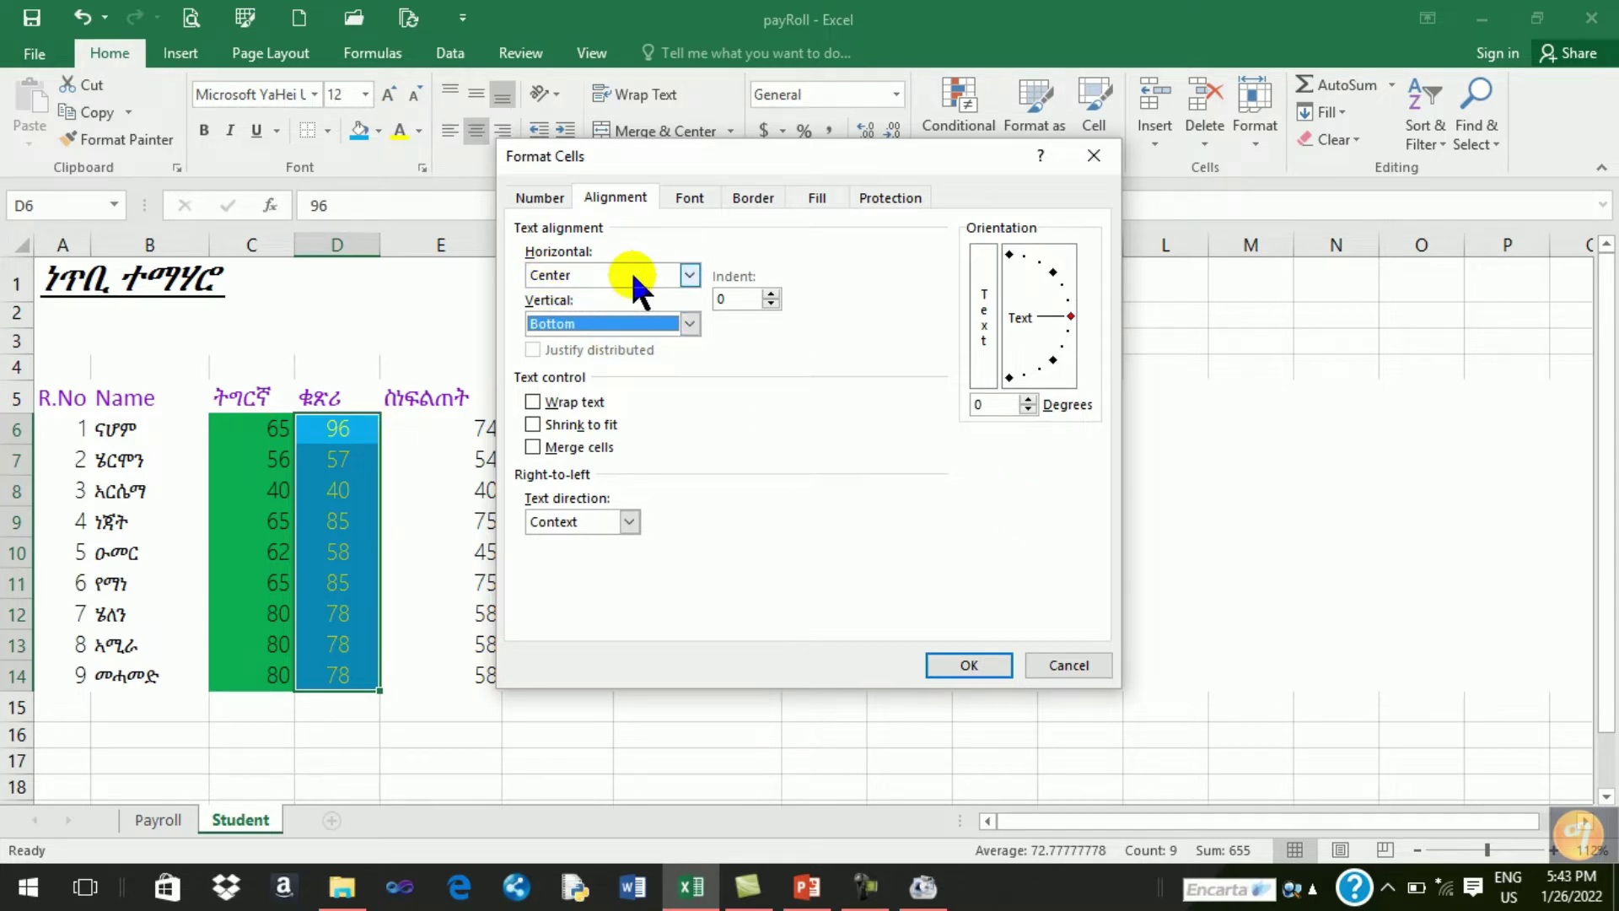
Step: Set the vertical alignment of the scores in D6:D14 to Center
{"action": "left_click", "coordinate": [688, 323]}
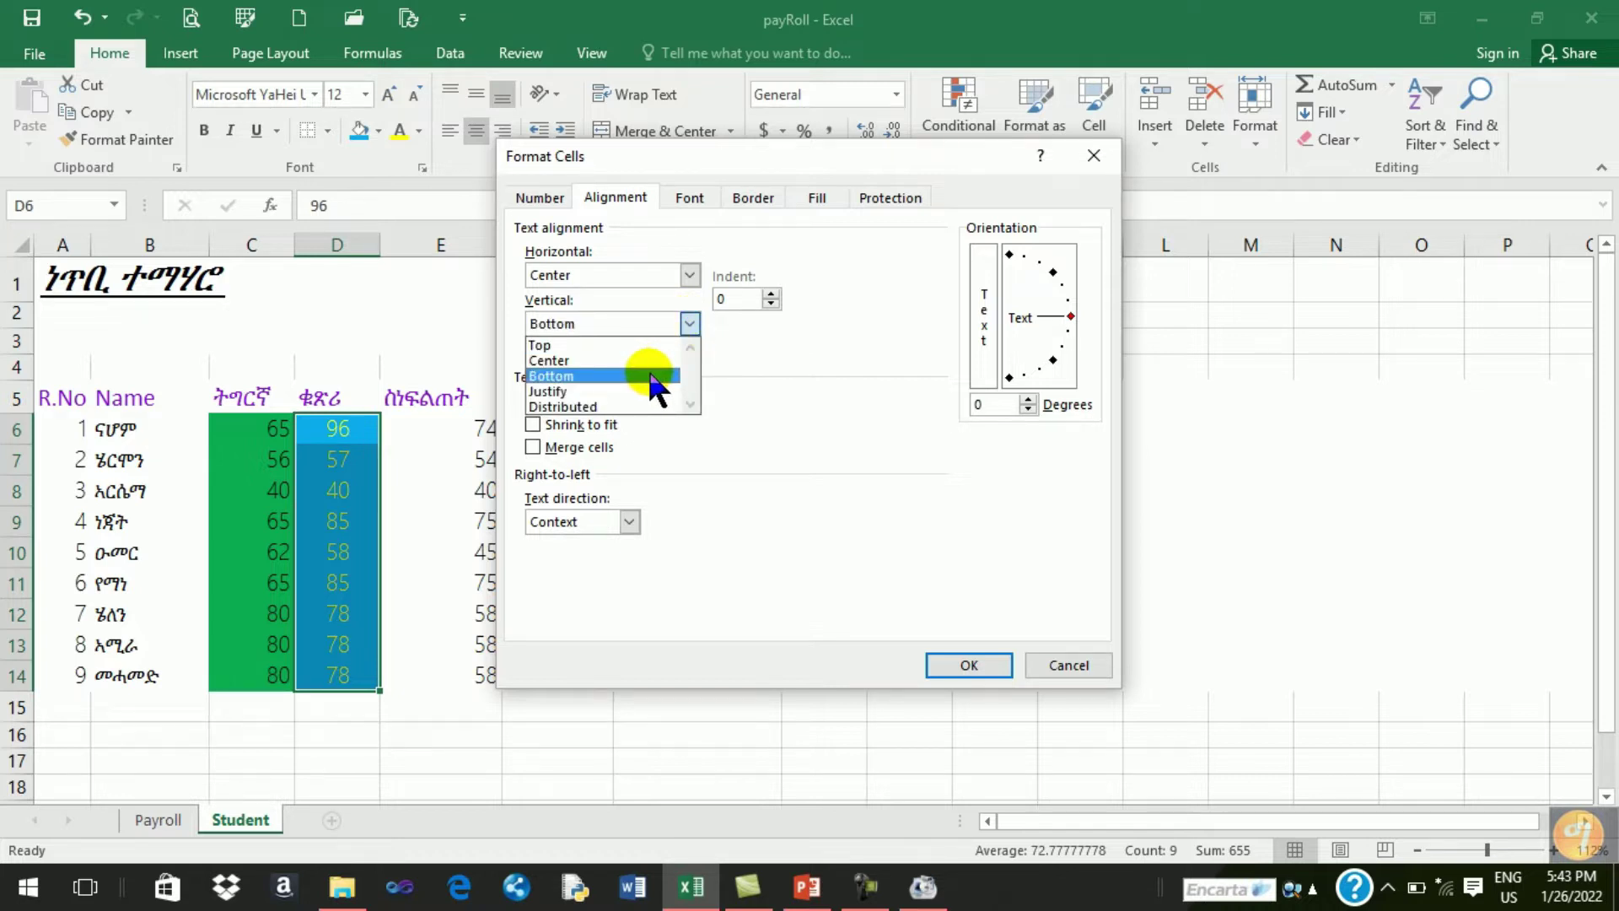
{"action": "left_click", "coordinate": [603, 359]}
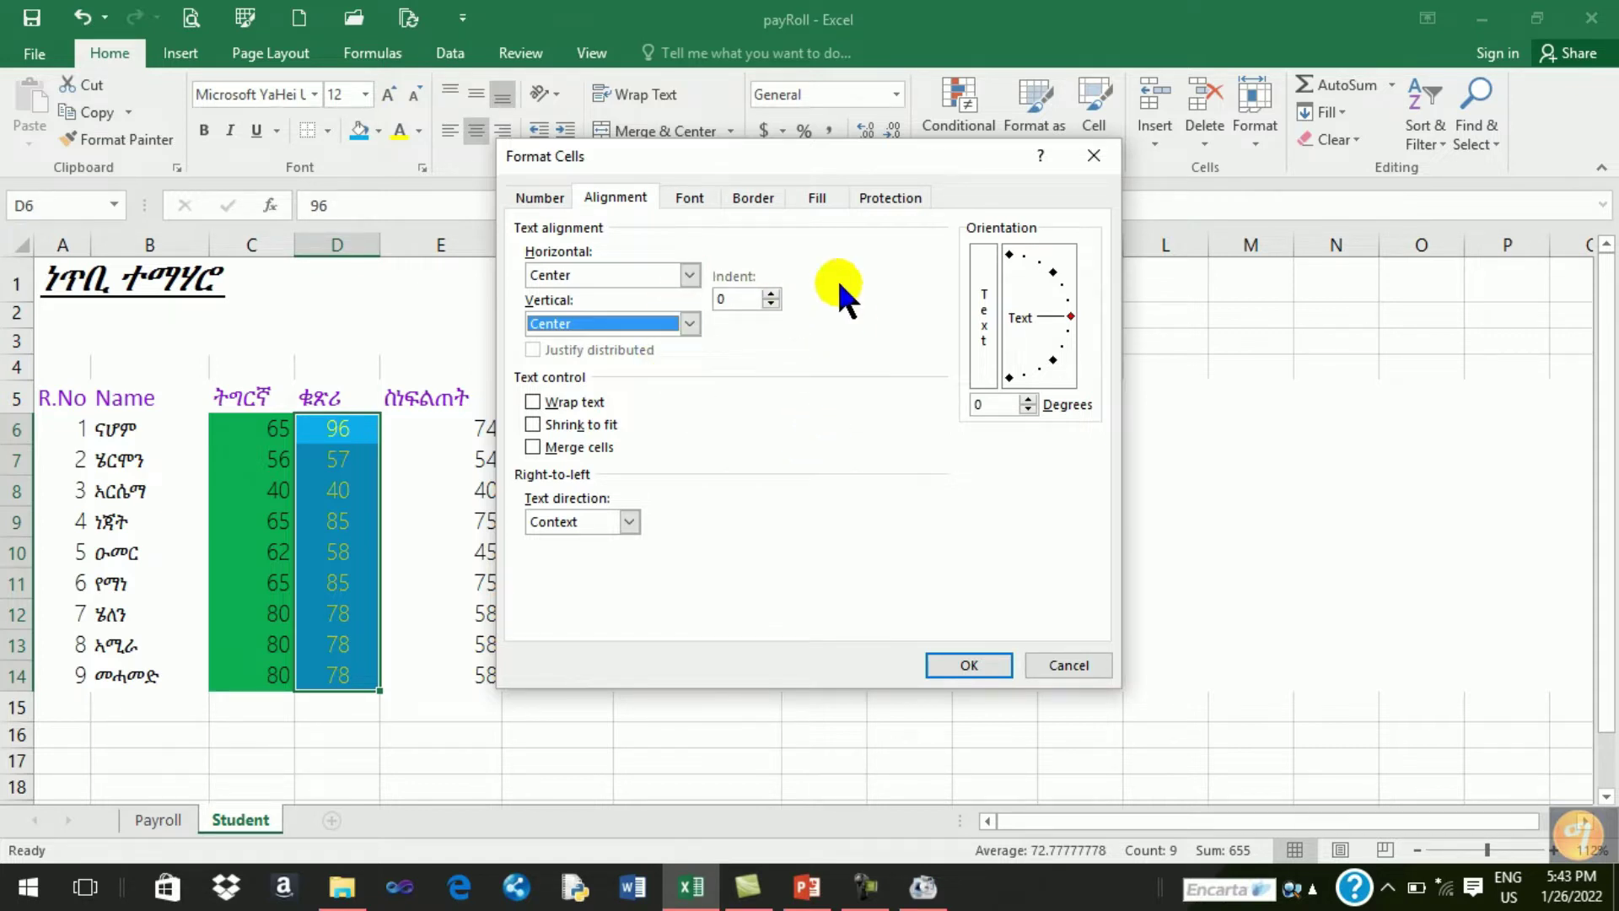
{"action": "left_click", "coordinate": [969, 665]}
{"action": "left_click", "coordinate": [351, 427]}
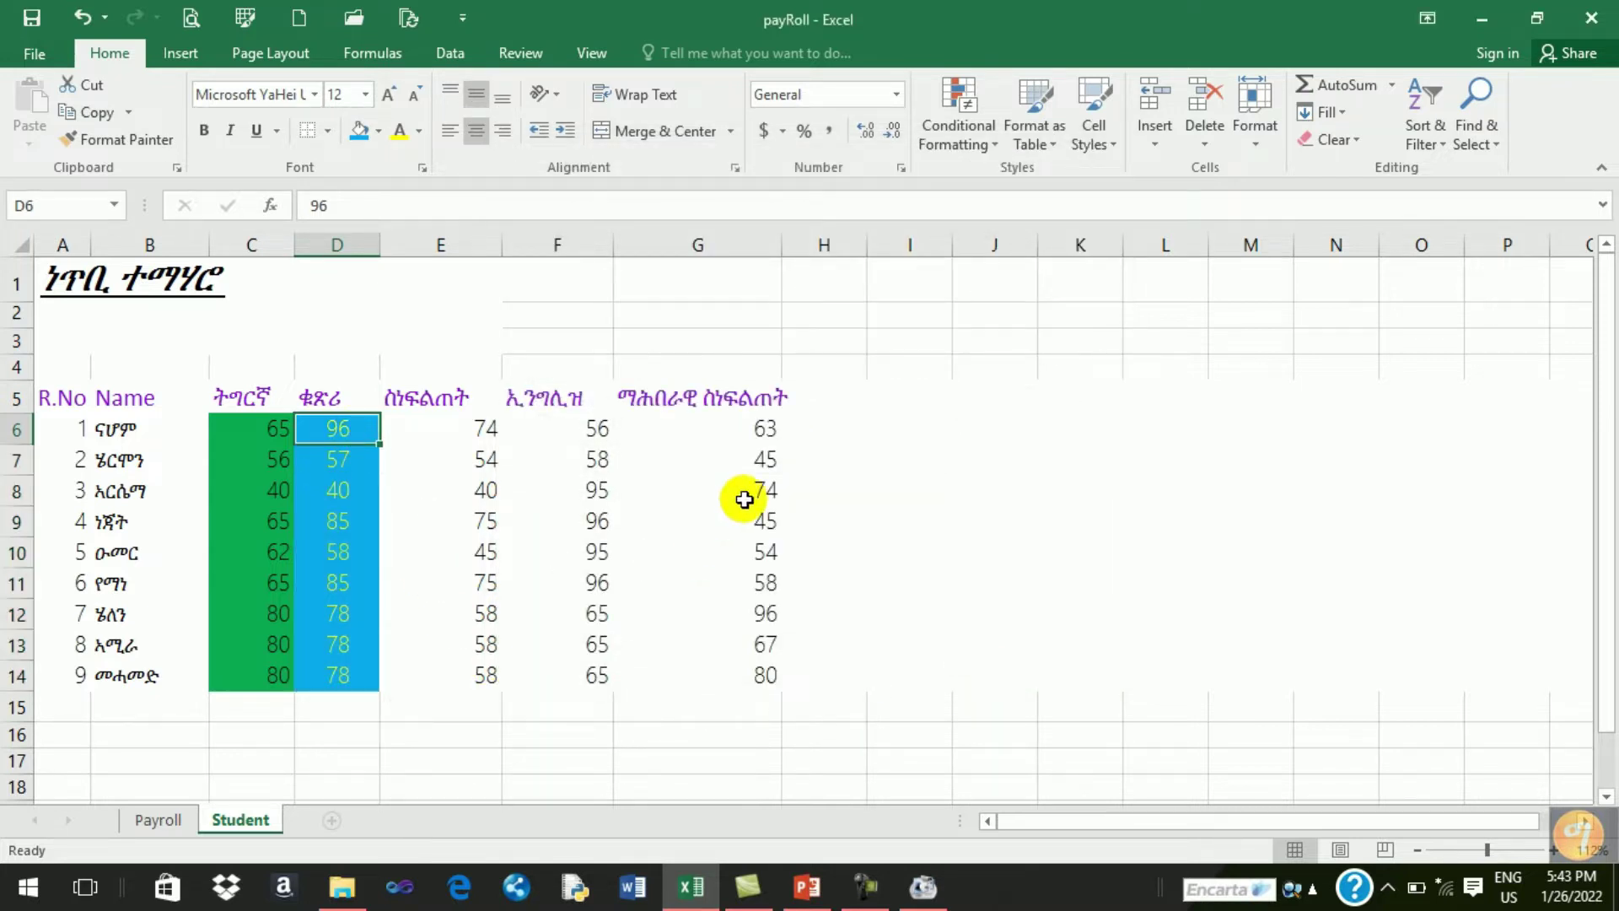
Step: Try rotating the heading in G5 to 45 degrees, and undo the rotation
{"action": "left_click", "coordinate": [731, 402]}
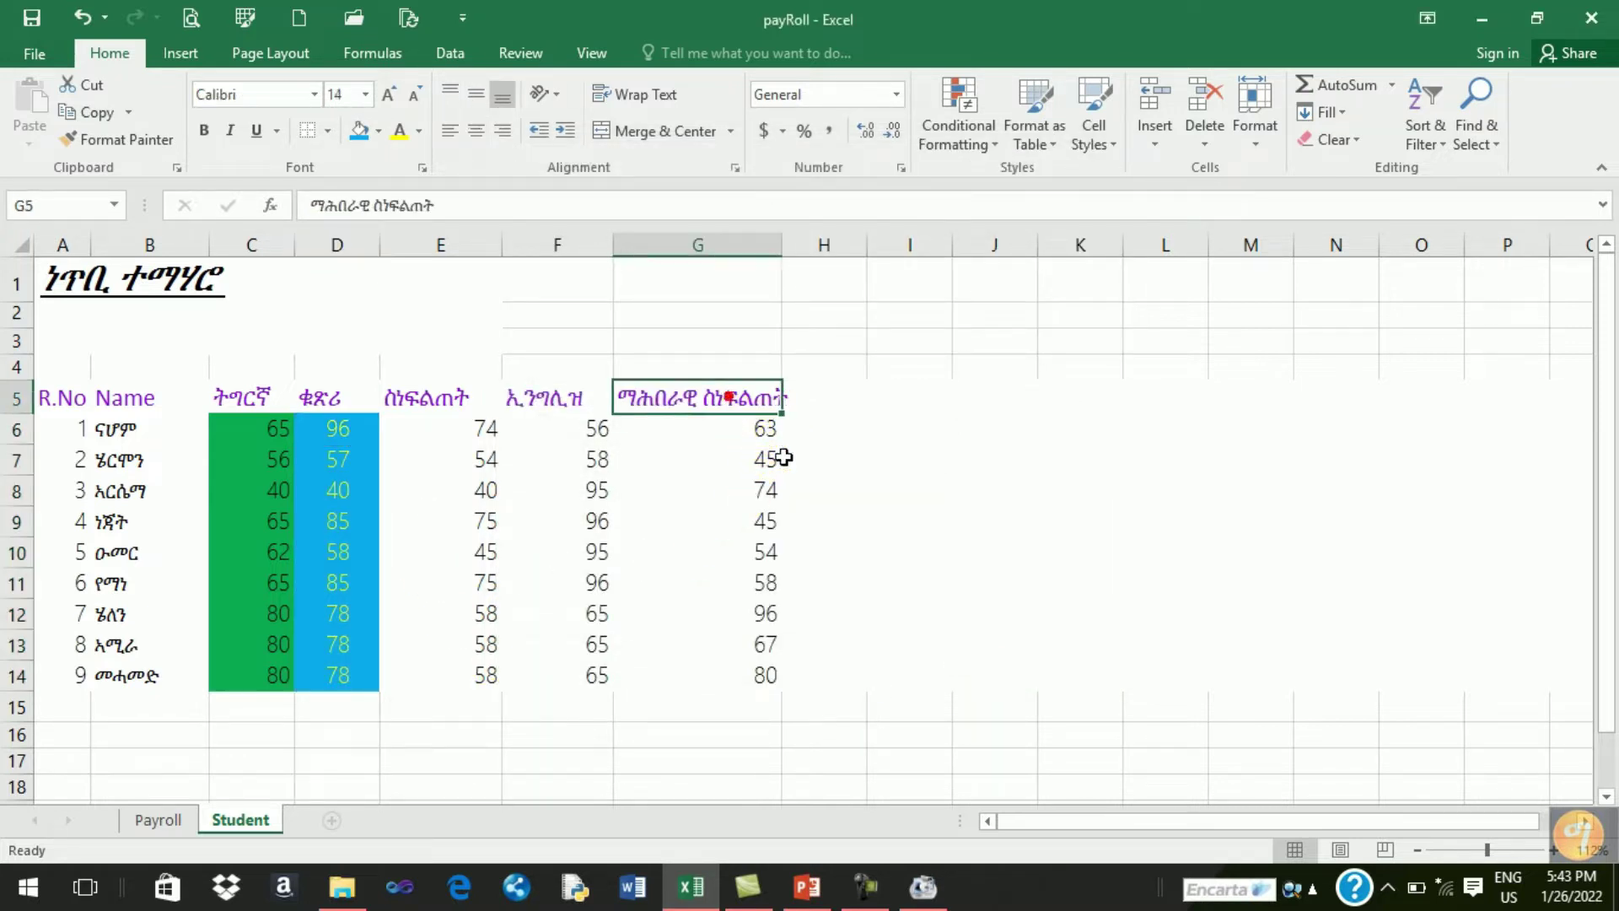
{"action": "right_click", "coordinate": [727, 395]}
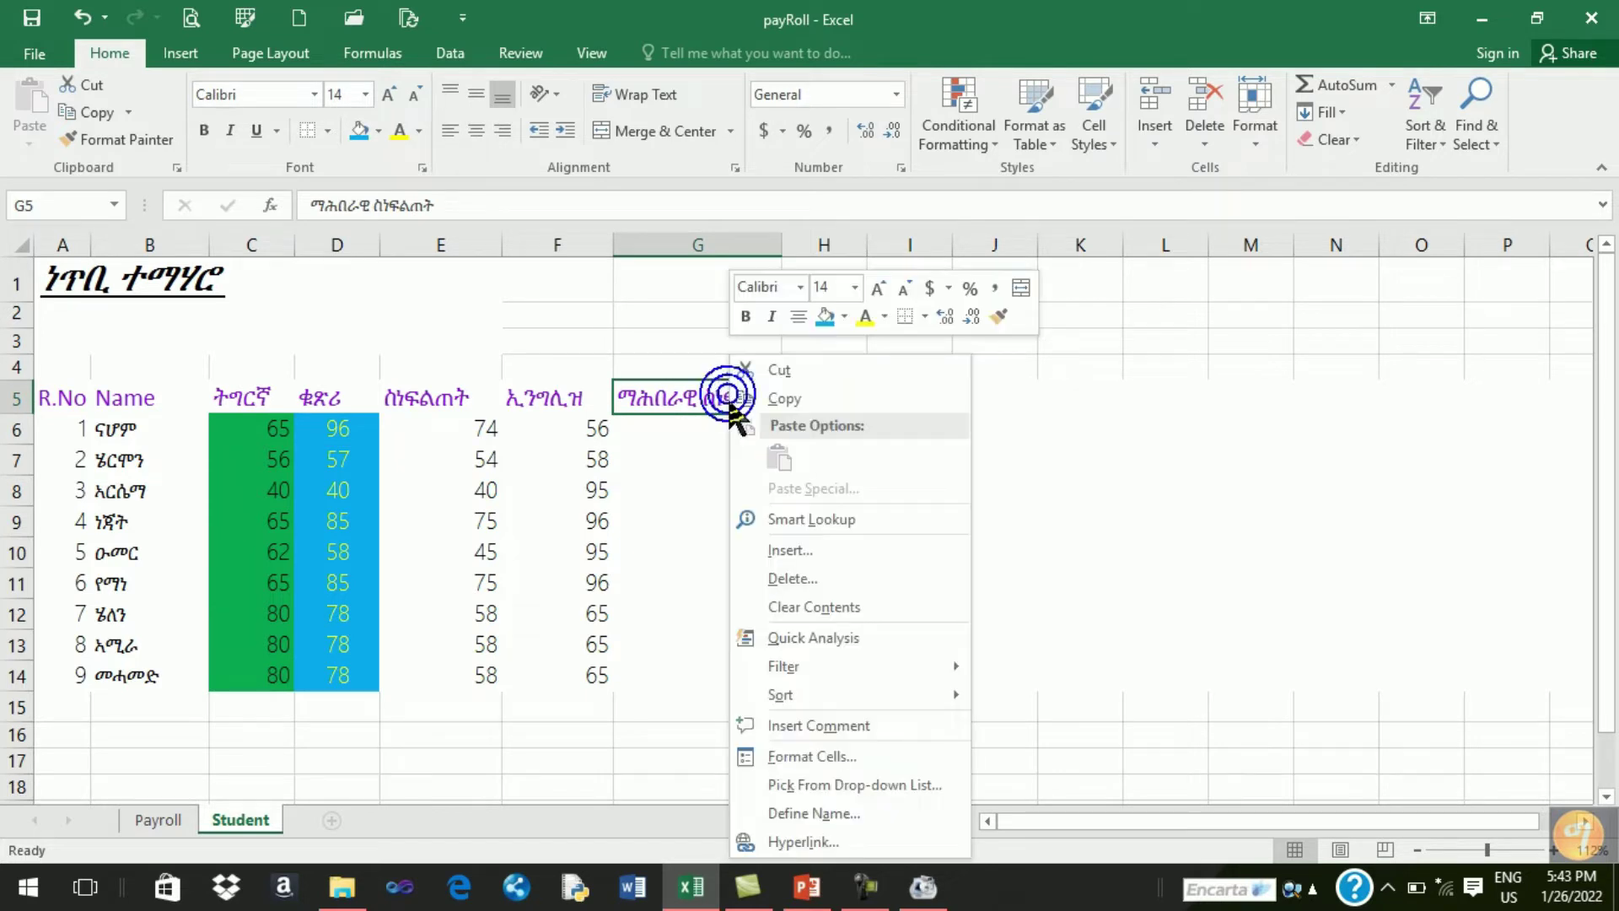
{"action": "left_click", "coordinate": [734, 168]}
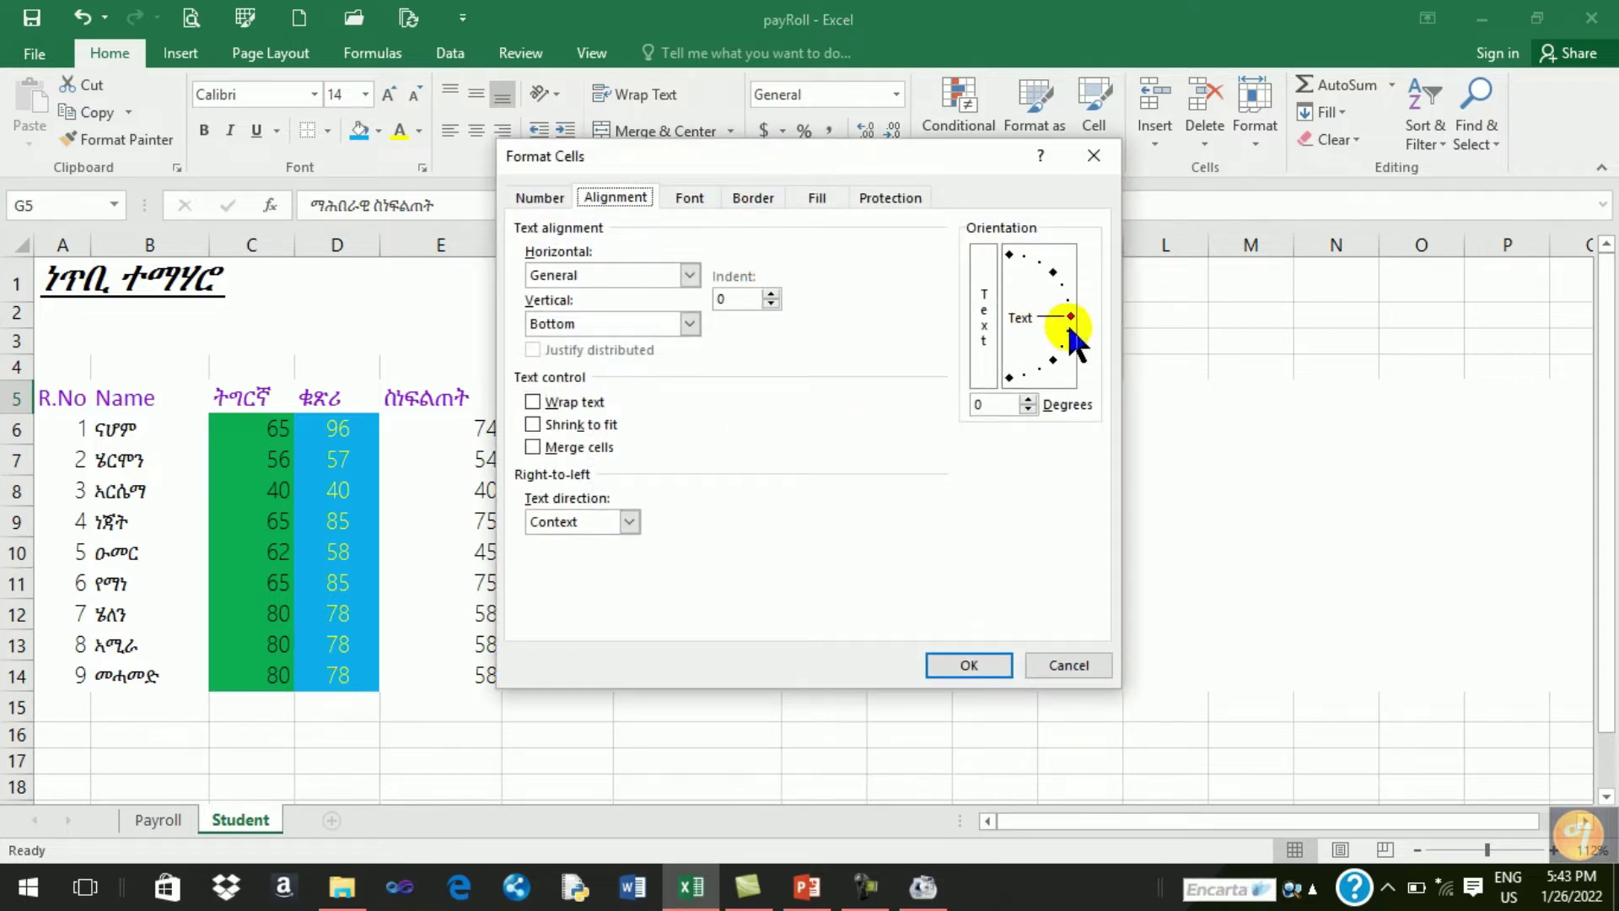
{"action": "left_click_drag", "start_coordinate": [1068, 320], "coordinate": [1057, 275]}
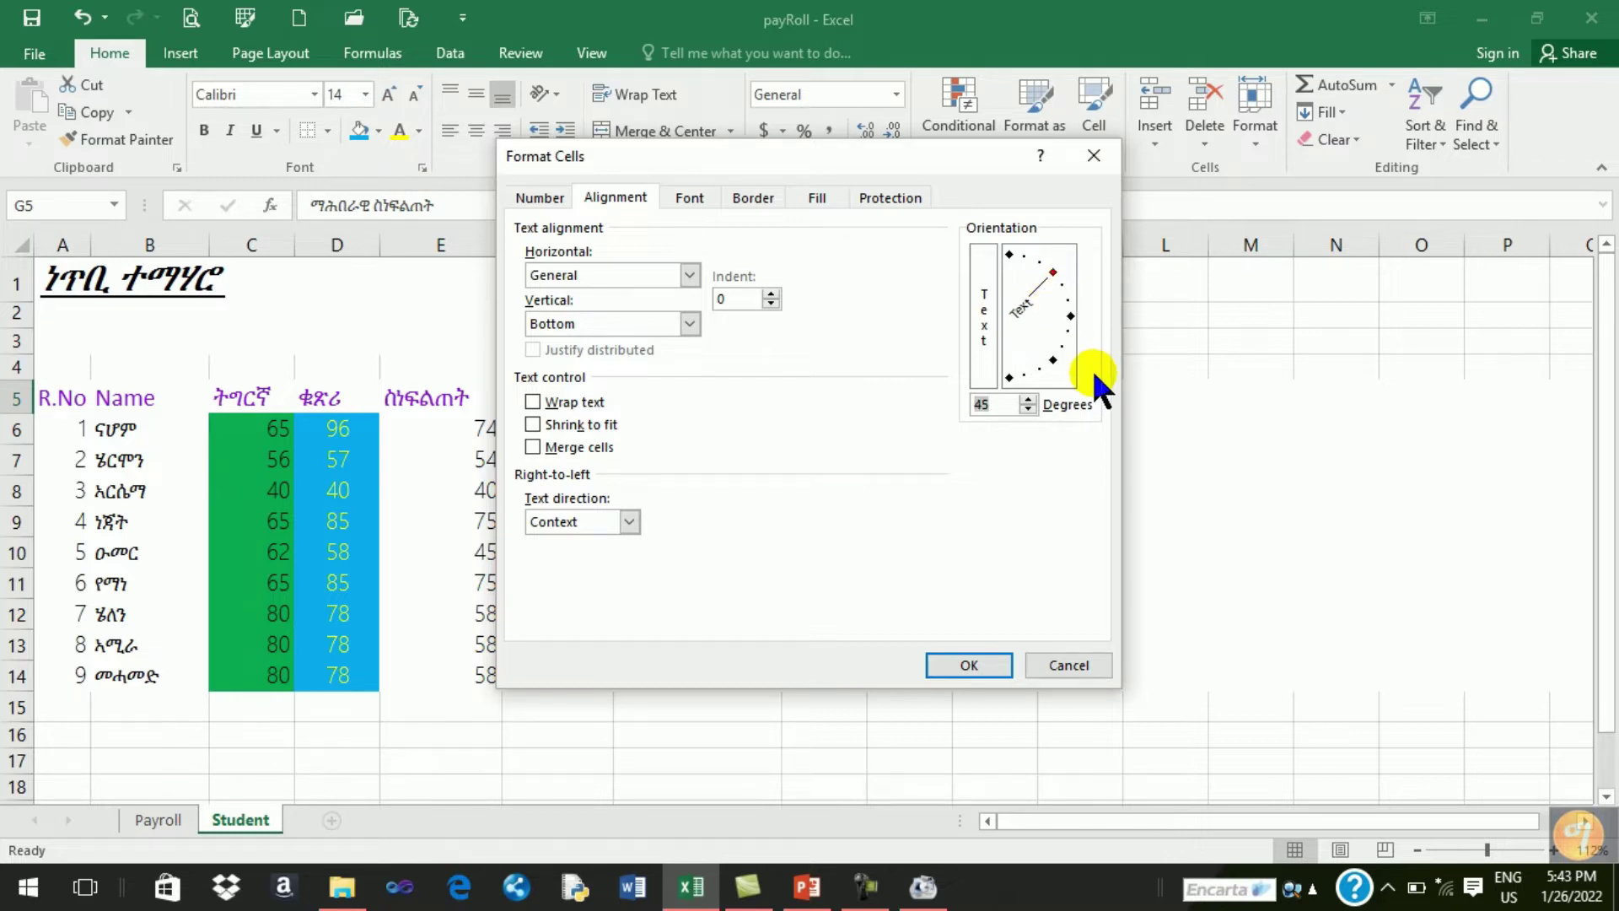
{"action": "left_click", "coordinate": [985, 642]}
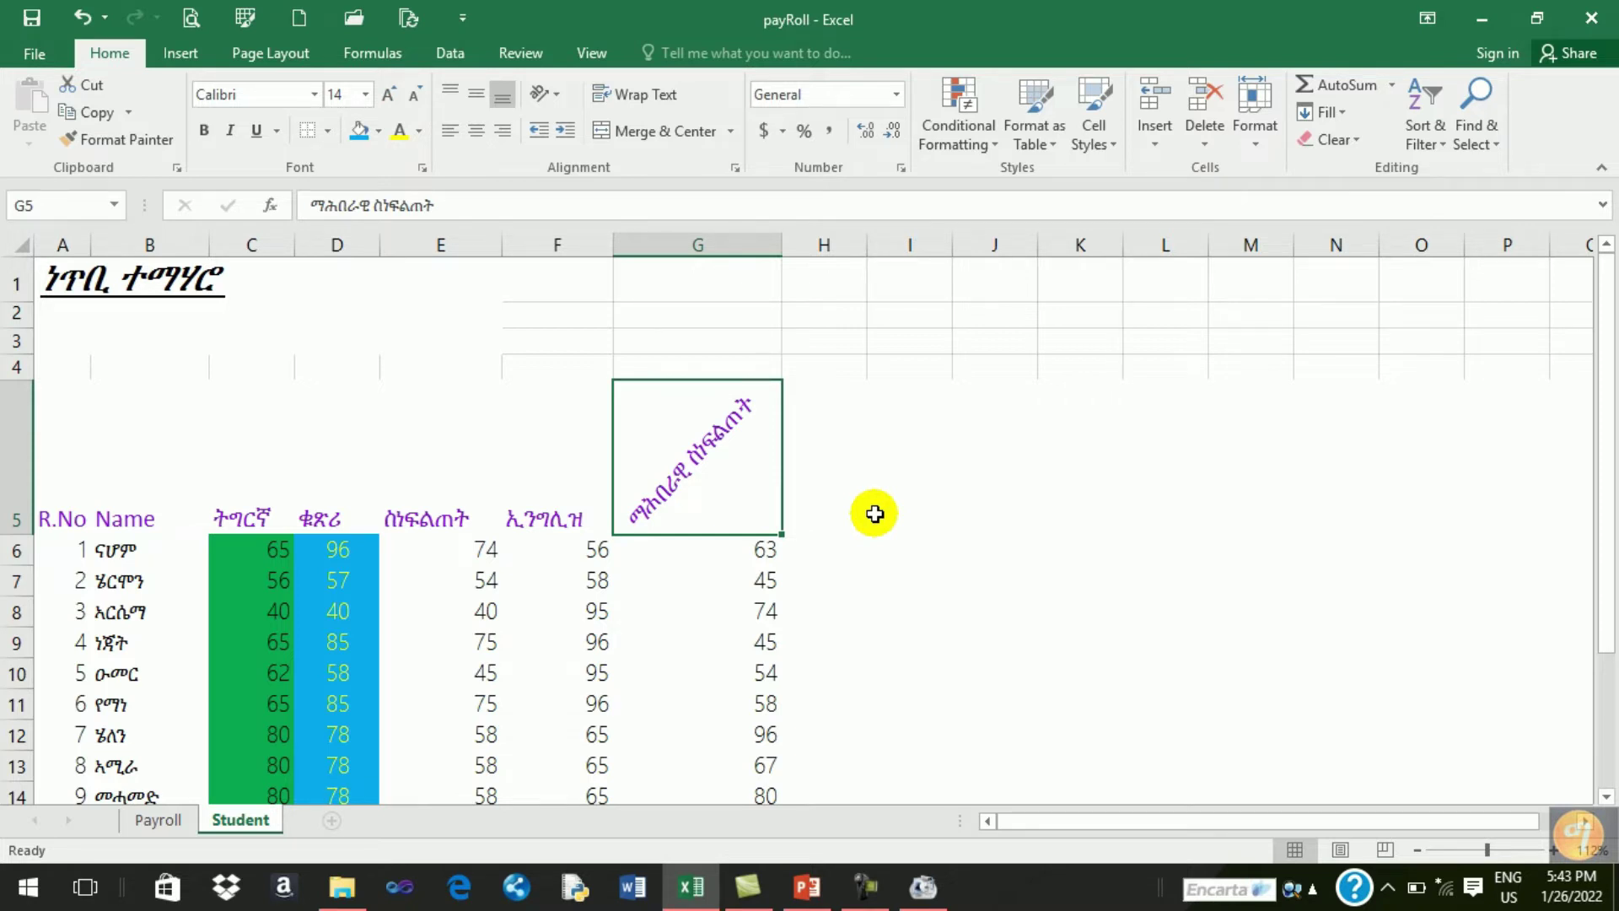
{"action": "left_click", "coordinate": [81, 19]}
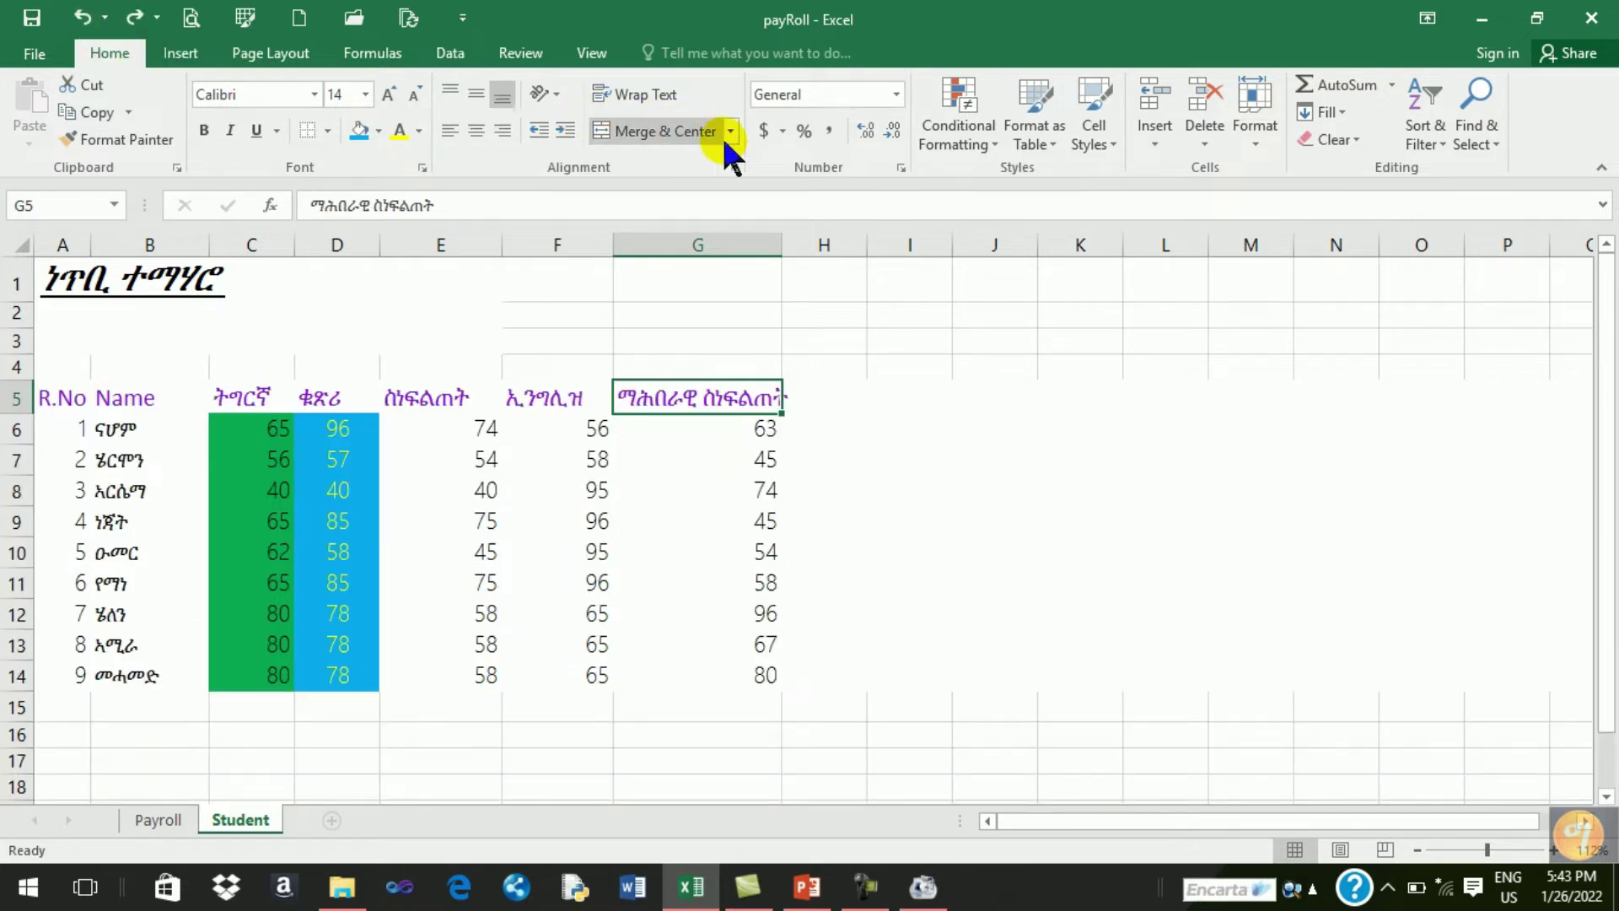
Step: Try angling the heading in G5 steeply downward, and undo that orientation change
{"action": "left_click", "coordinate": [735, 166]}
{"action": "left_click_drag", "start_coordinate": [1069, 315], "coordinate": [1026, 392]}
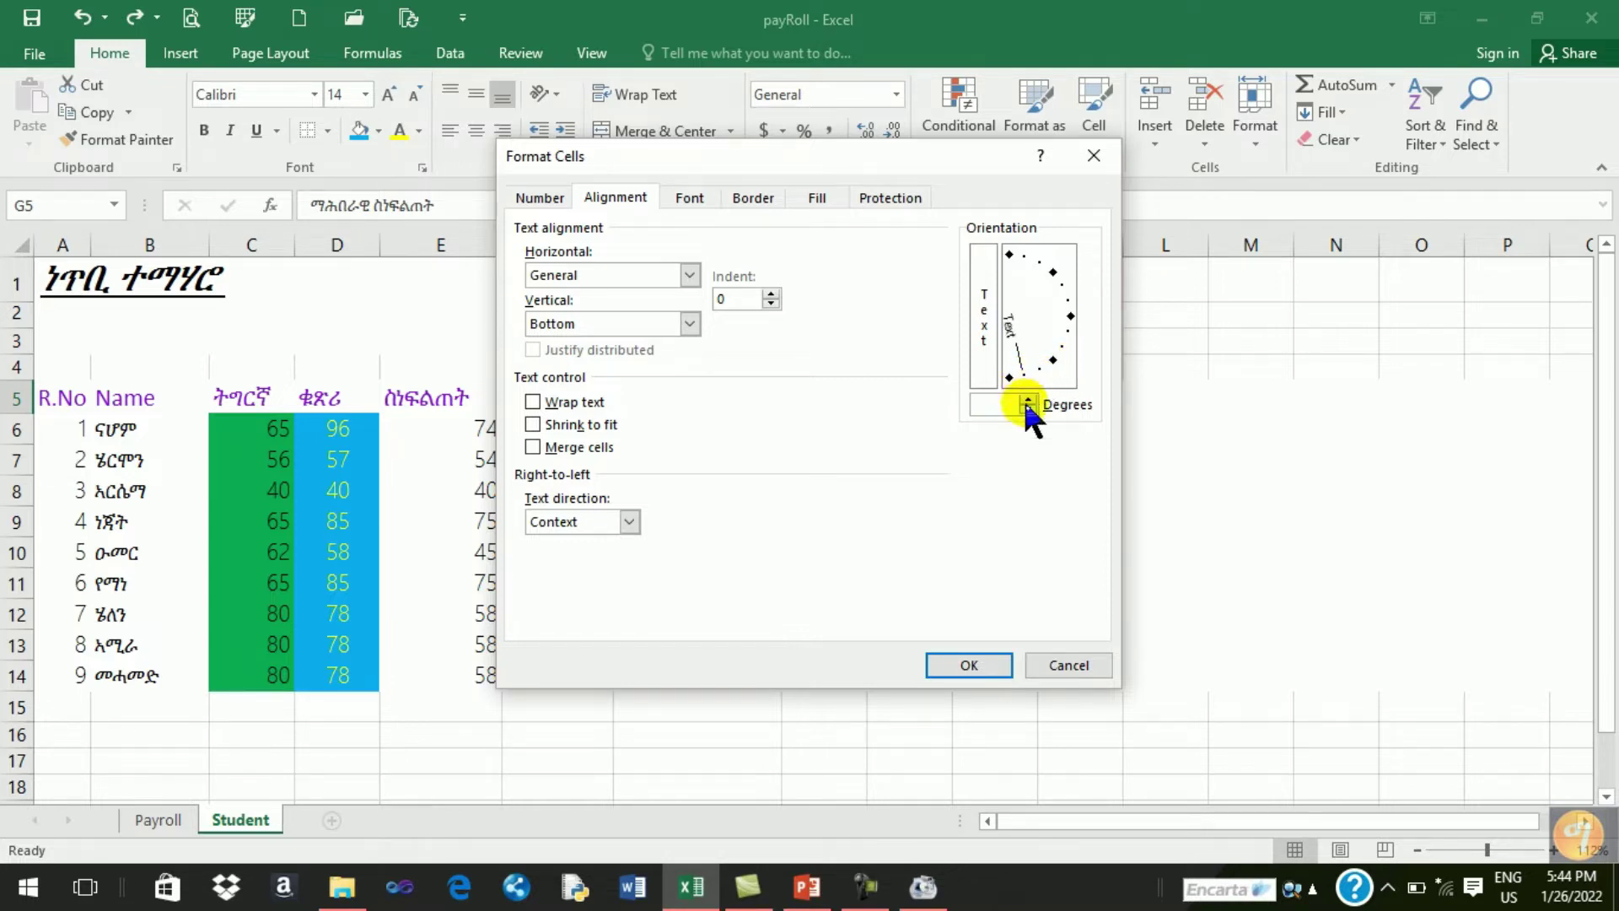
{"action": "left_click", "coordinate": [969, 664]}
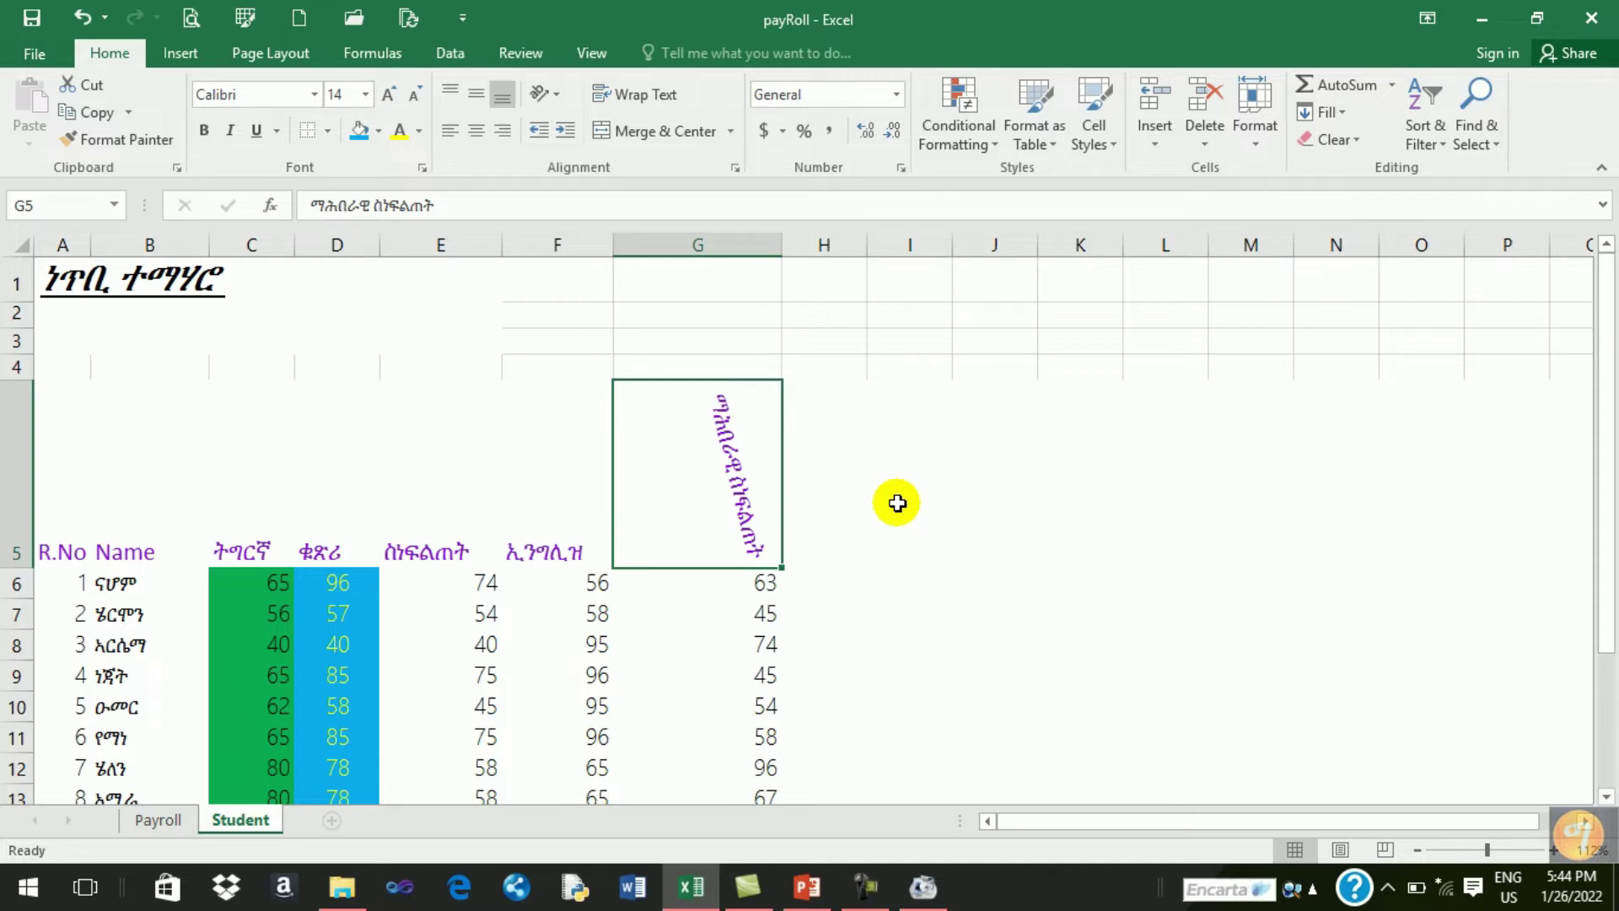
{"action": "left_click", "coordinate": [82, 21]}
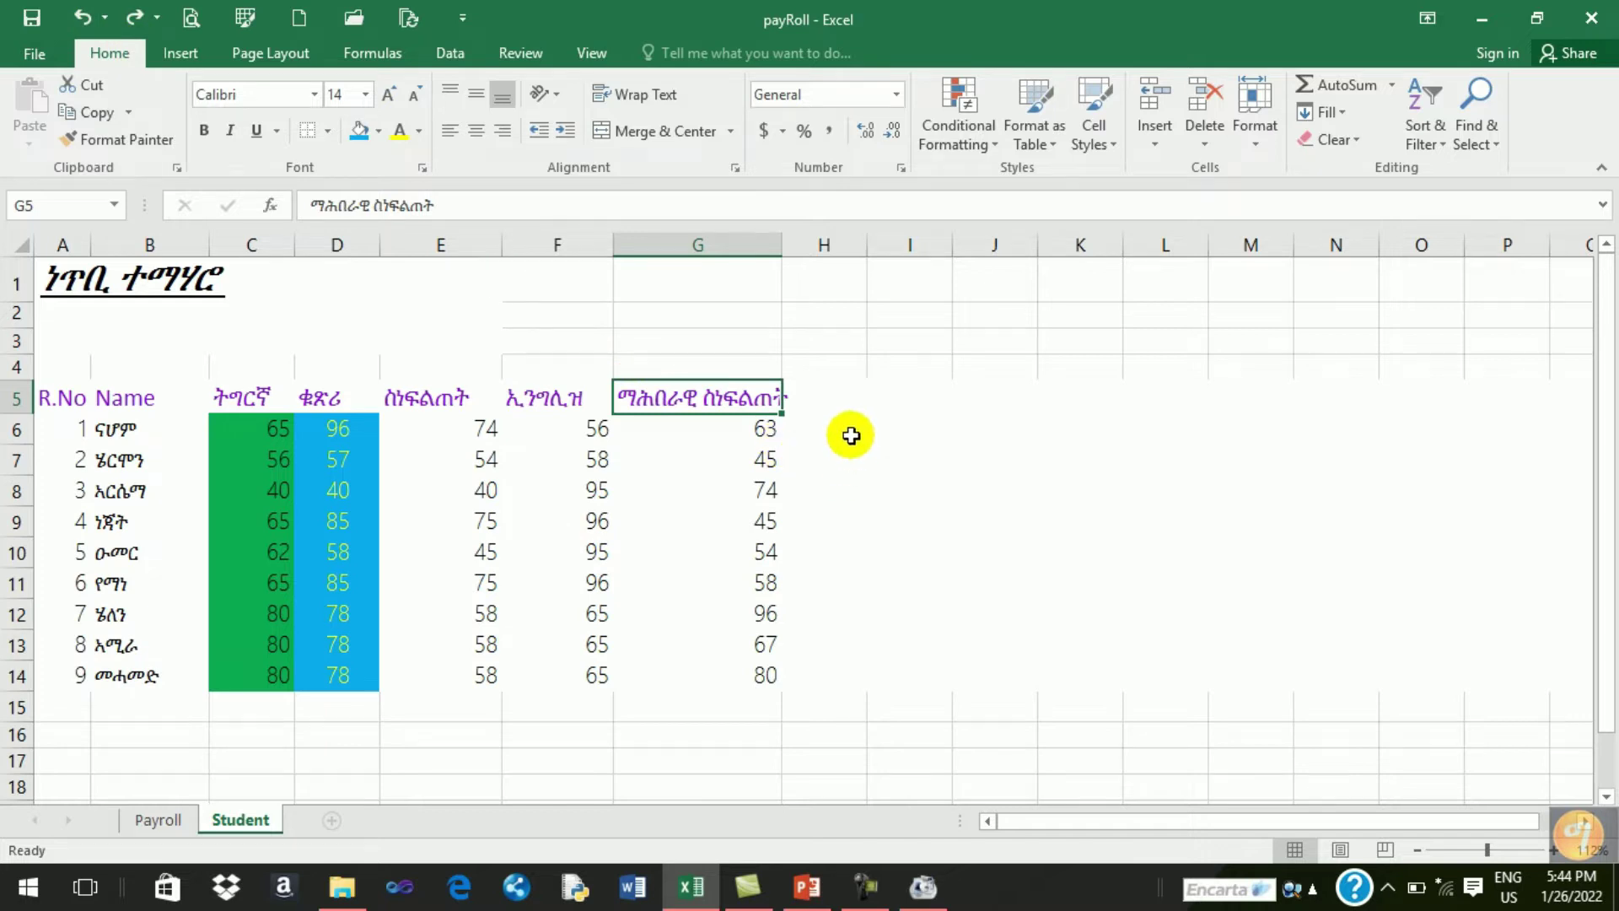
Step: Review the text direction and orientation options for the heading in G5, keeping the direction at Context
{"action": "left_click", "coordinate": [732, 167]}
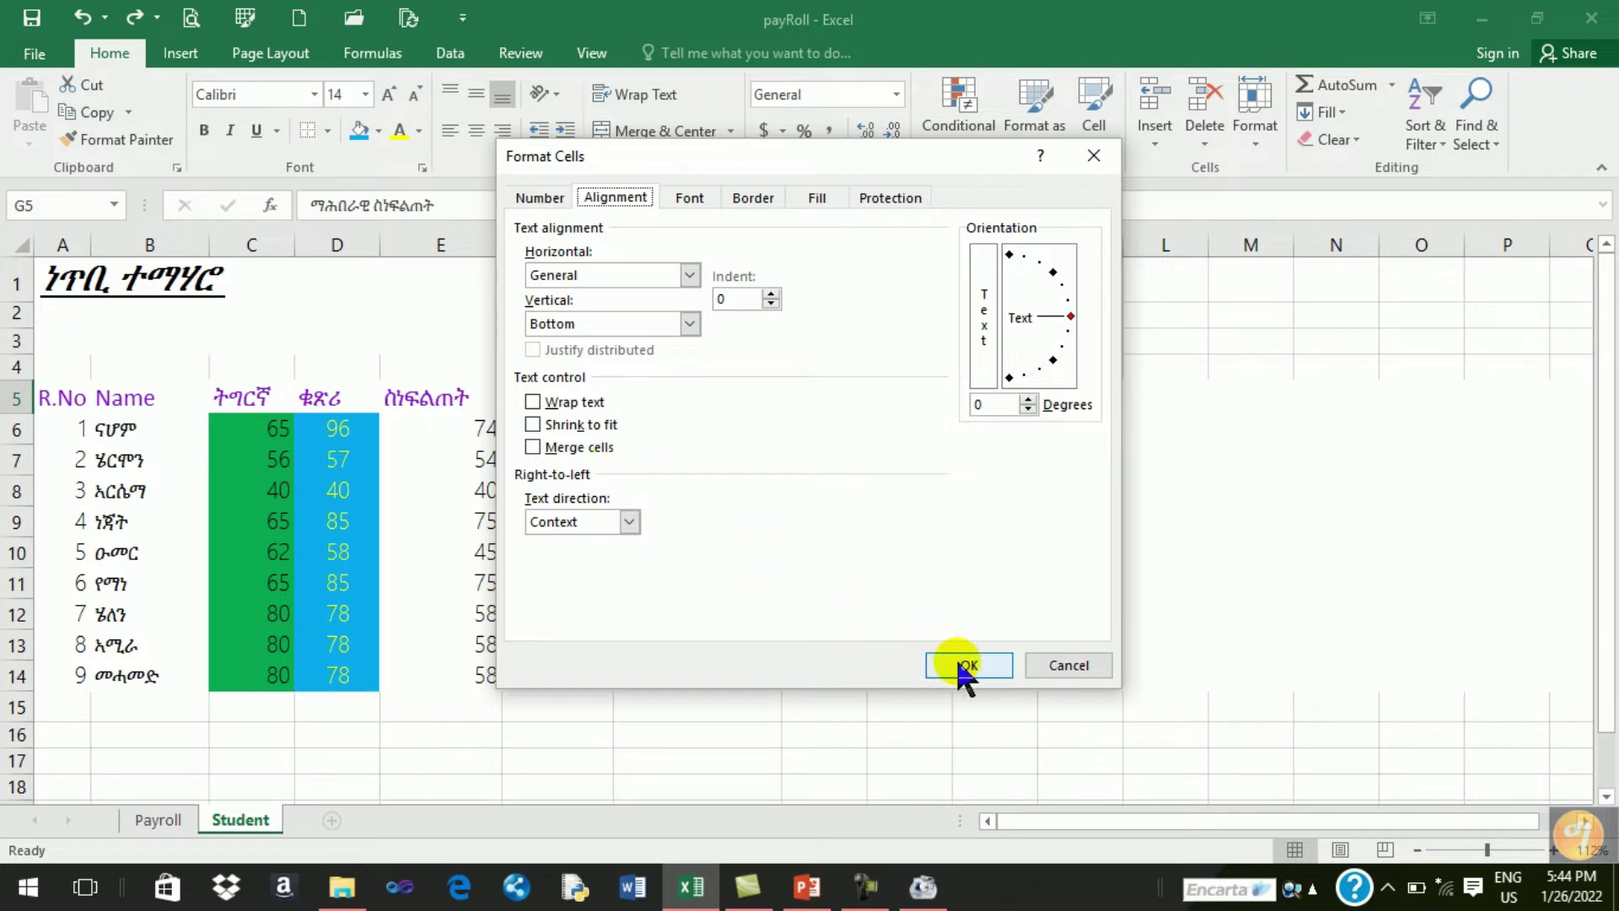
{"action": "left_click", "coordinate": [630, 520]}
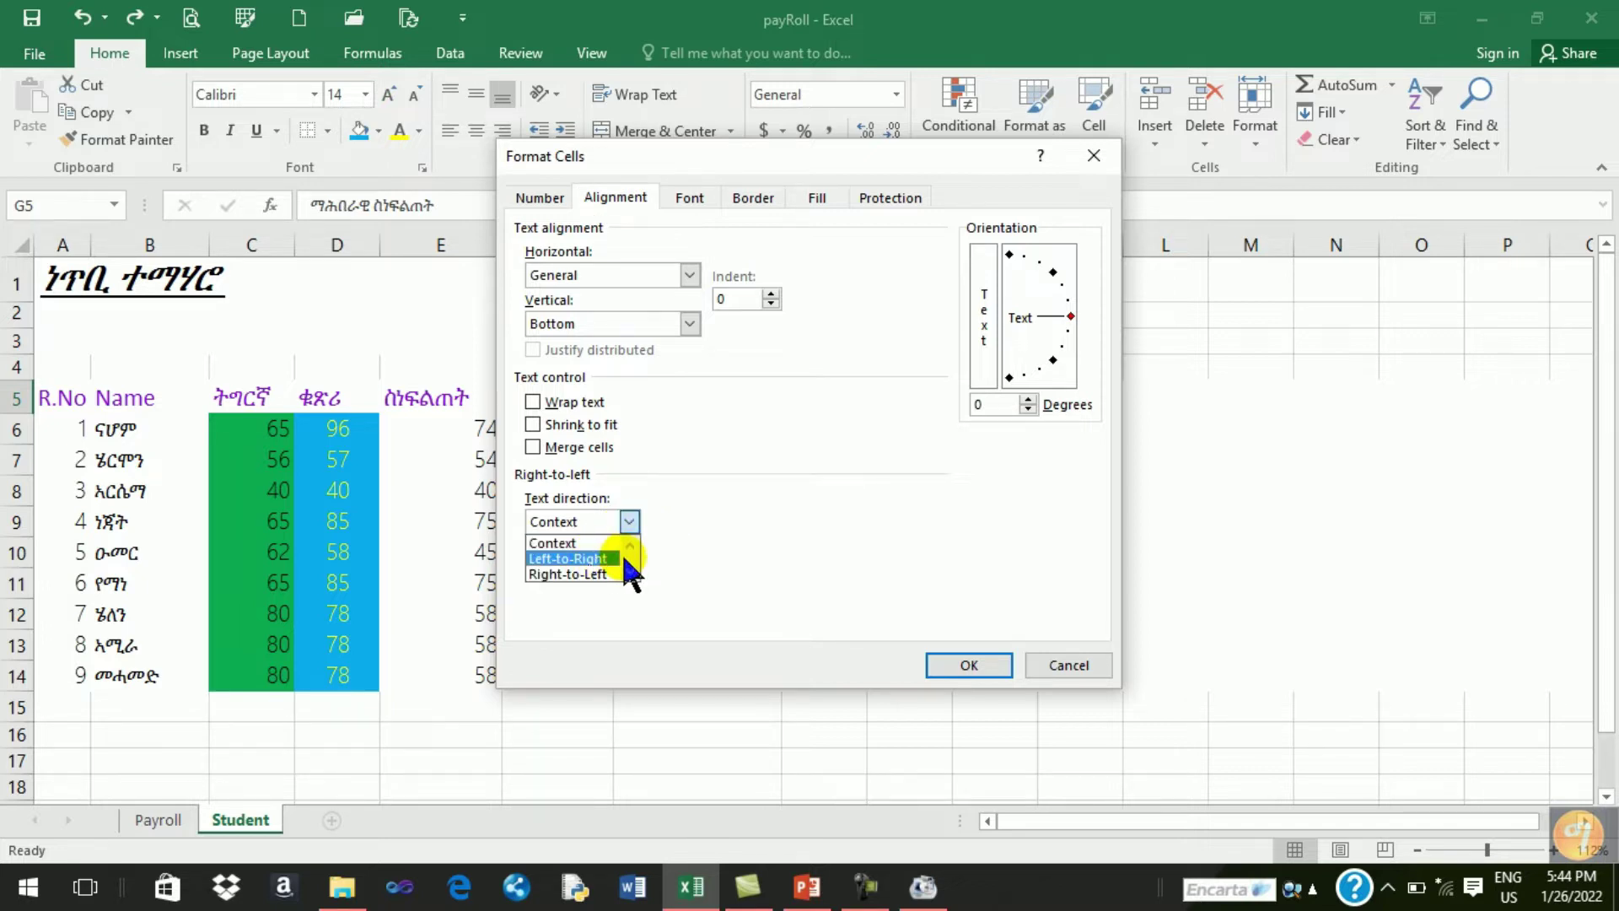
{"action": "left_click", "coordinate": [592, 542]}
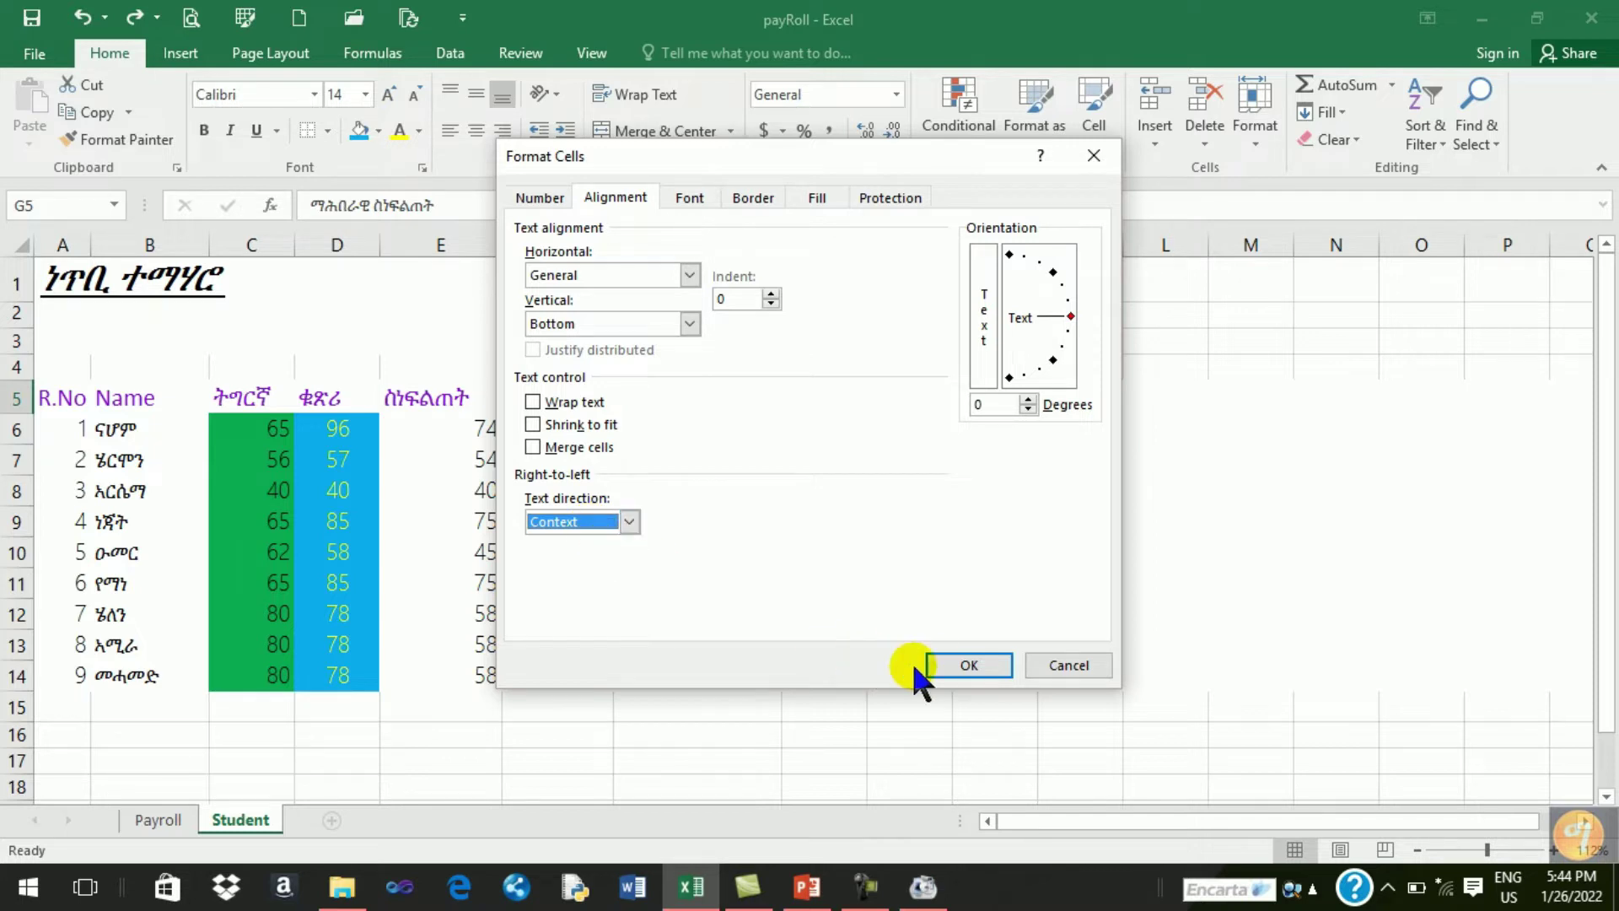
{"action": "left_click", "coordinate": [961, 666]}
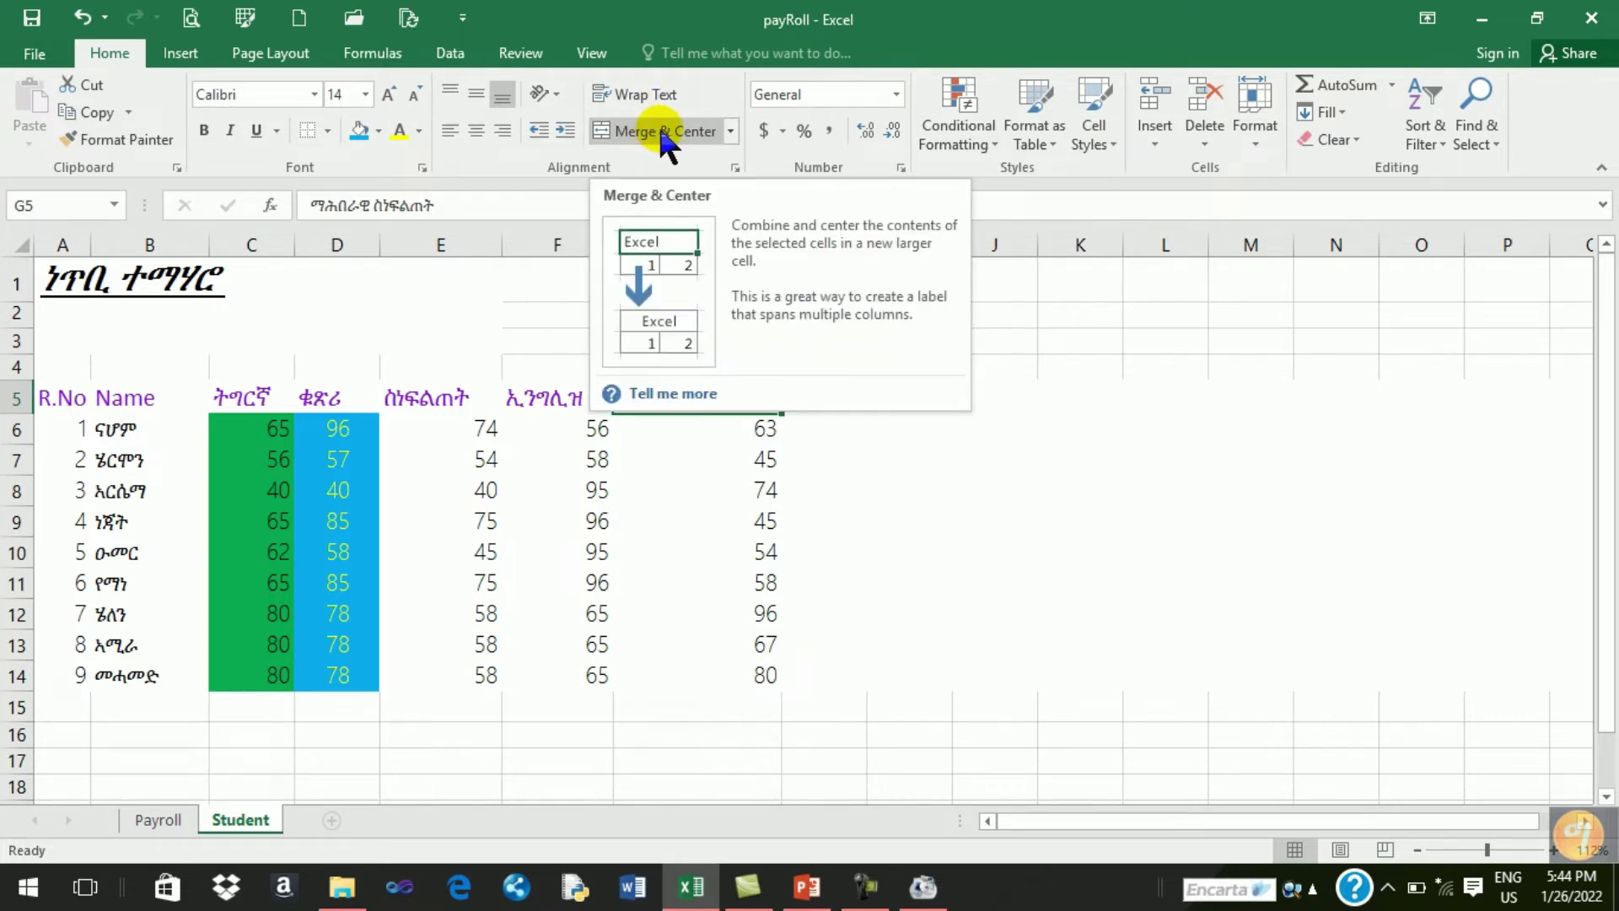
{"action": "left_click", "coordinate": [547, 91]}
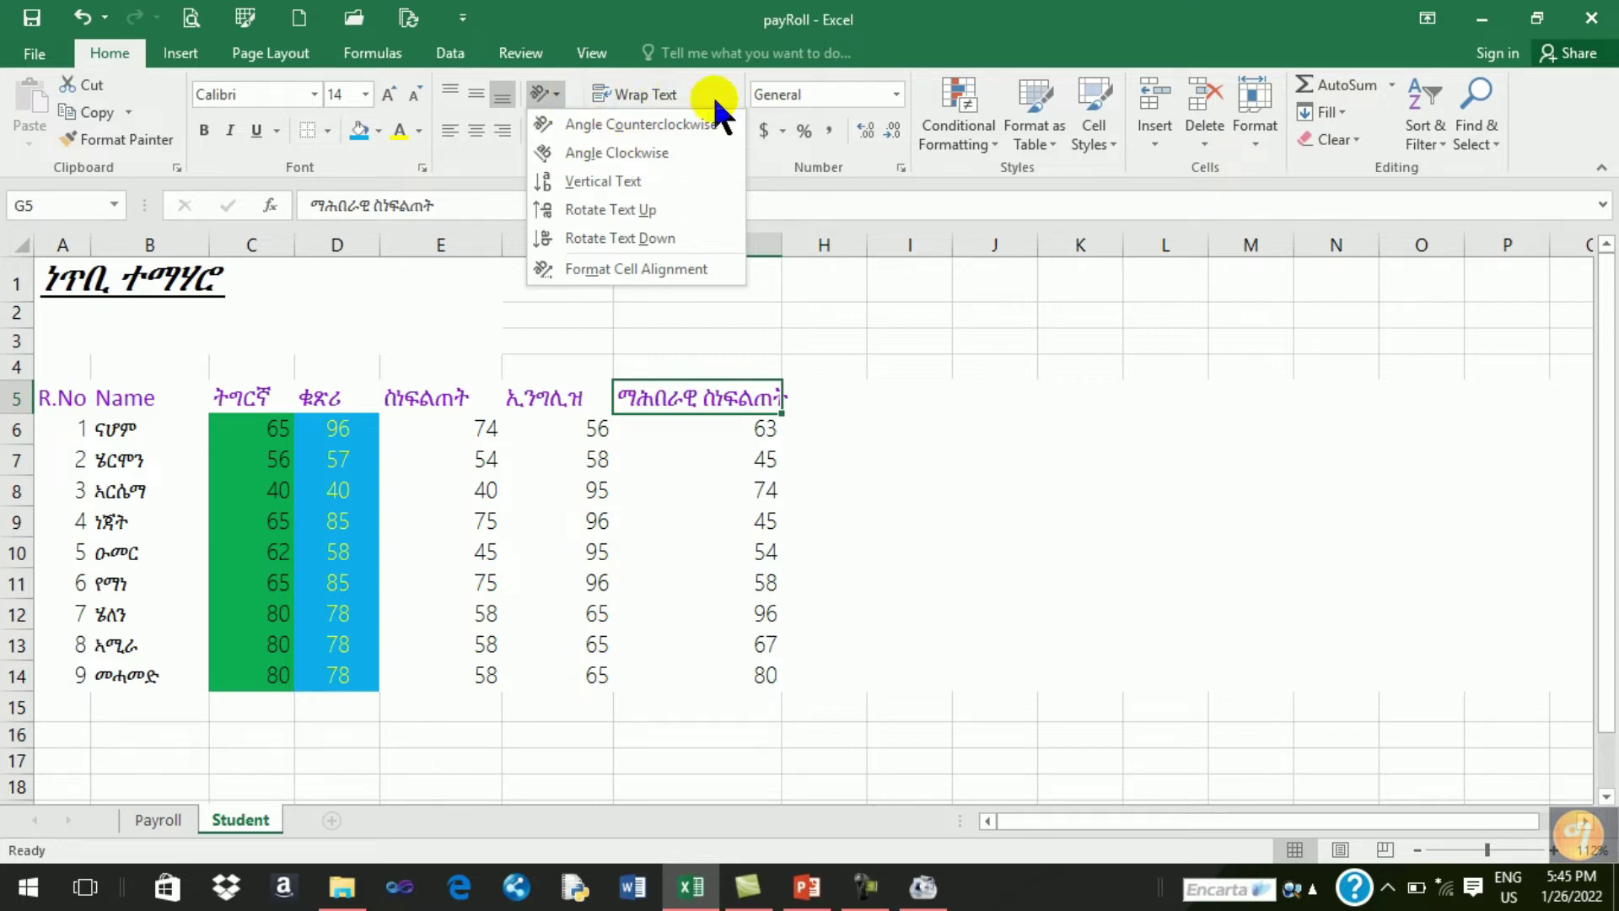
{"action": "left_click", "coordinate": [772, 295]}
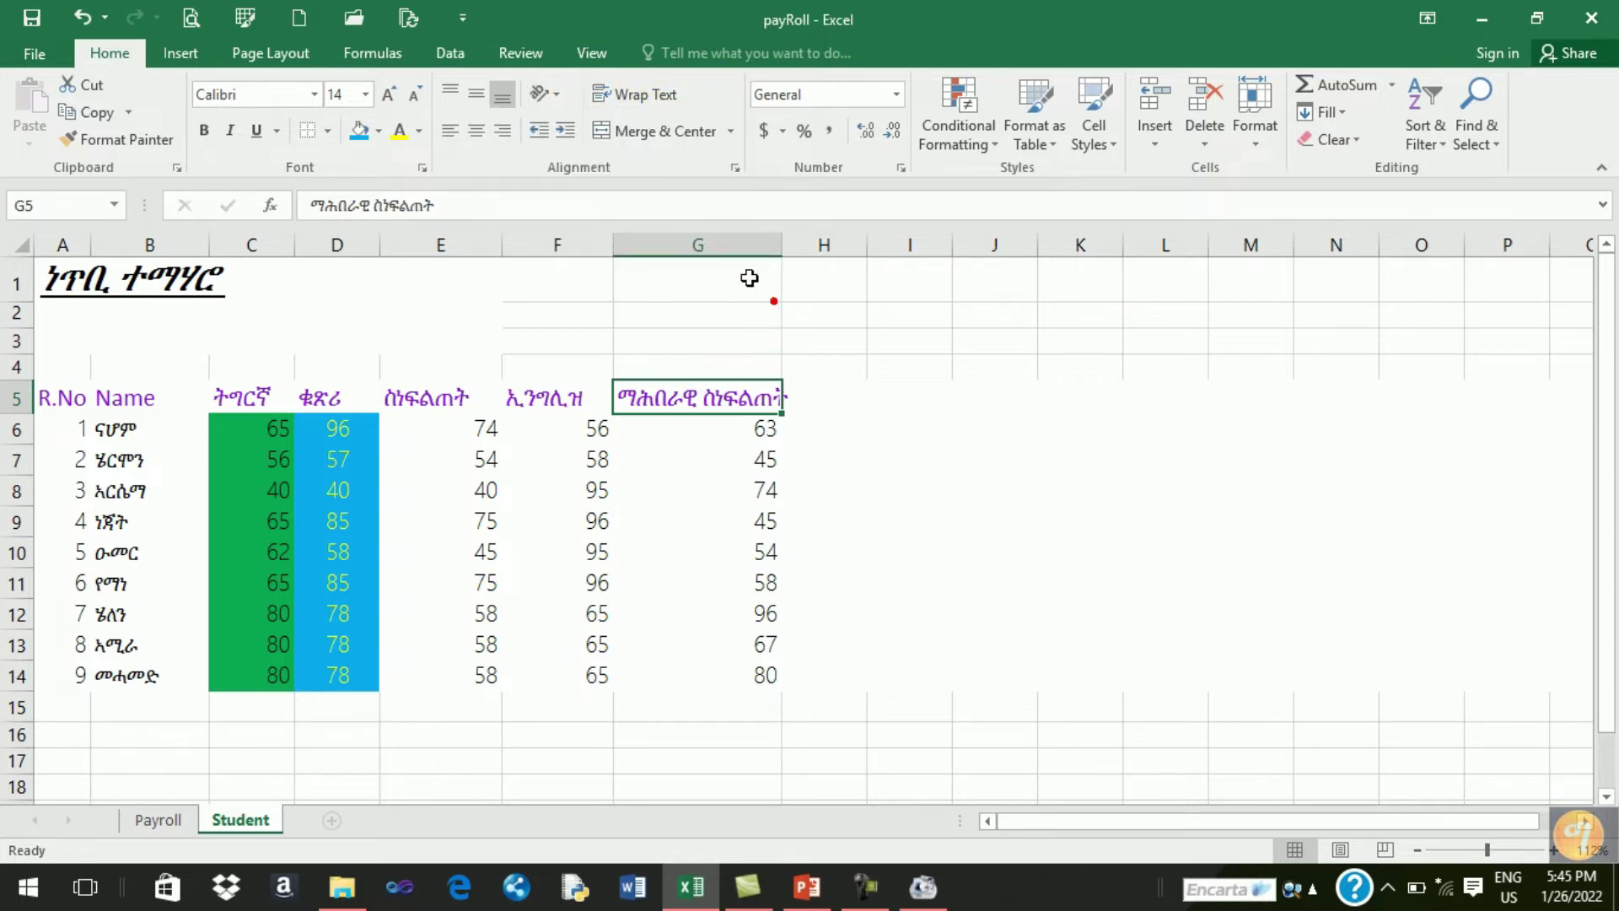
Step: Increase the indent of the heading in G5 by one level and decrease it again
{"action": "left_click", "coordinate": [564, 130]}
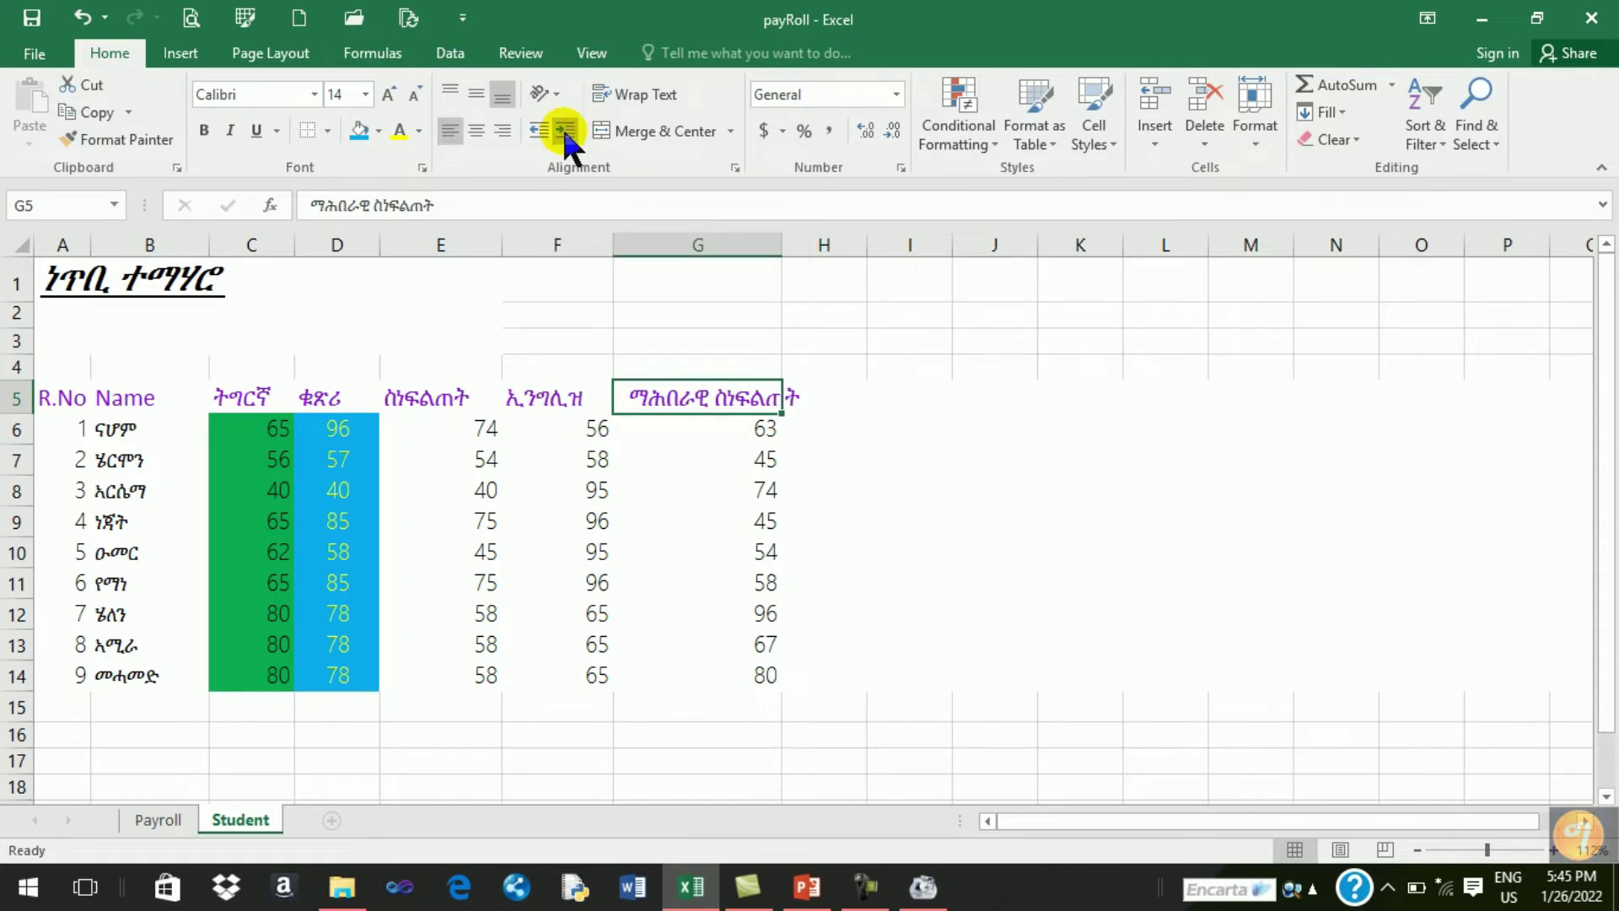
{"action": "left_click", "coordinate": [537, 133]}
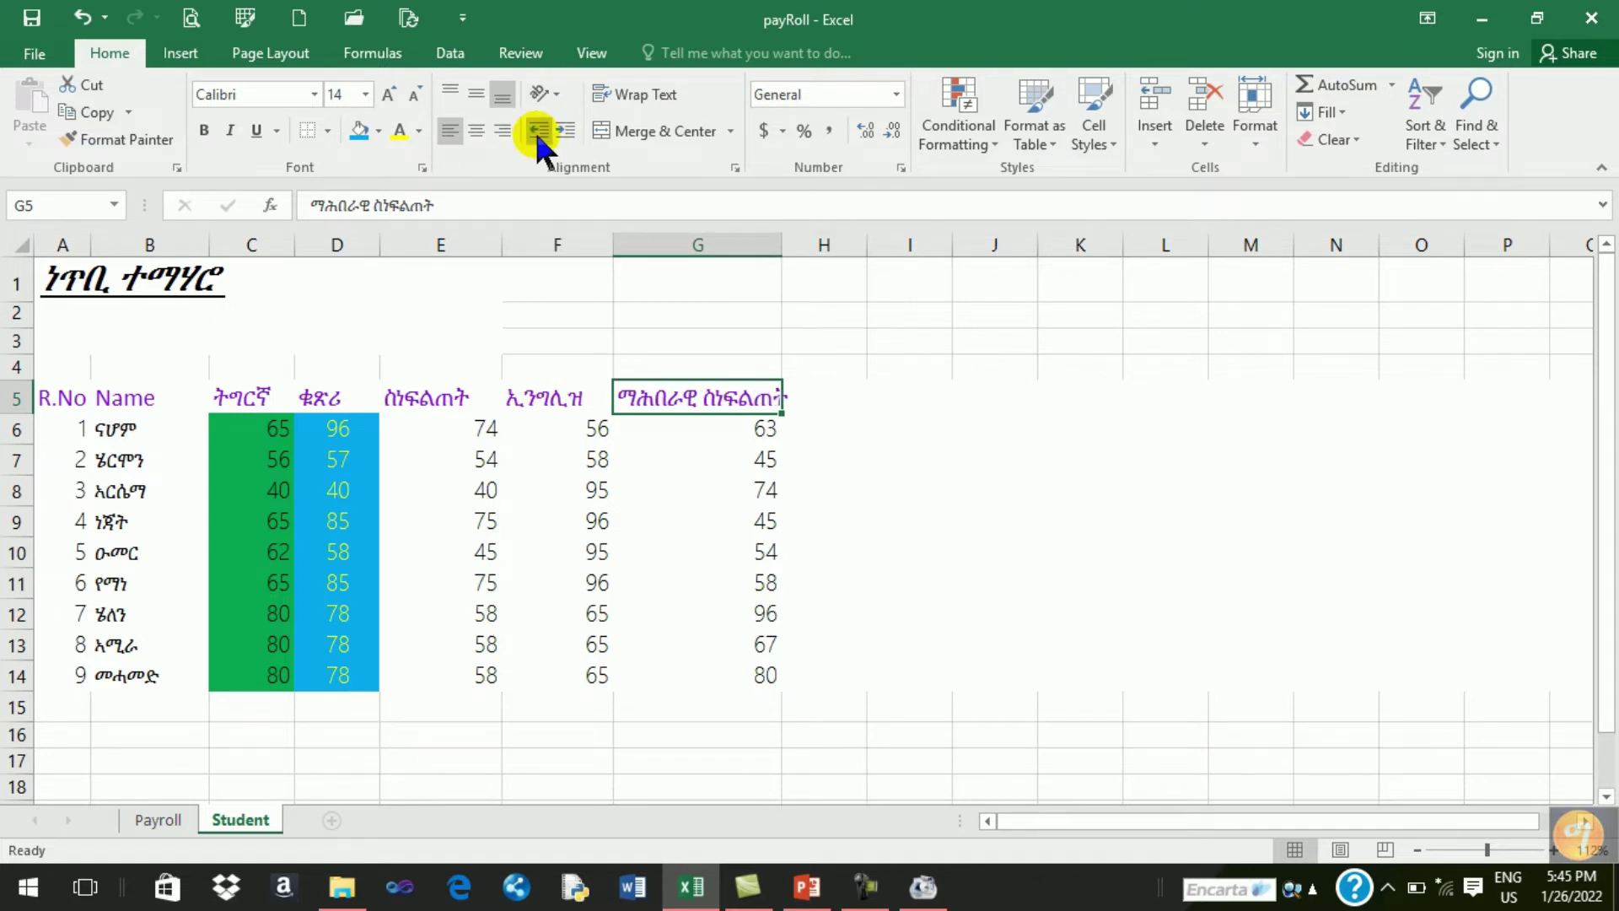
{"action": "left_click", "coordinate": [822, 430]}
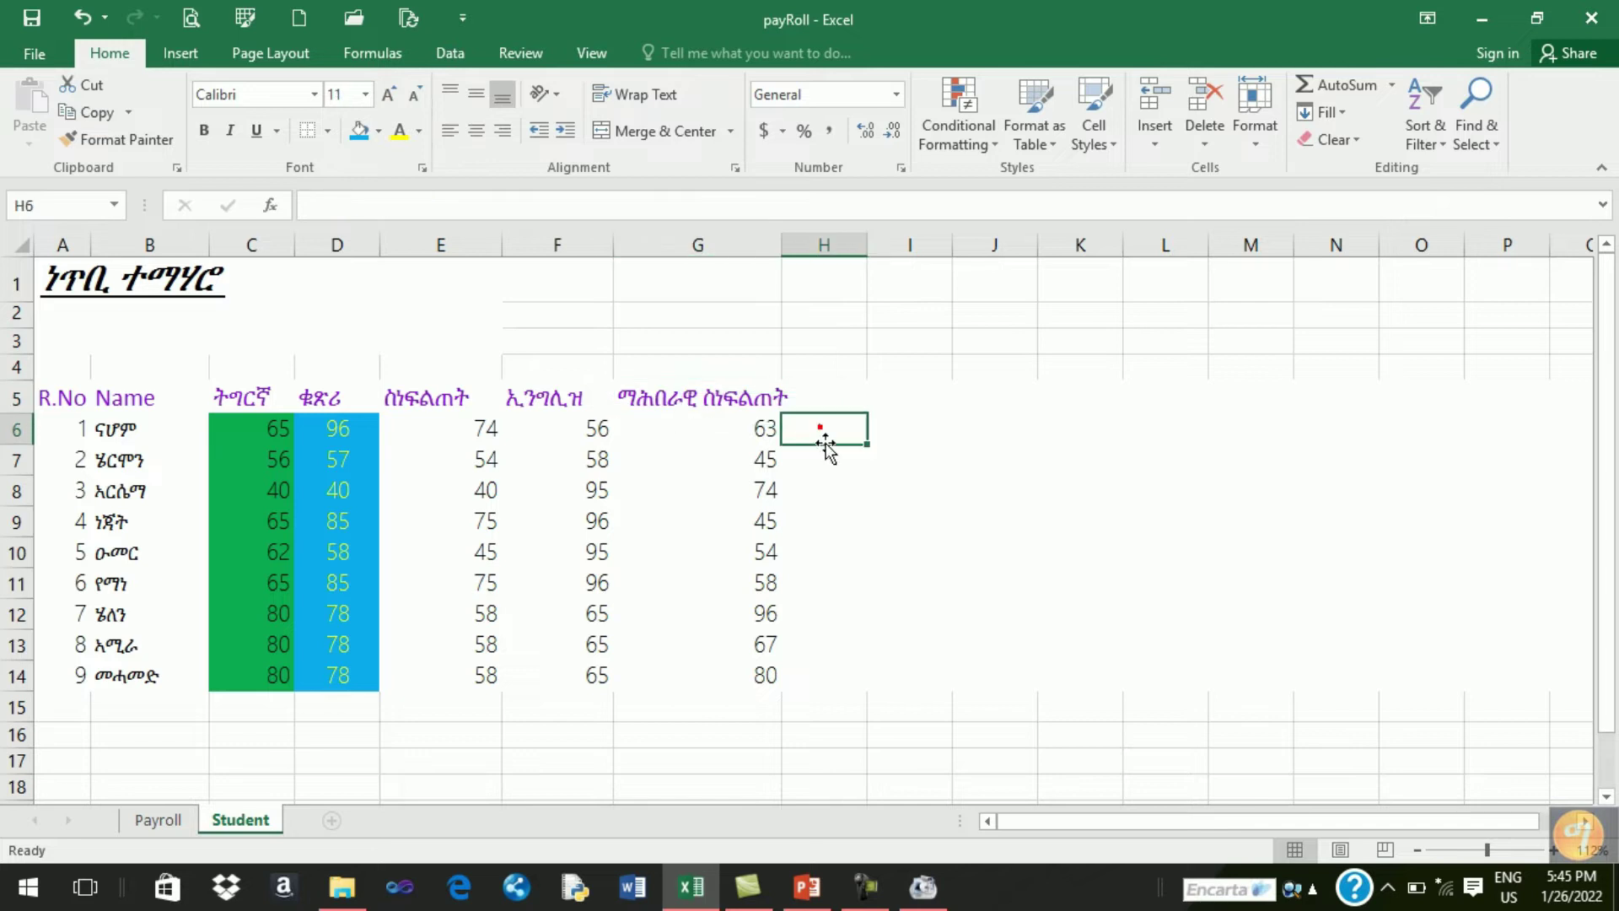
Step: Try narrower and wider widths for column G, including an autofit to its contents
{"action": "left_click", "coordinate": [728, 401]}
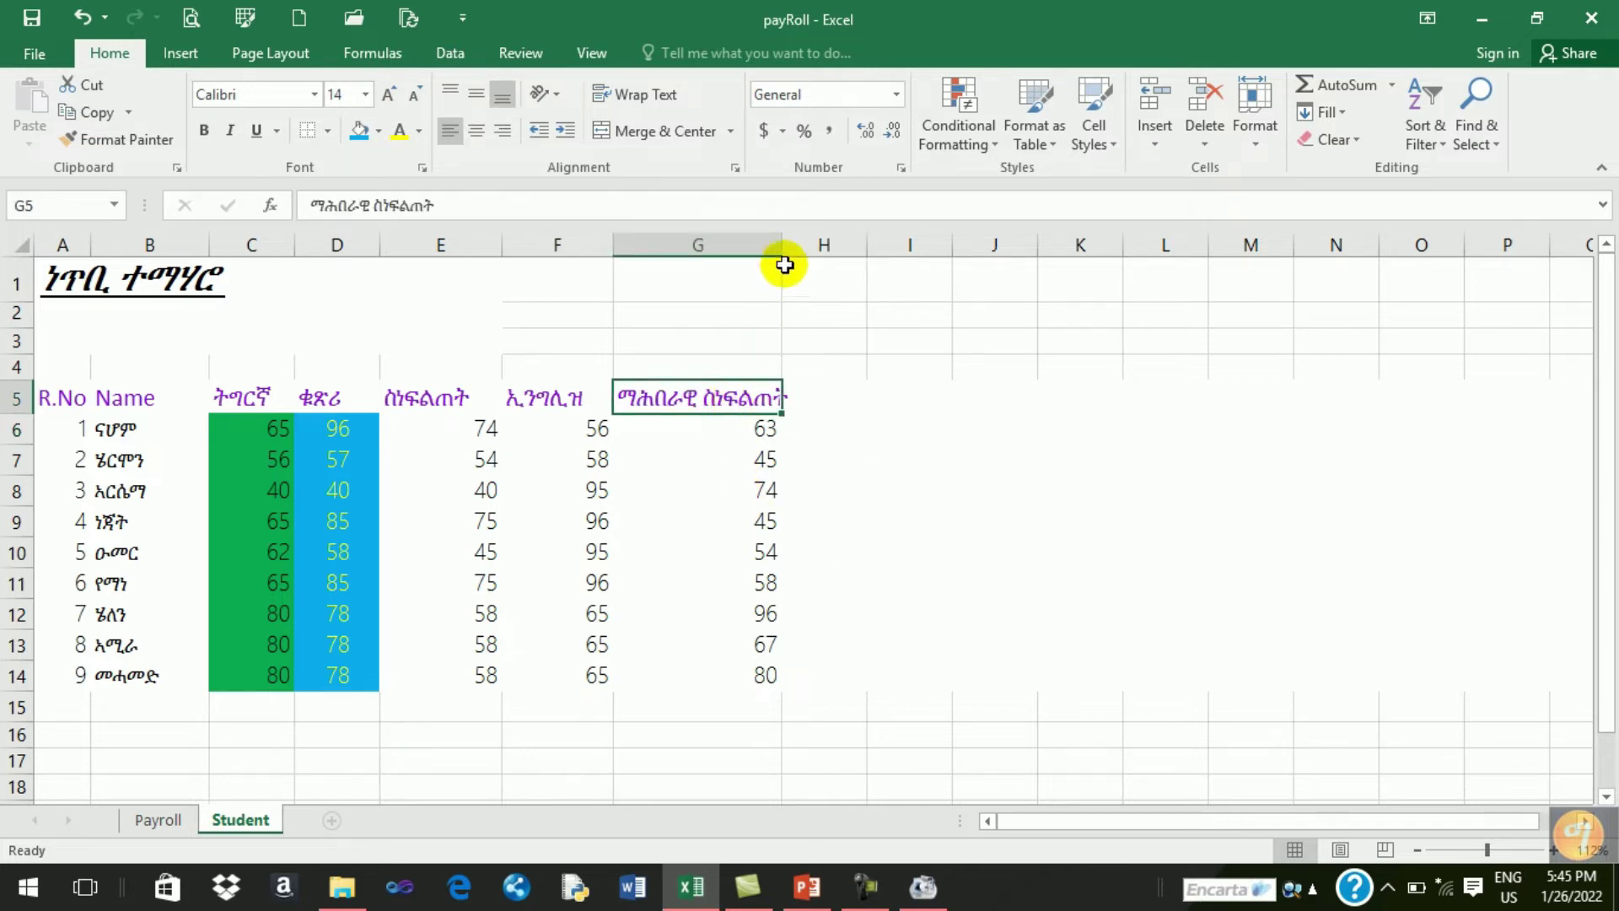
{"action": "left_click_drag", "start_coordinate": [781, 245], "coordinate": [735, 247]}
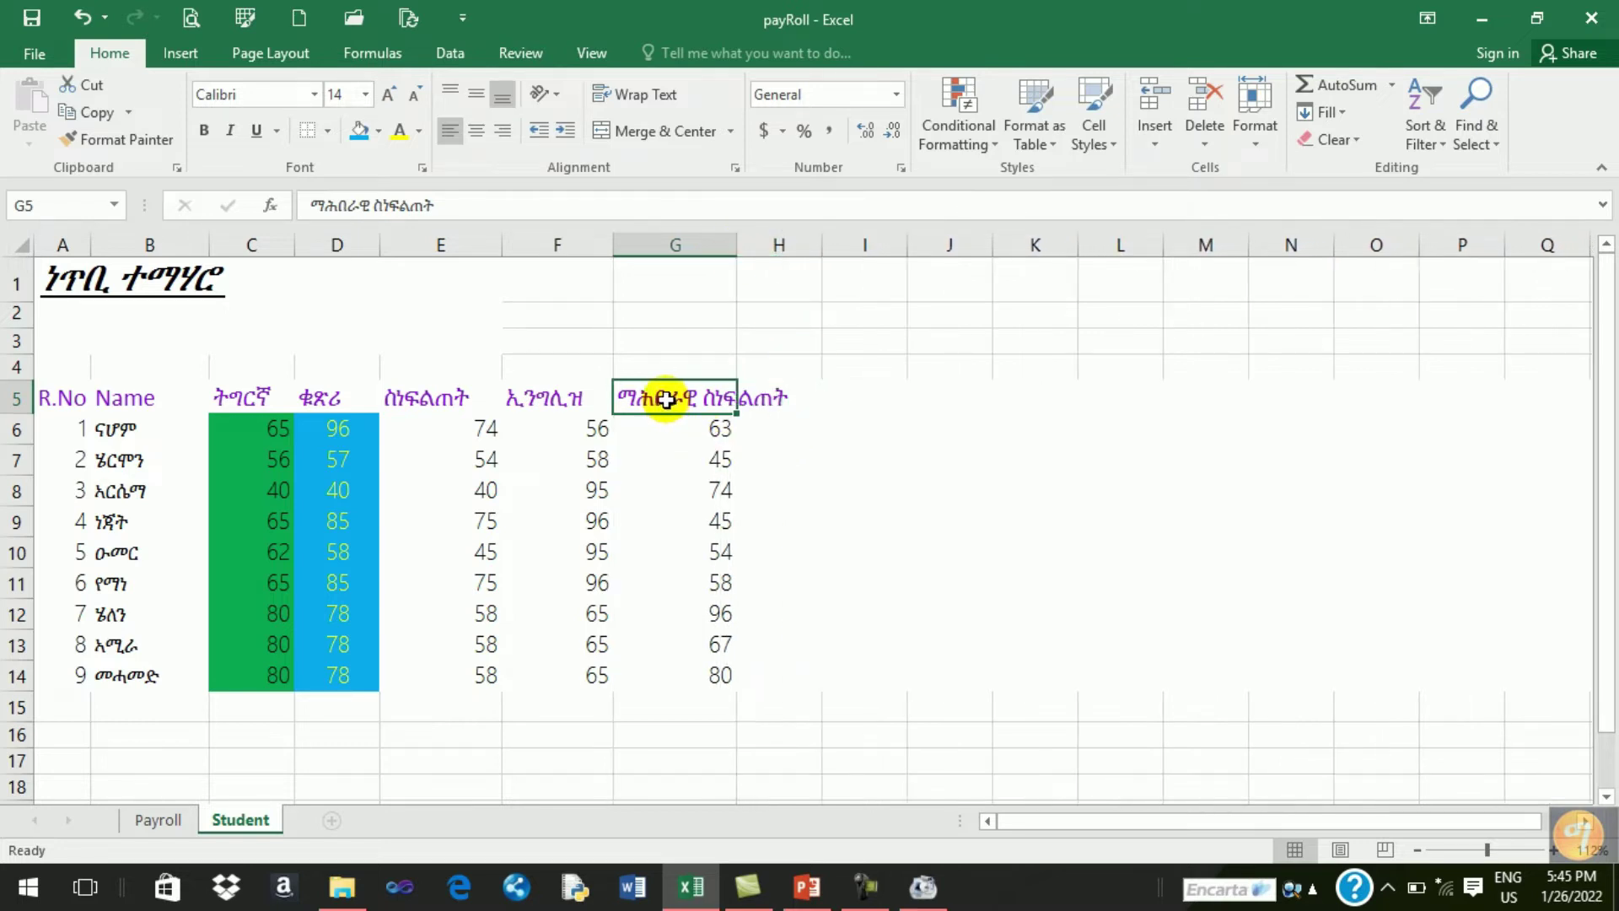
{"action": "mouse_move", "coordinate": [735, 251]}
{"action": "left_mouse_down"}
{"action": "mouse_move", "coordinate": [777, 253]}
{"action": "mouse_move", "coordinate": [754, 253]}
{"action": "left_mouse_up"}
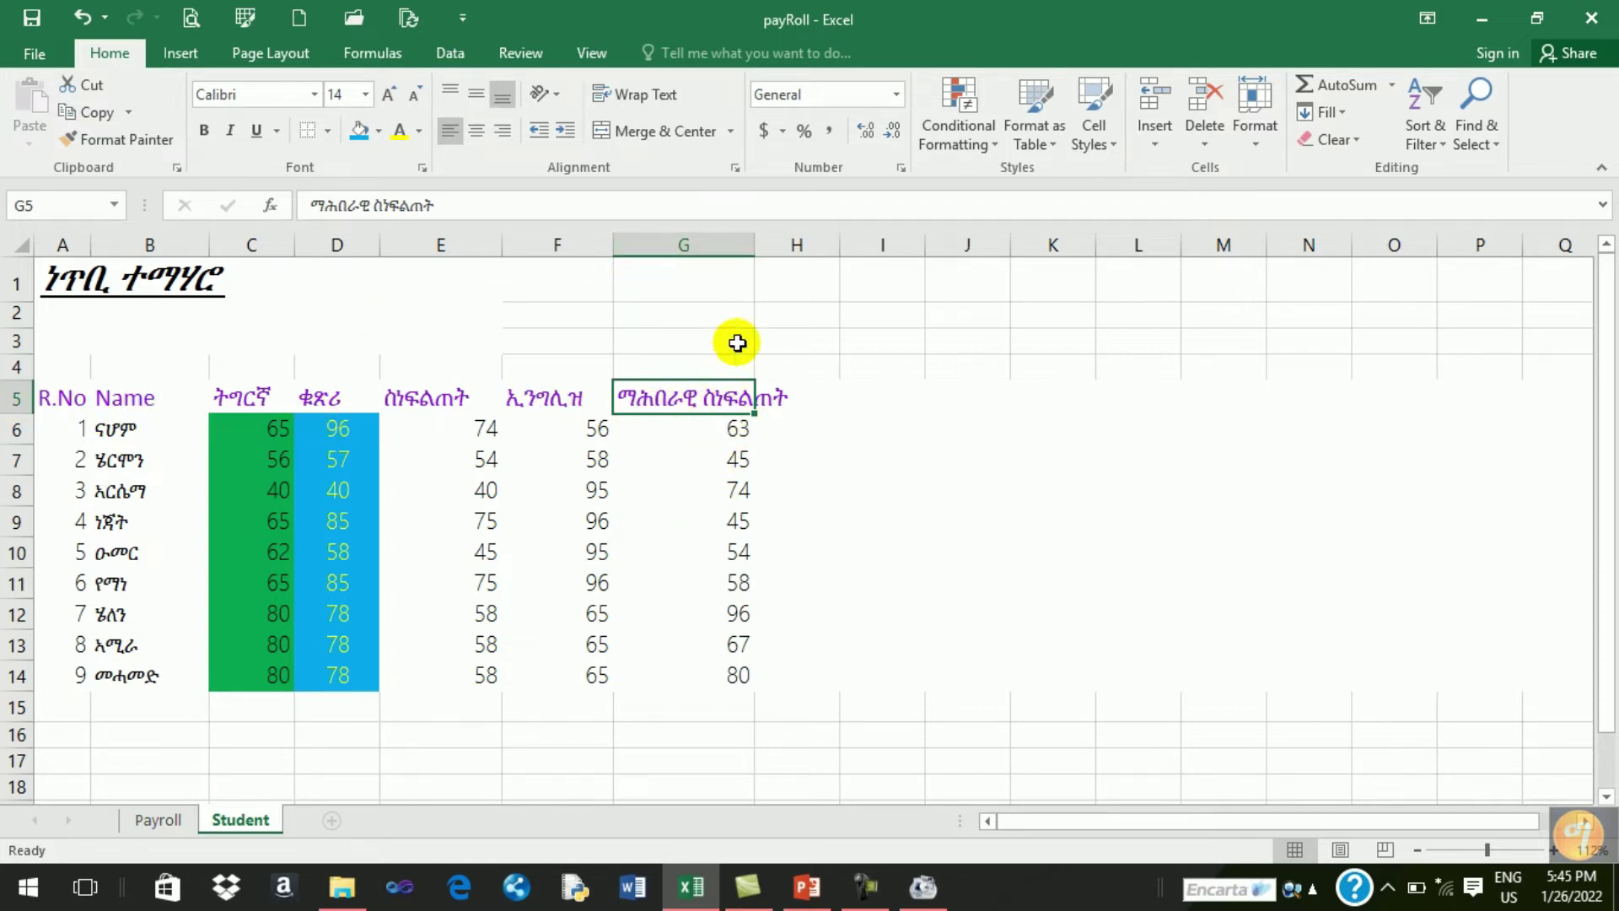
{"action": "double_click", "coordinate": [753, 246]}
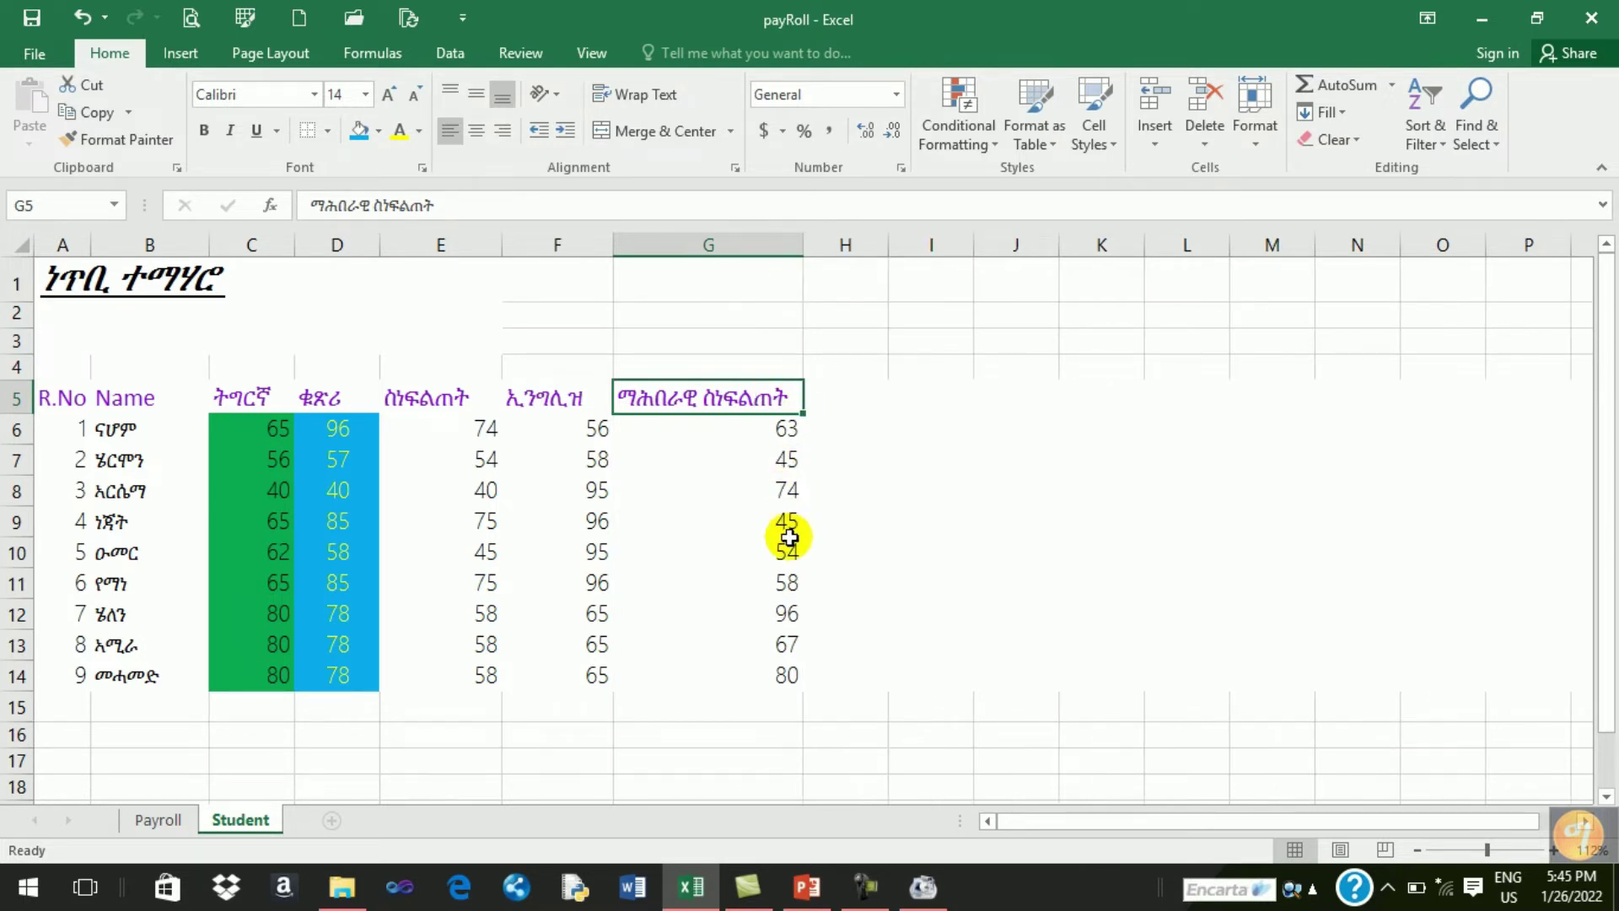
{"action": "left_click_drag", "start_coordinate": [801, 246], "coordinate": [710, 246]}
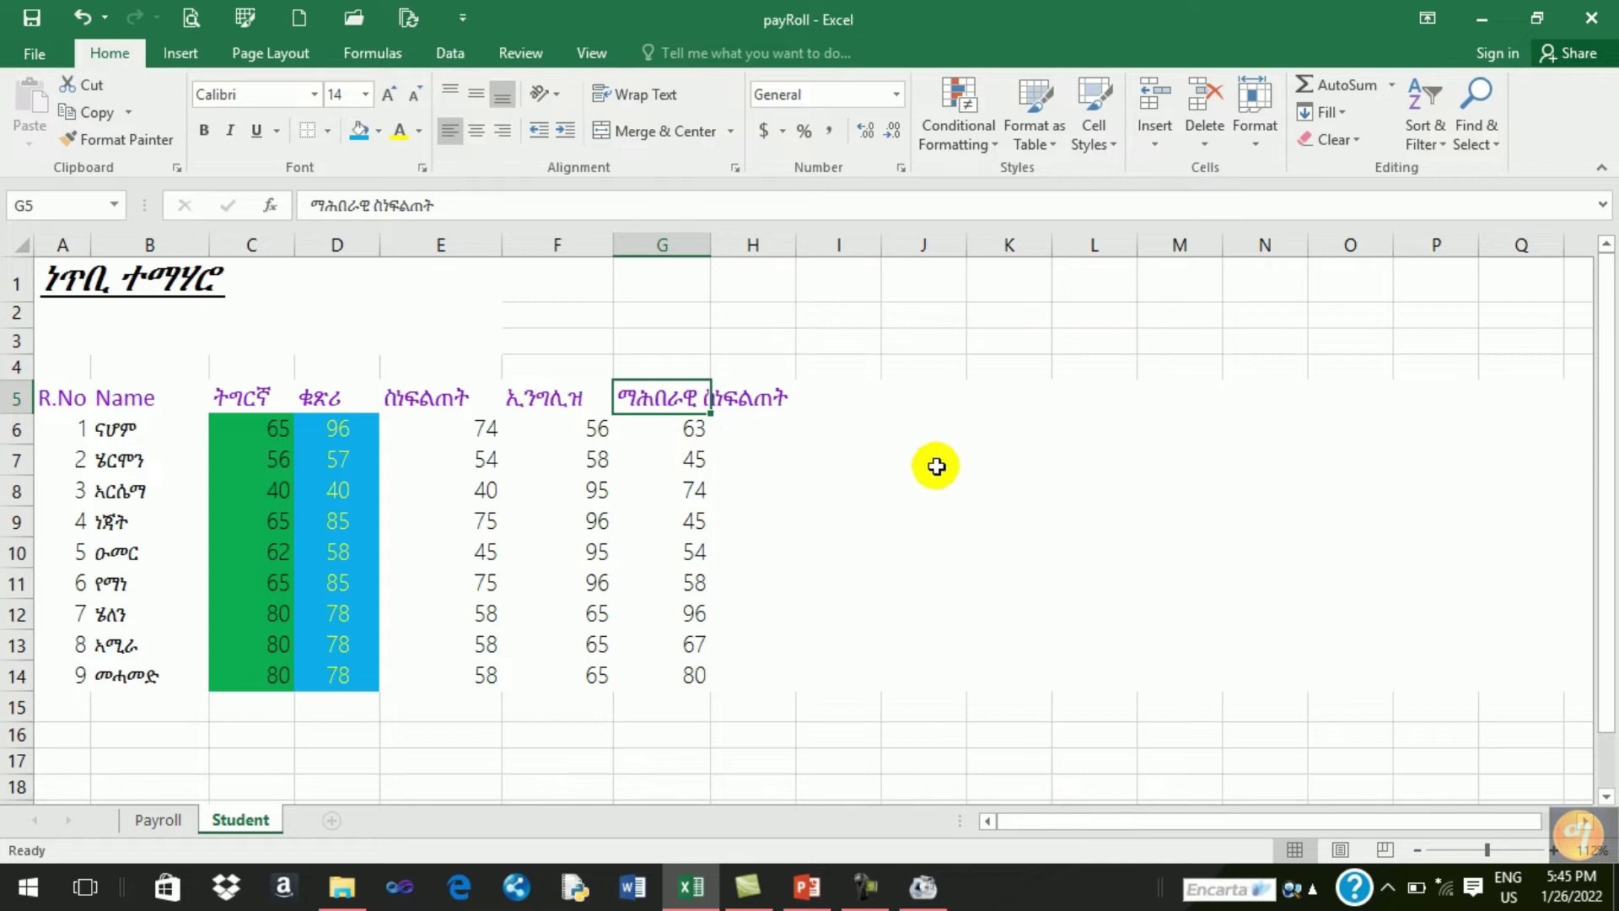
{"action": "left_click_drag", "start_coordinate": [710, 246], "coordinate": [807, 247]}
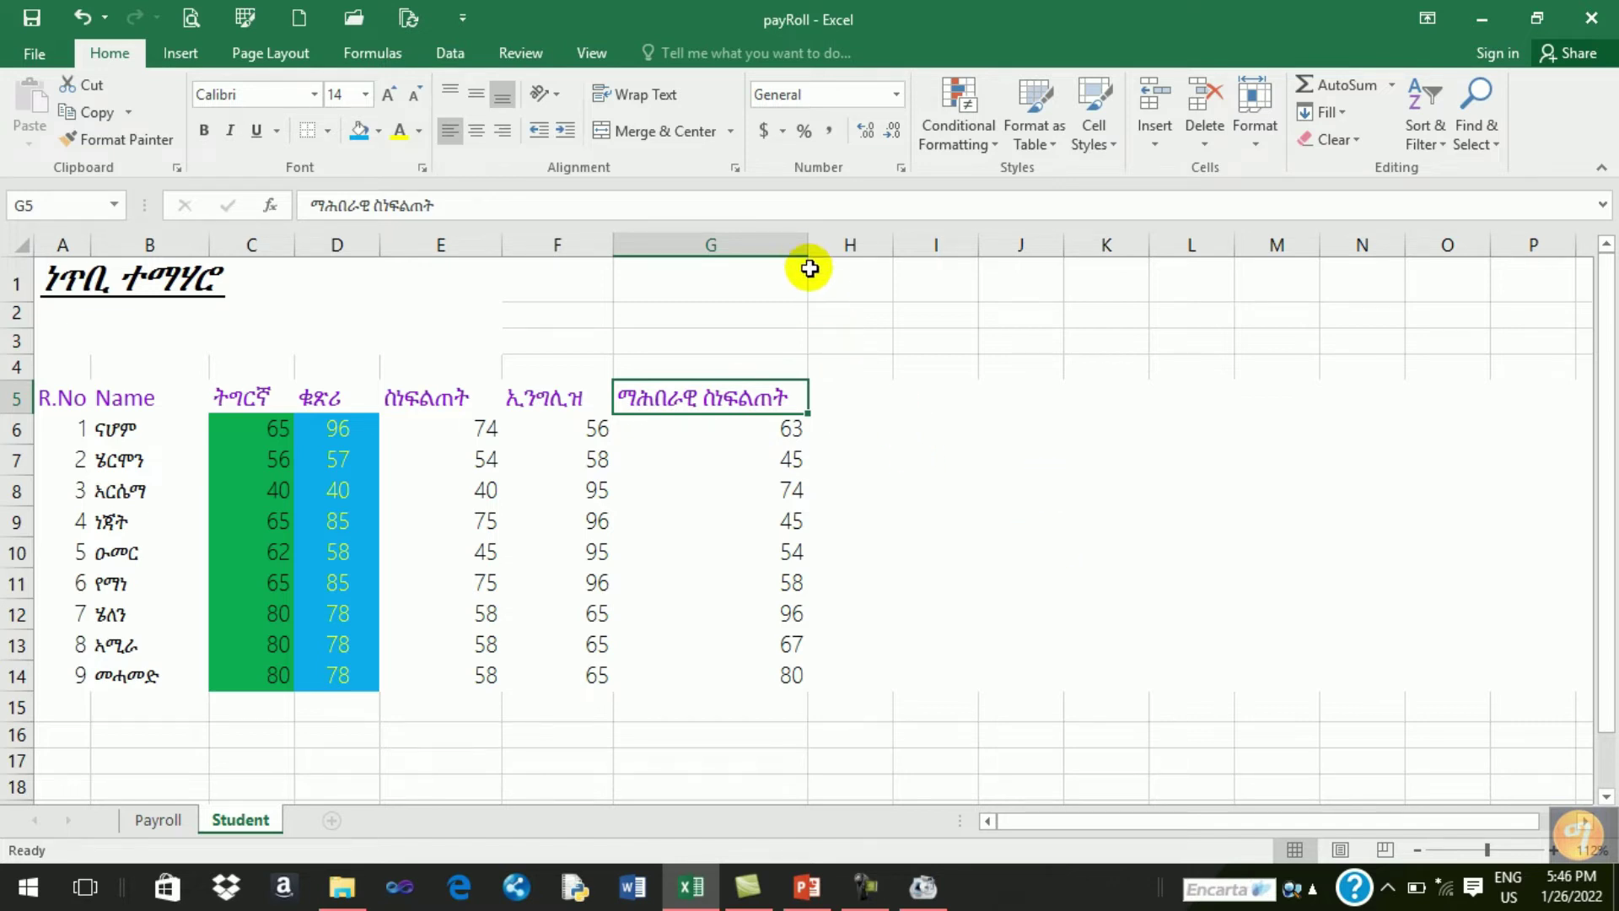
Step: Narrow column G to less than its heading's length and wrap the text in G5
{"action": "left_click_drag", "start_coordinate": [805, 242], "coordinate": [728, 253]}
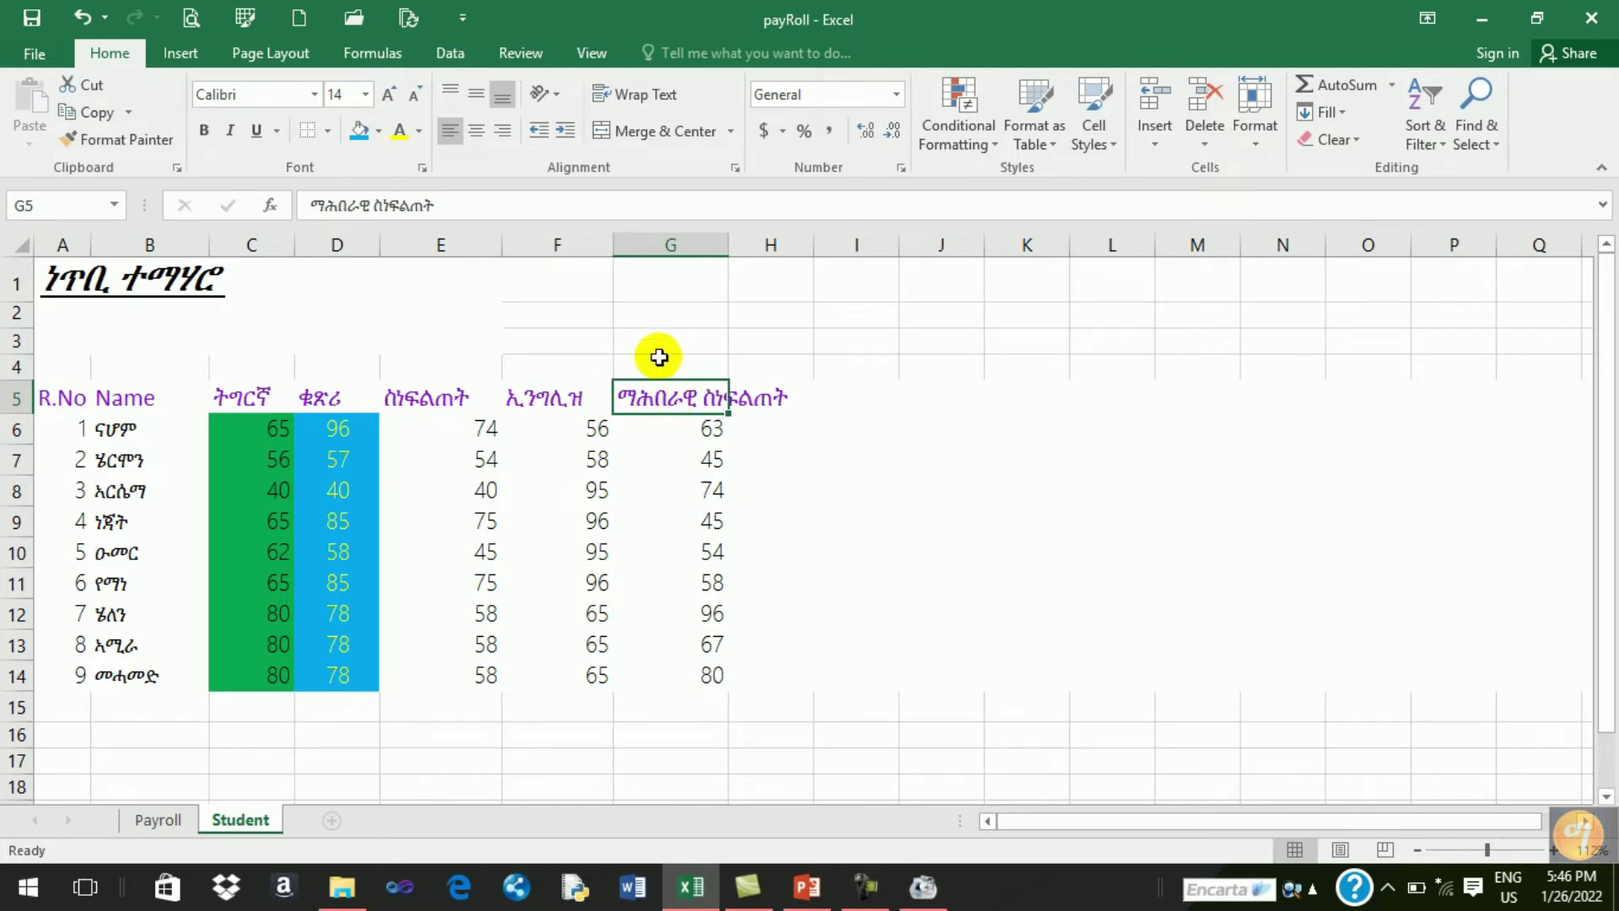
{"action": "left_click", "coordinate": [639, 93]}
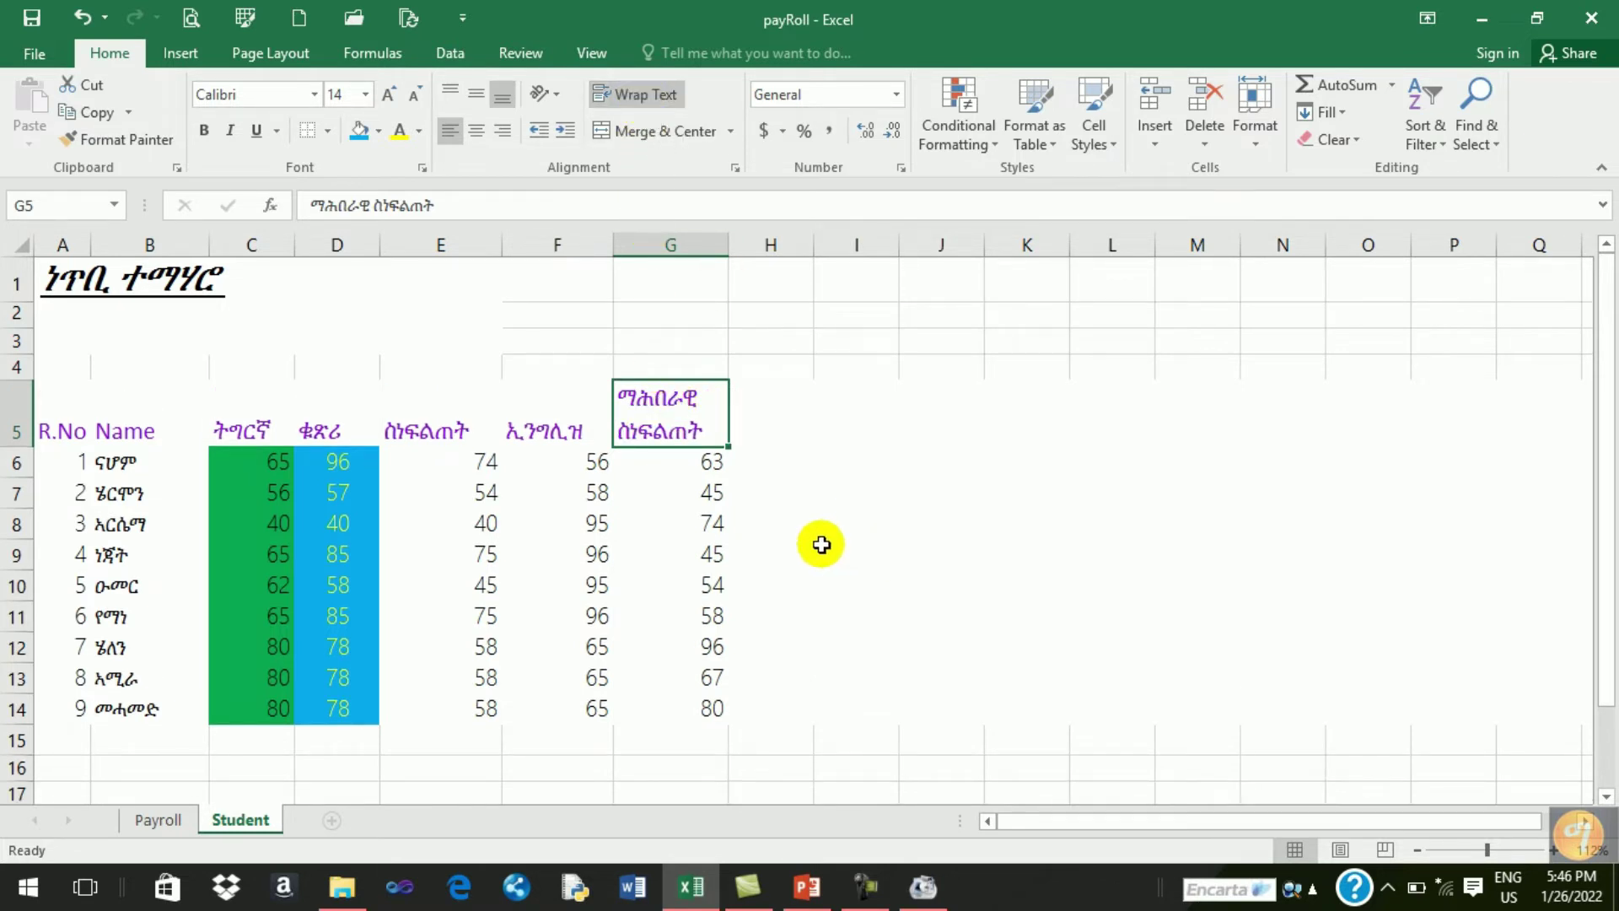
{"action": "double_click", "coordinate": [711, 431]}
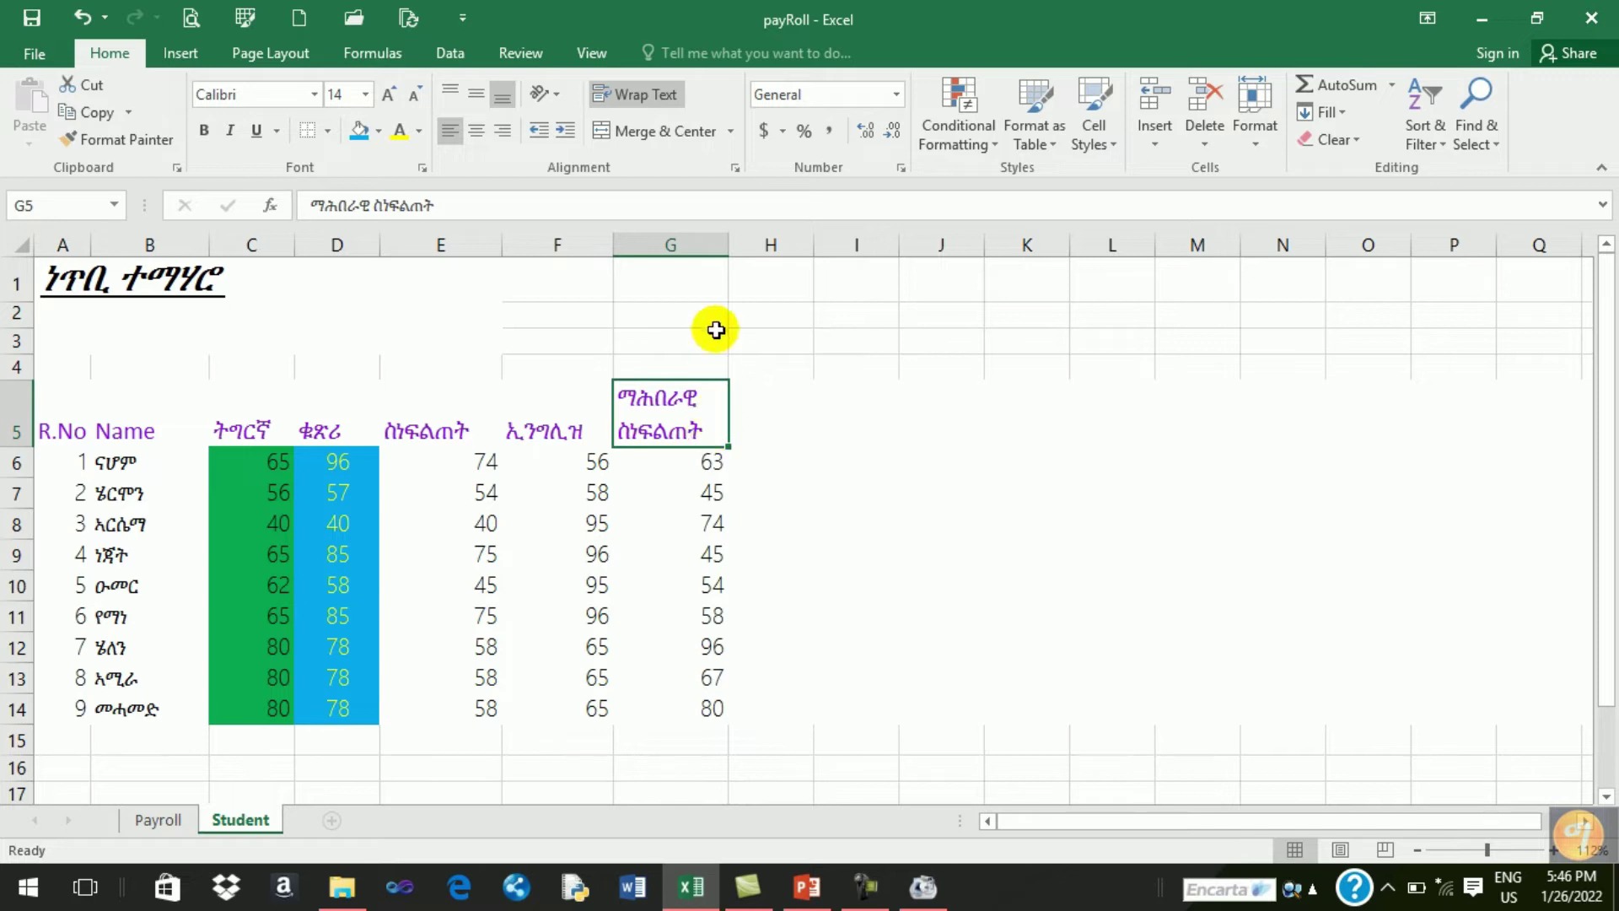
Step: Widen column G and narrow it so the G5 heading wraps onto two lines, and check the cell's text control settings
{"action": "left_click_drag", "start_coordinate": [728, 244], "coordinate": [794, 249]}
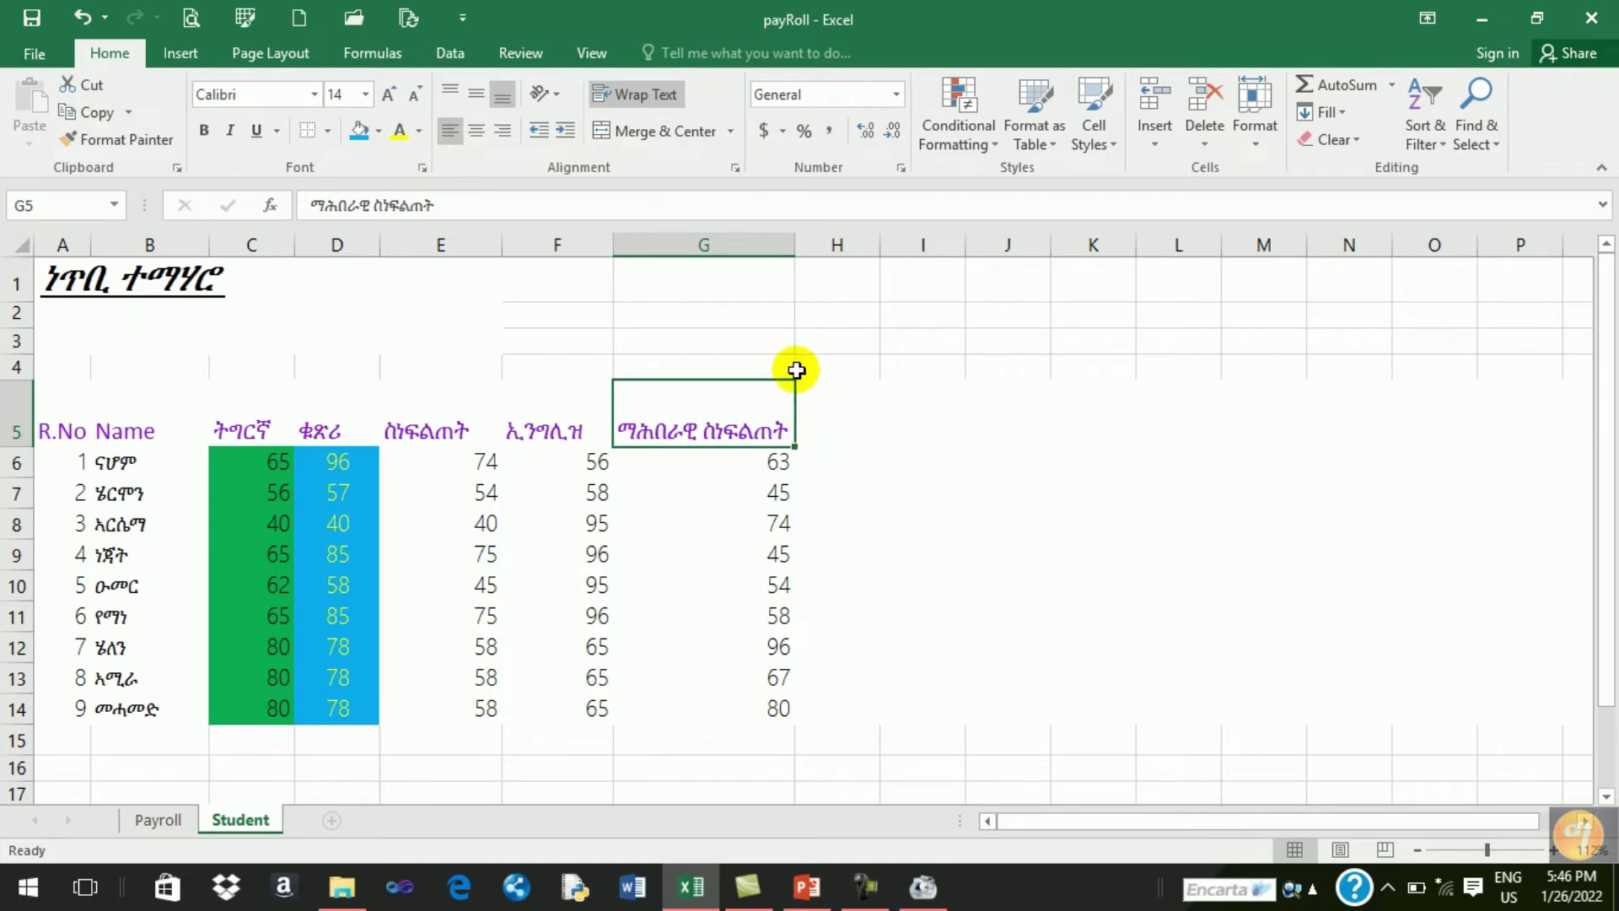
{"action": "left_click_drag", "start_coordinate": [793, 249], "coordinate": [709, 253]}
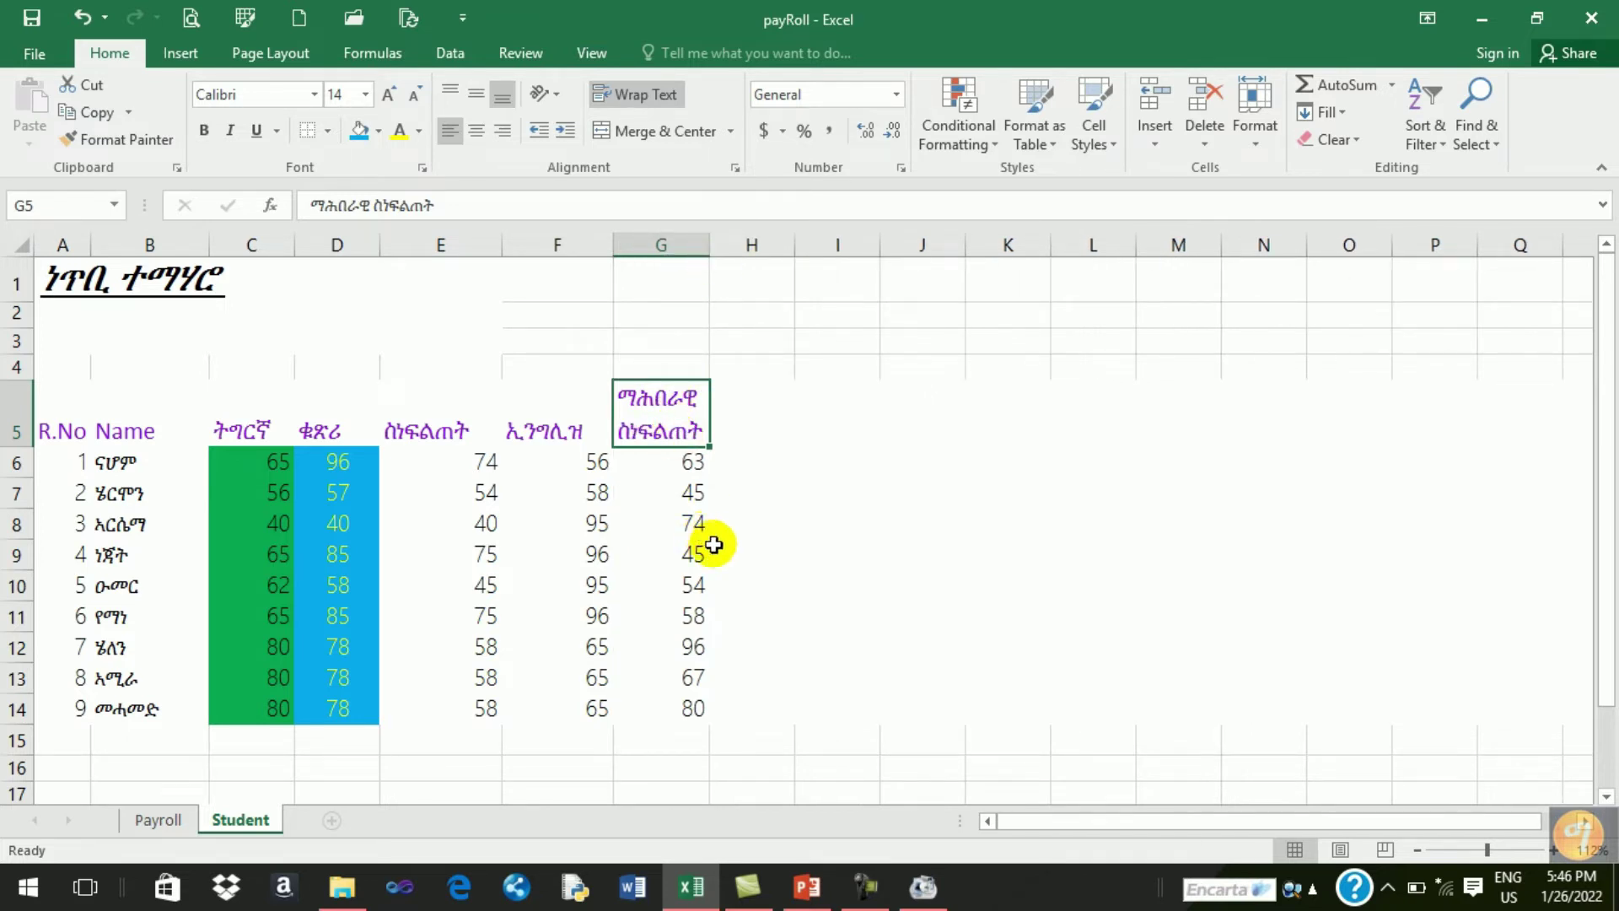
{"action": "left_click", "coordinate": [733, 167]}
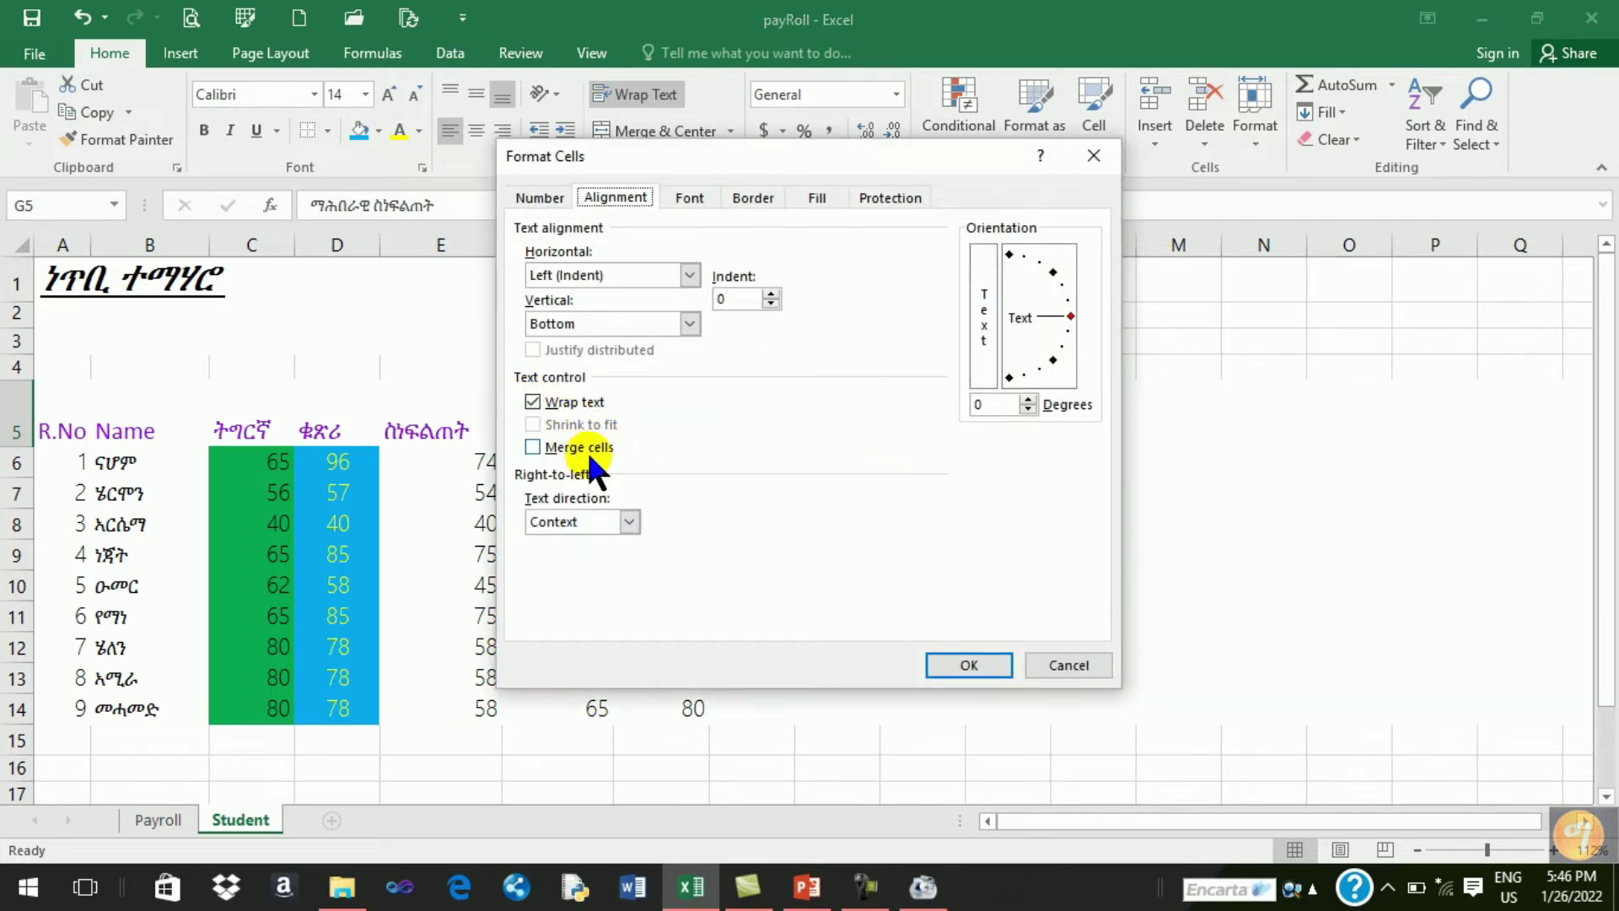
{"action": "left_click", "coordinate": [951, 665]}
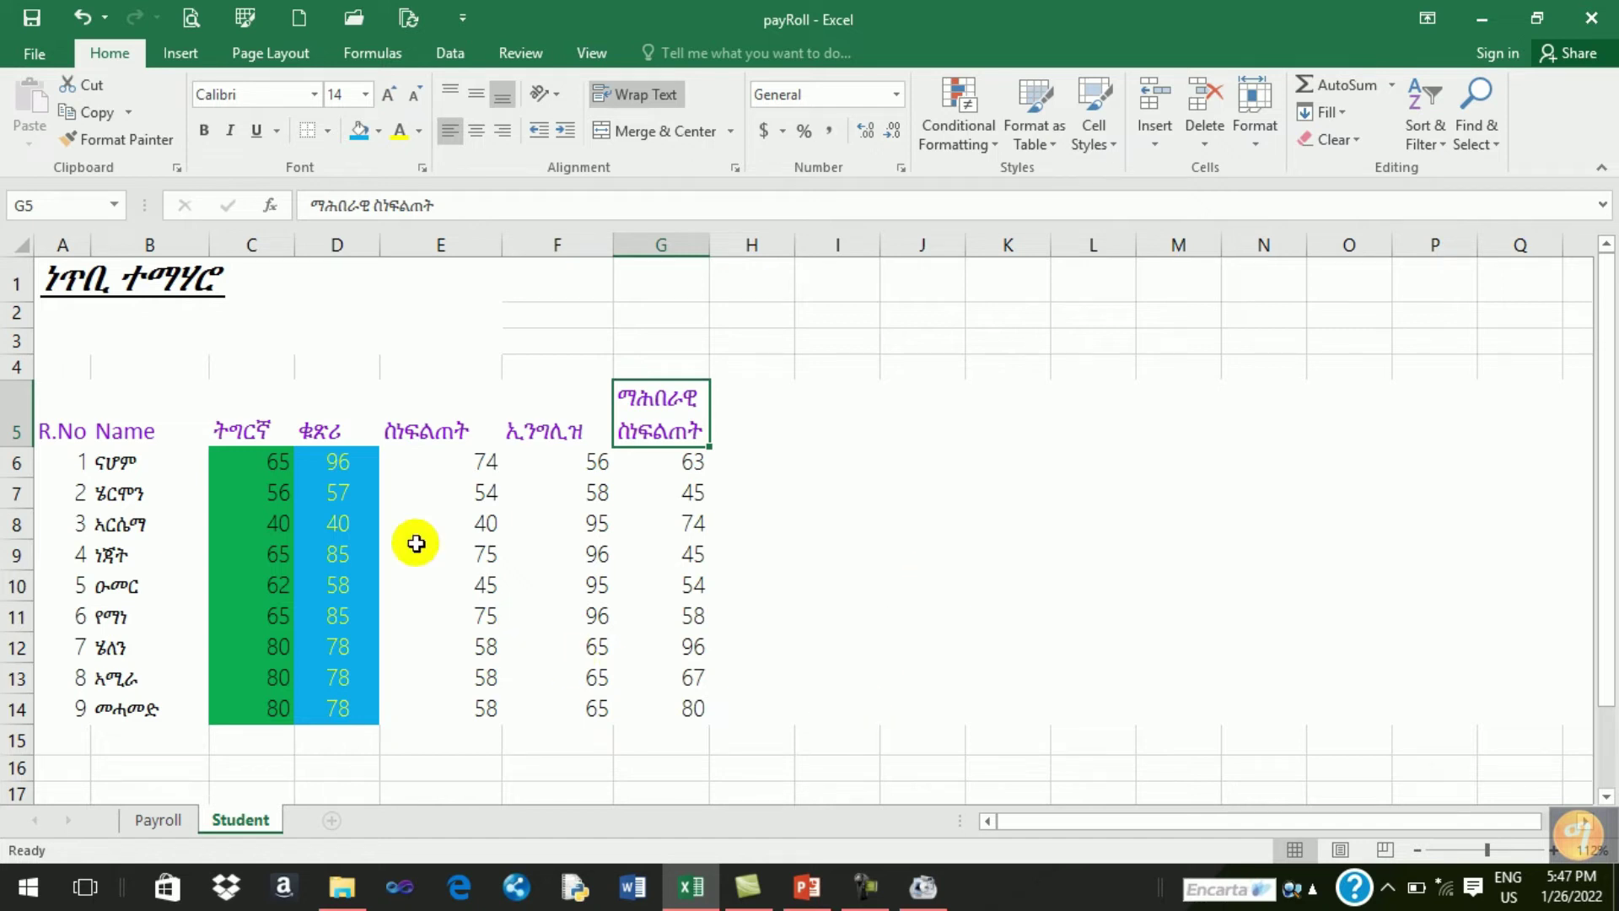
{"action": "left_click", "coordinate": [67, 282]}
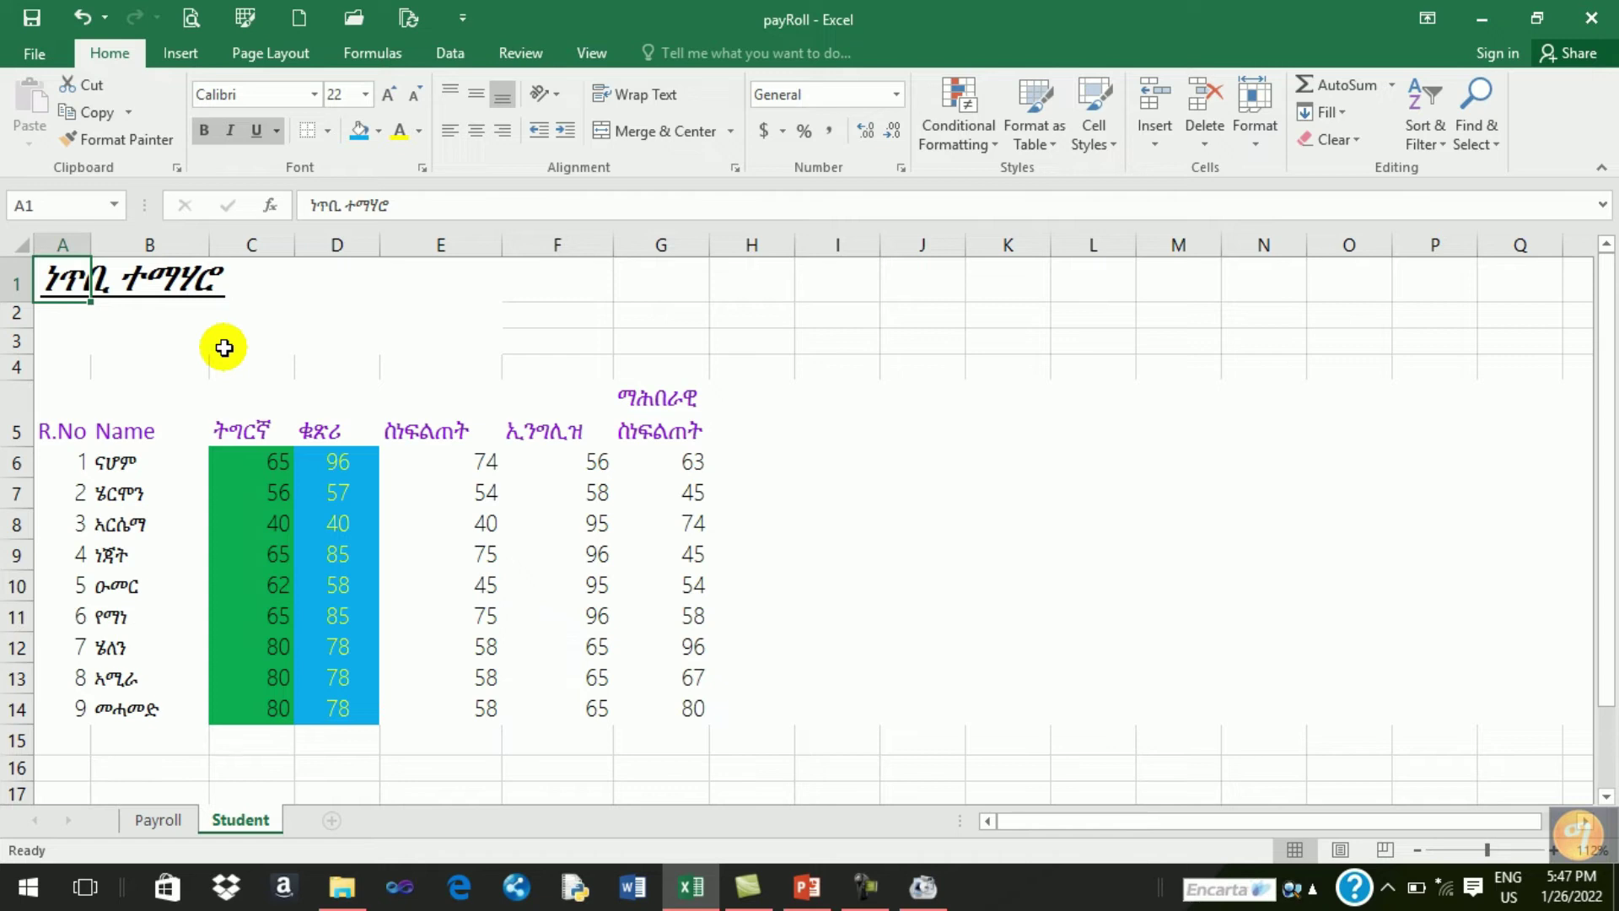
{"action": "left_click_drag", "start_coordinate": [645, 313], "coordinate": [919, 340]}
{"action": "left_click", "coordinate": [658, 312]}
{"action": "left_click", "coordinate": [675, 335]}
{"action": "left_click", "coordinate": [748, 316]}
{"action": "left_click", "coordinate": [828, 318]}
{"action": "left_click", "coordinate": [673, 317]}
{"action": "left_click_drag", "start_coordinate": [673, 317], "coordinate": [904, 351]}
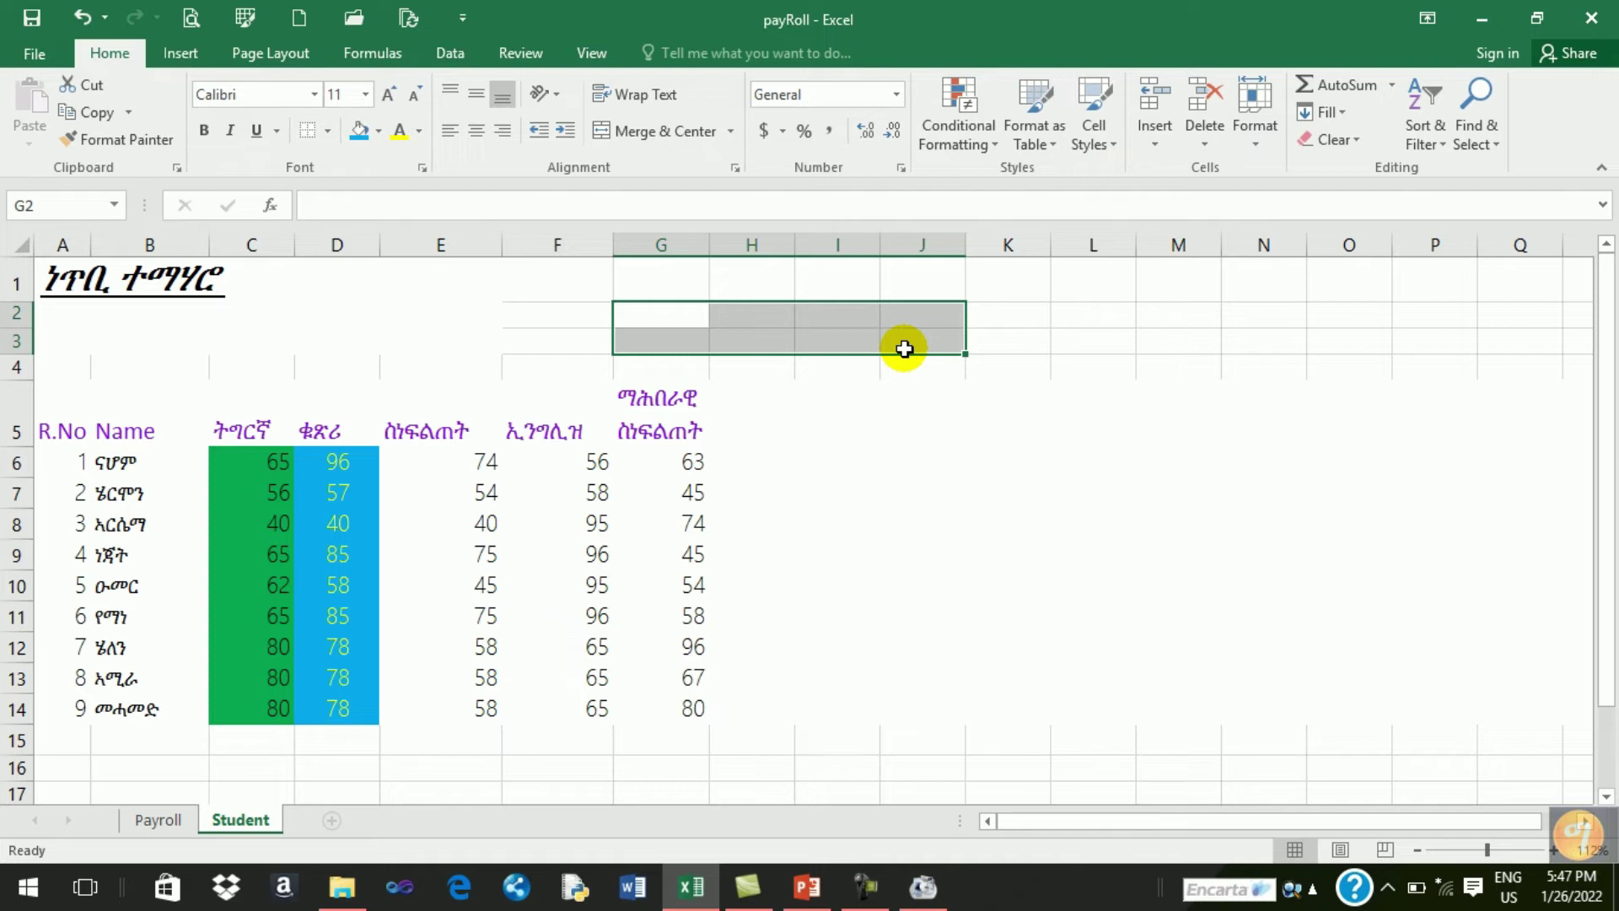
Step: Merge and center the sheet title across A1:E3 and check it in the print preview
{"action": "left_click", "coordinate": [59, 278]}
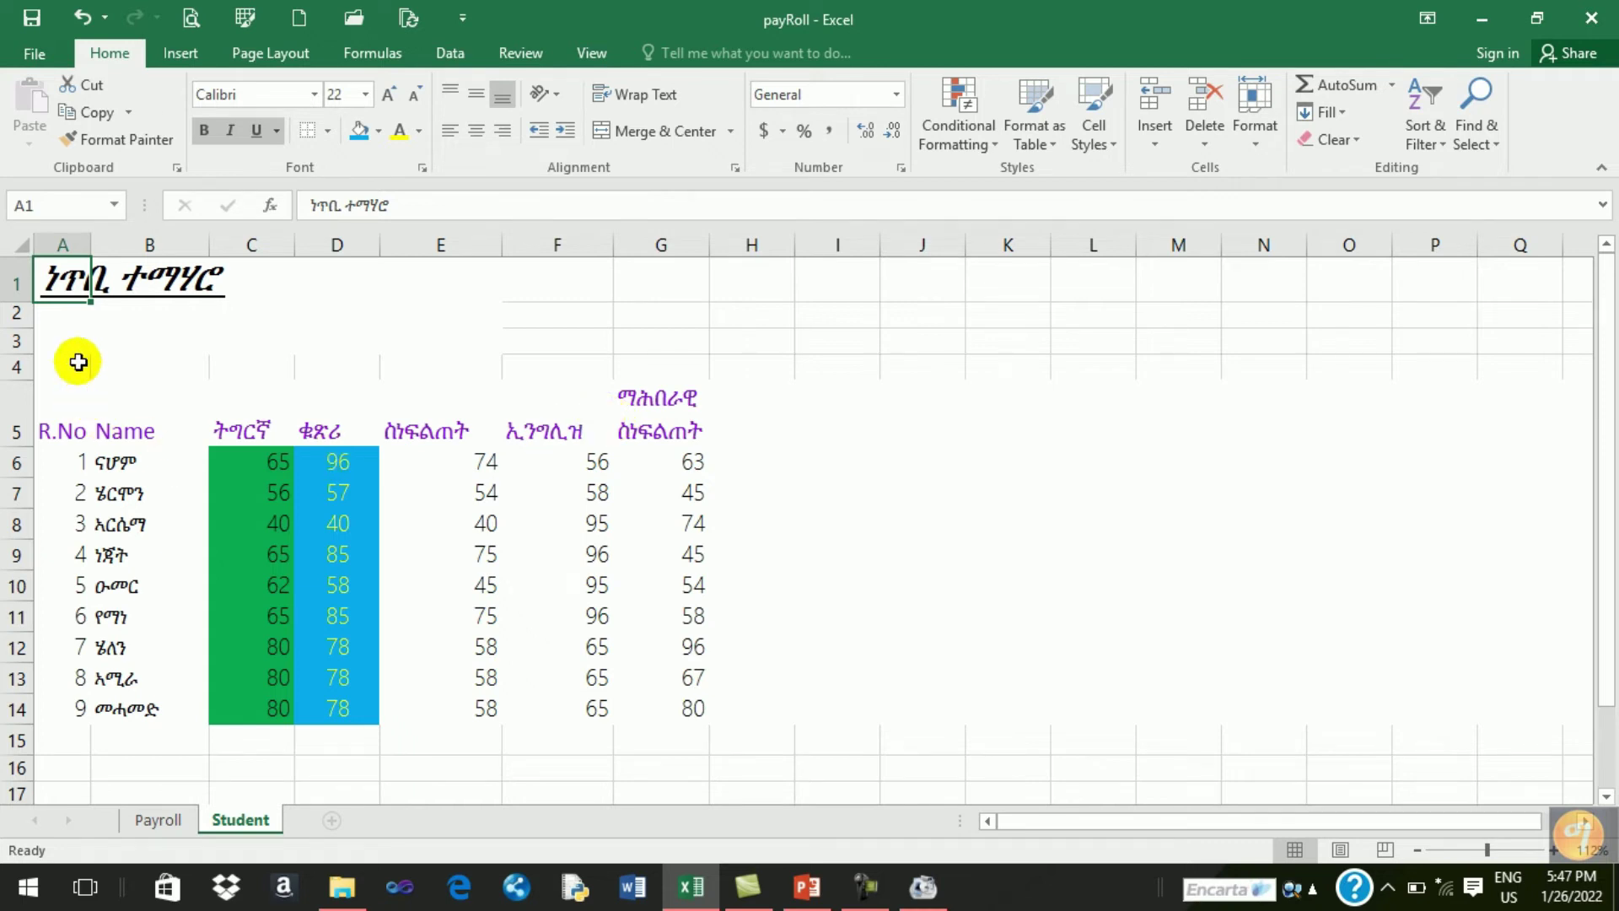
{"action": "left_click_drag", "start_coordinate": [64, 280], "coordinate": [440, 339]}
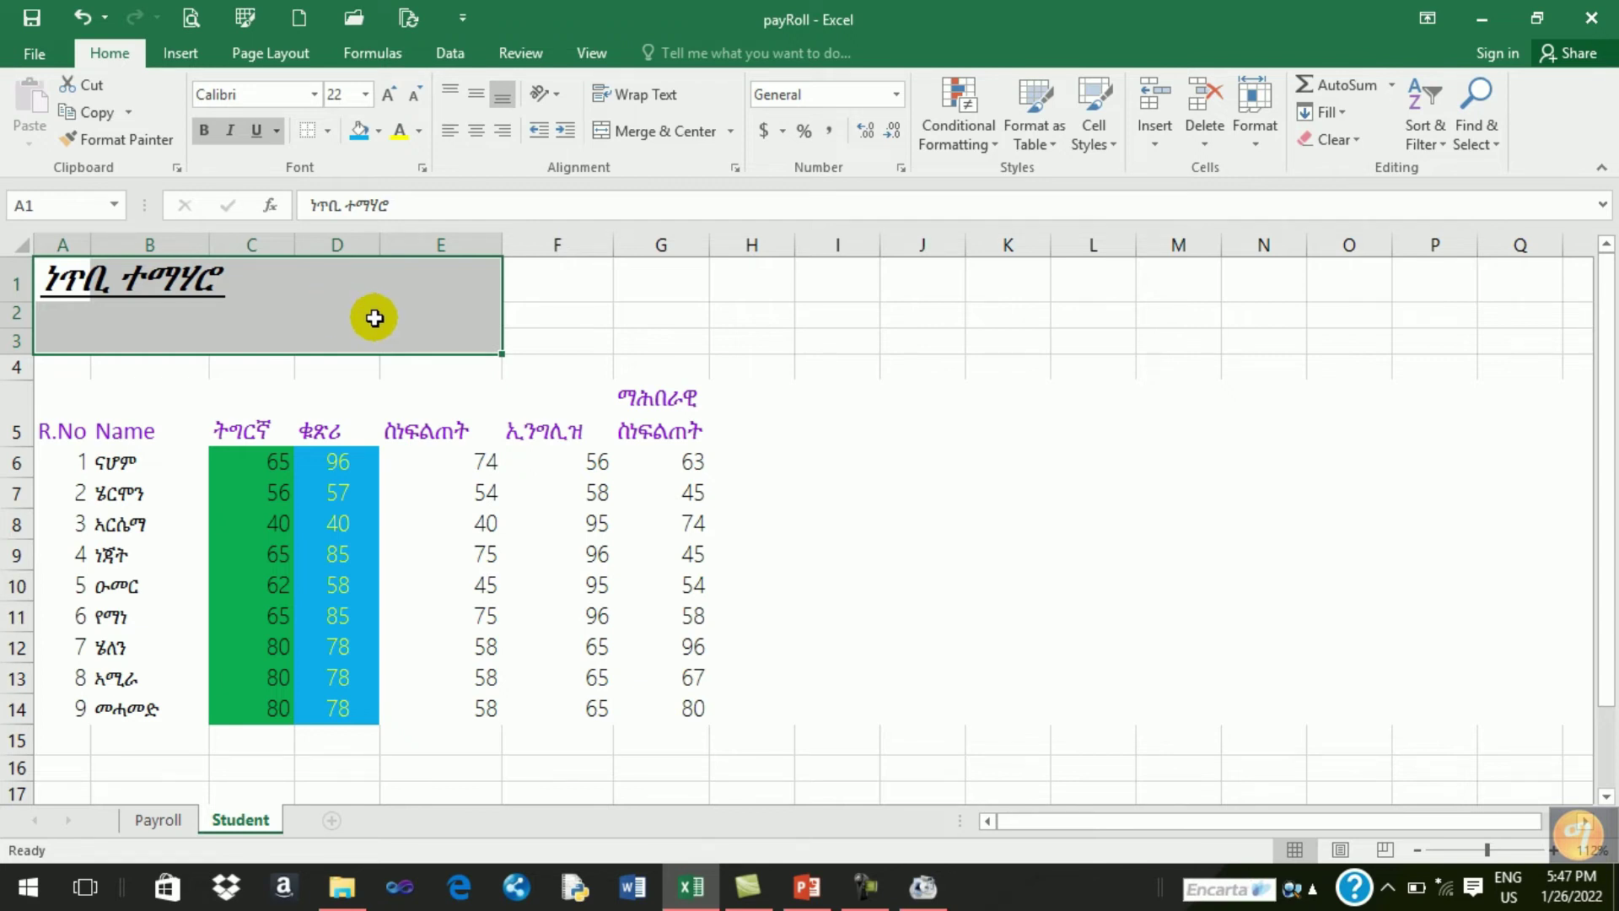
{"action": "left_click", "coordinate": [730, 132]}
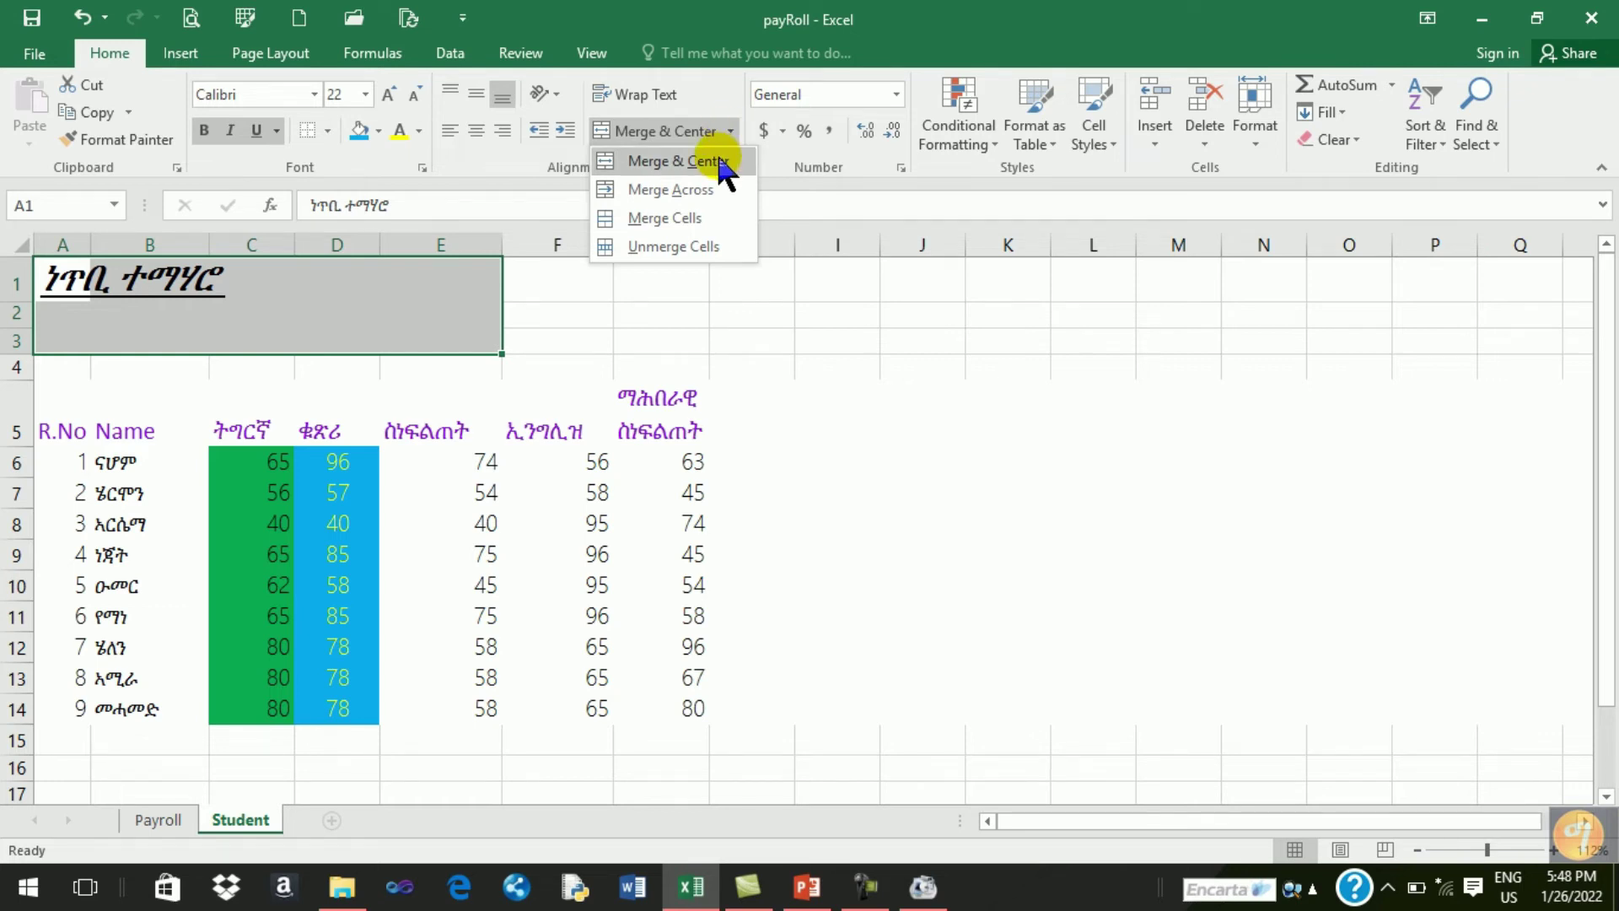
{"action": "left_click", "coordinate": [723, 161]}
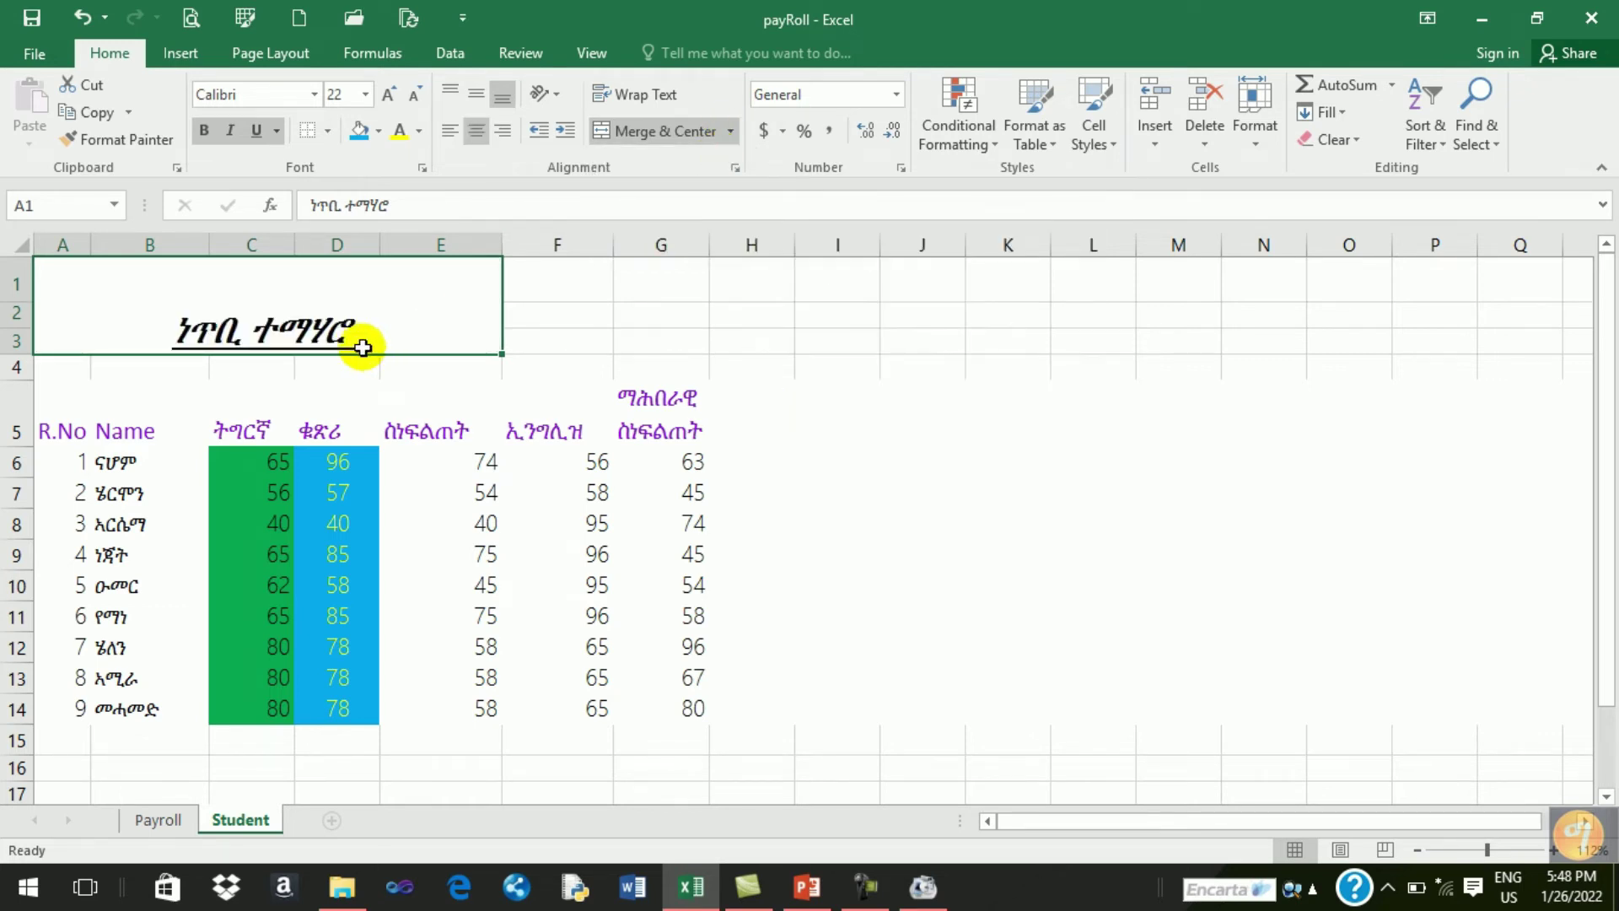
{"action": "left_click", "coordinate": [463, 365]}
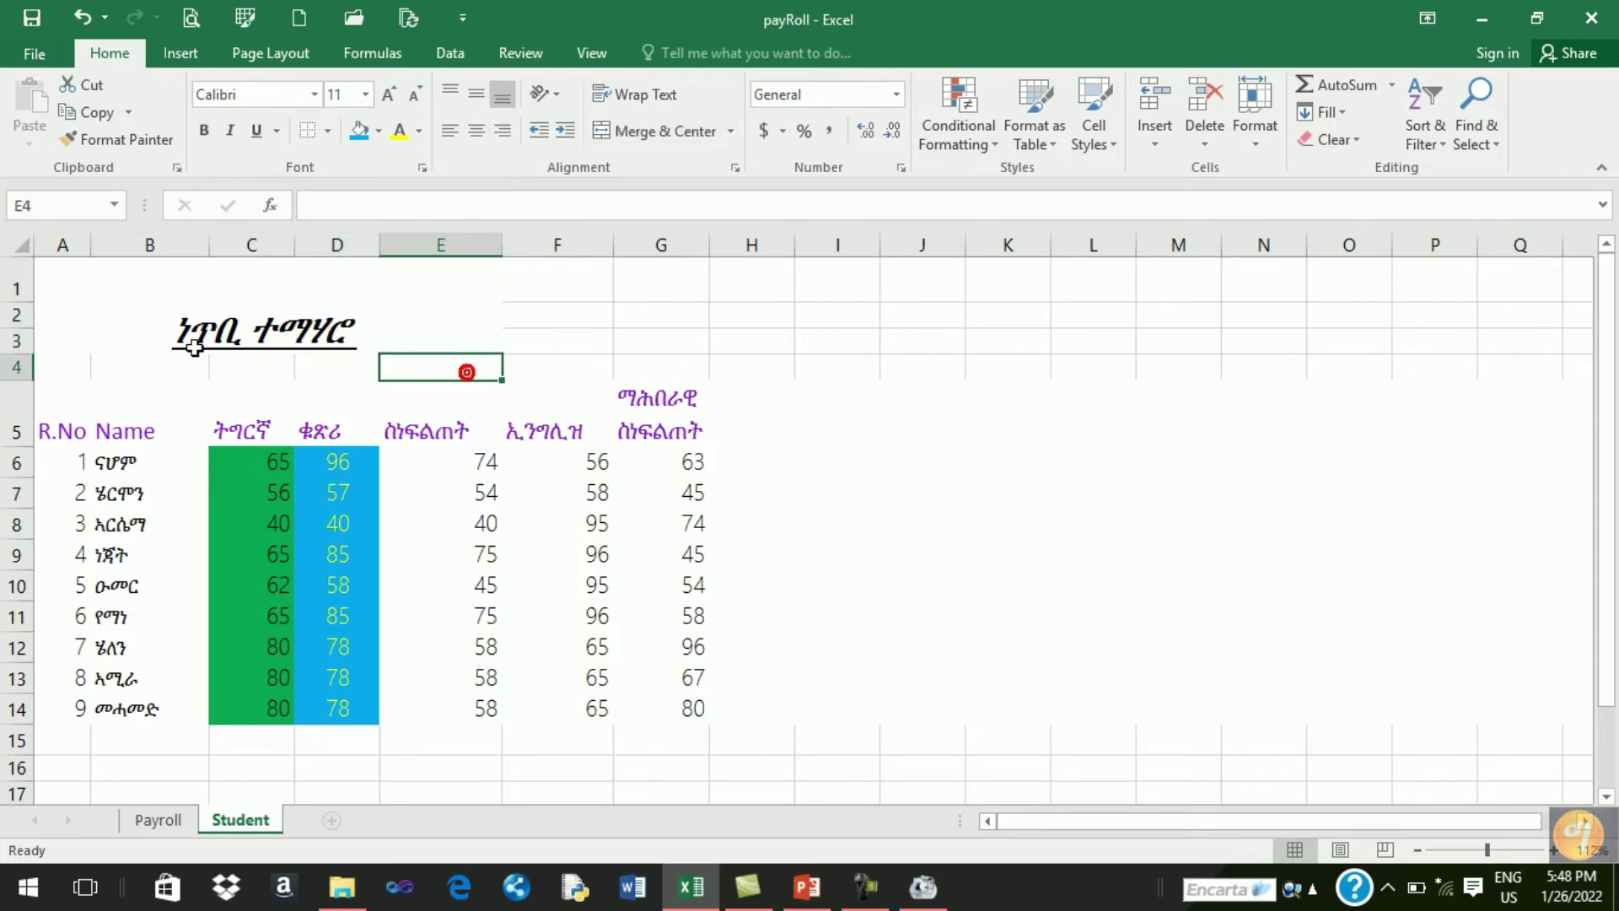
{"action": "left_click", "coordinate": [118, 289]}
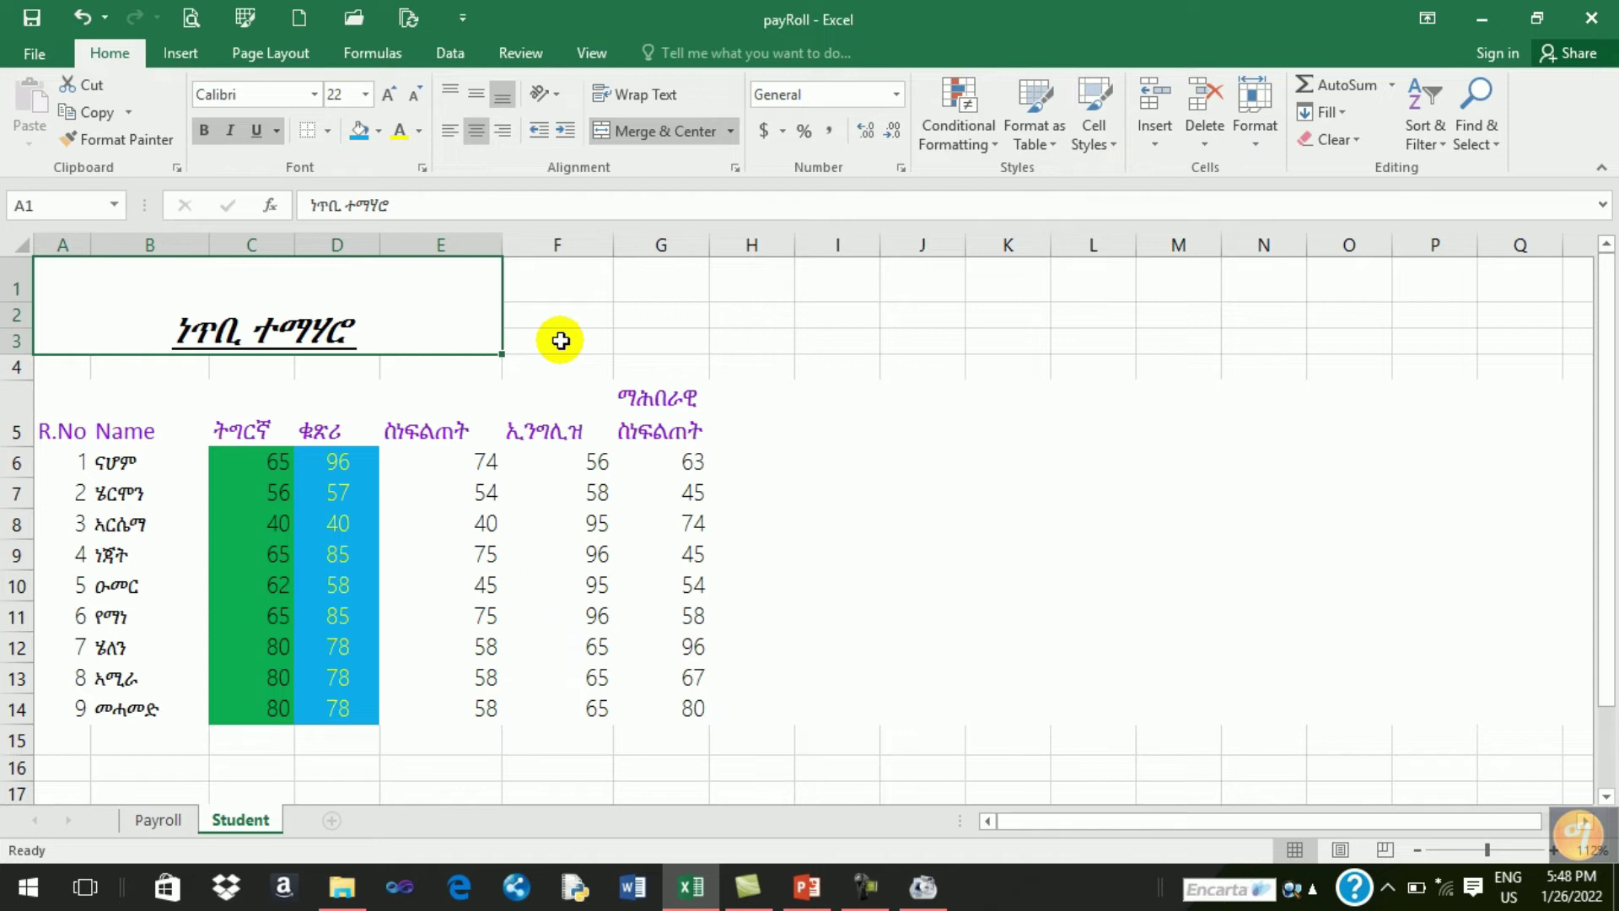
{"action": "left_click", "coordinate": [190, 18]}
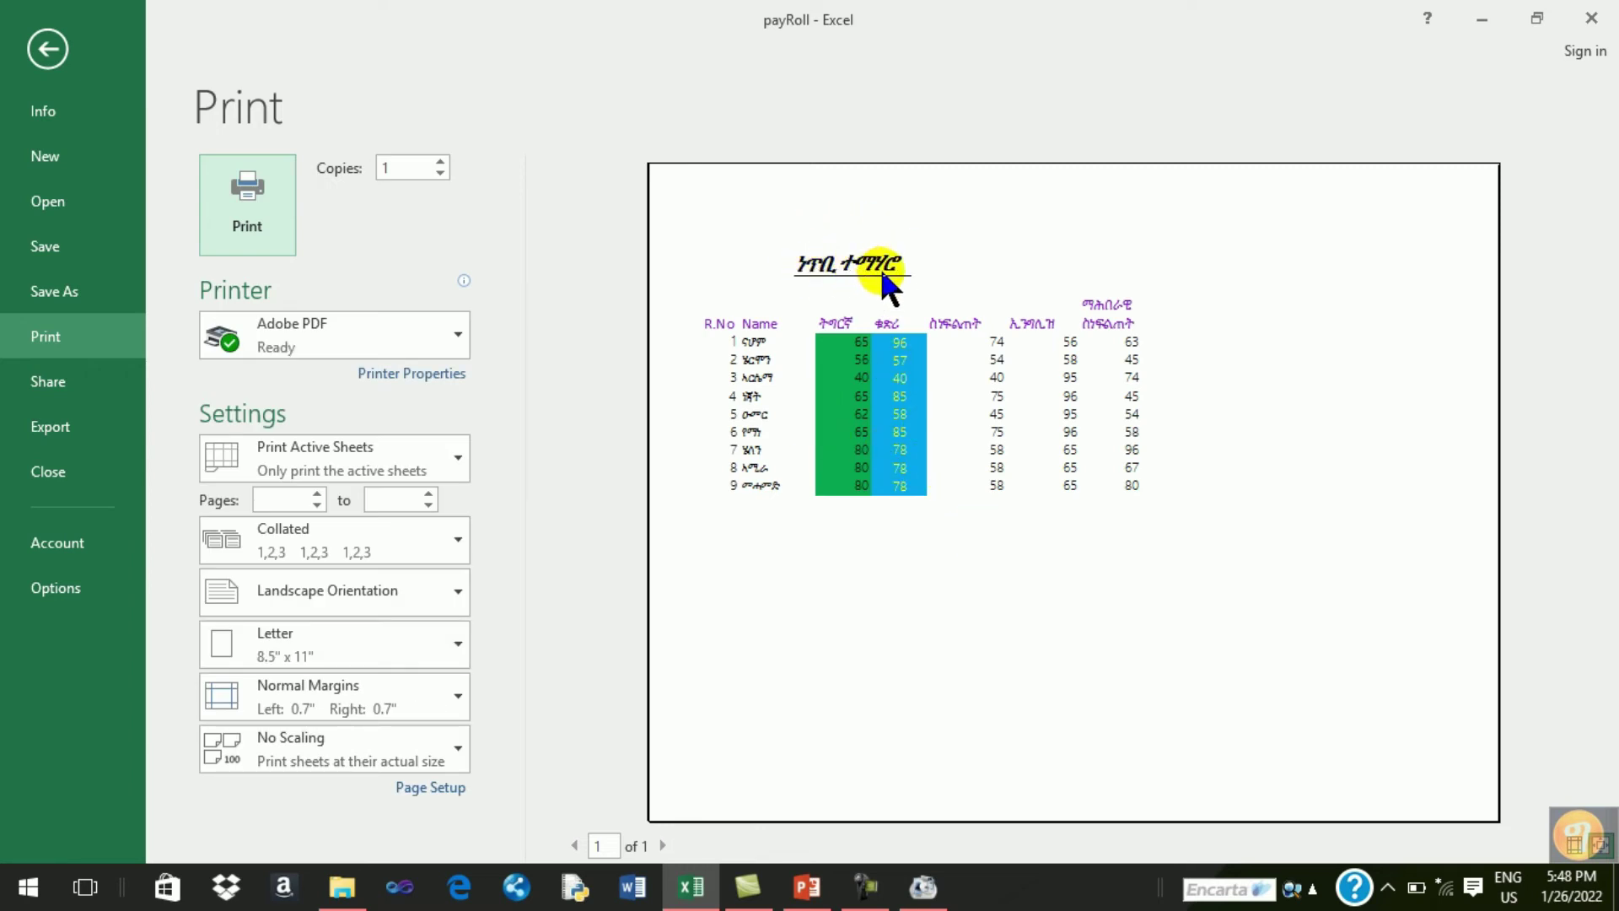
{"action": "left_click", "coordinate": [48, 48]}
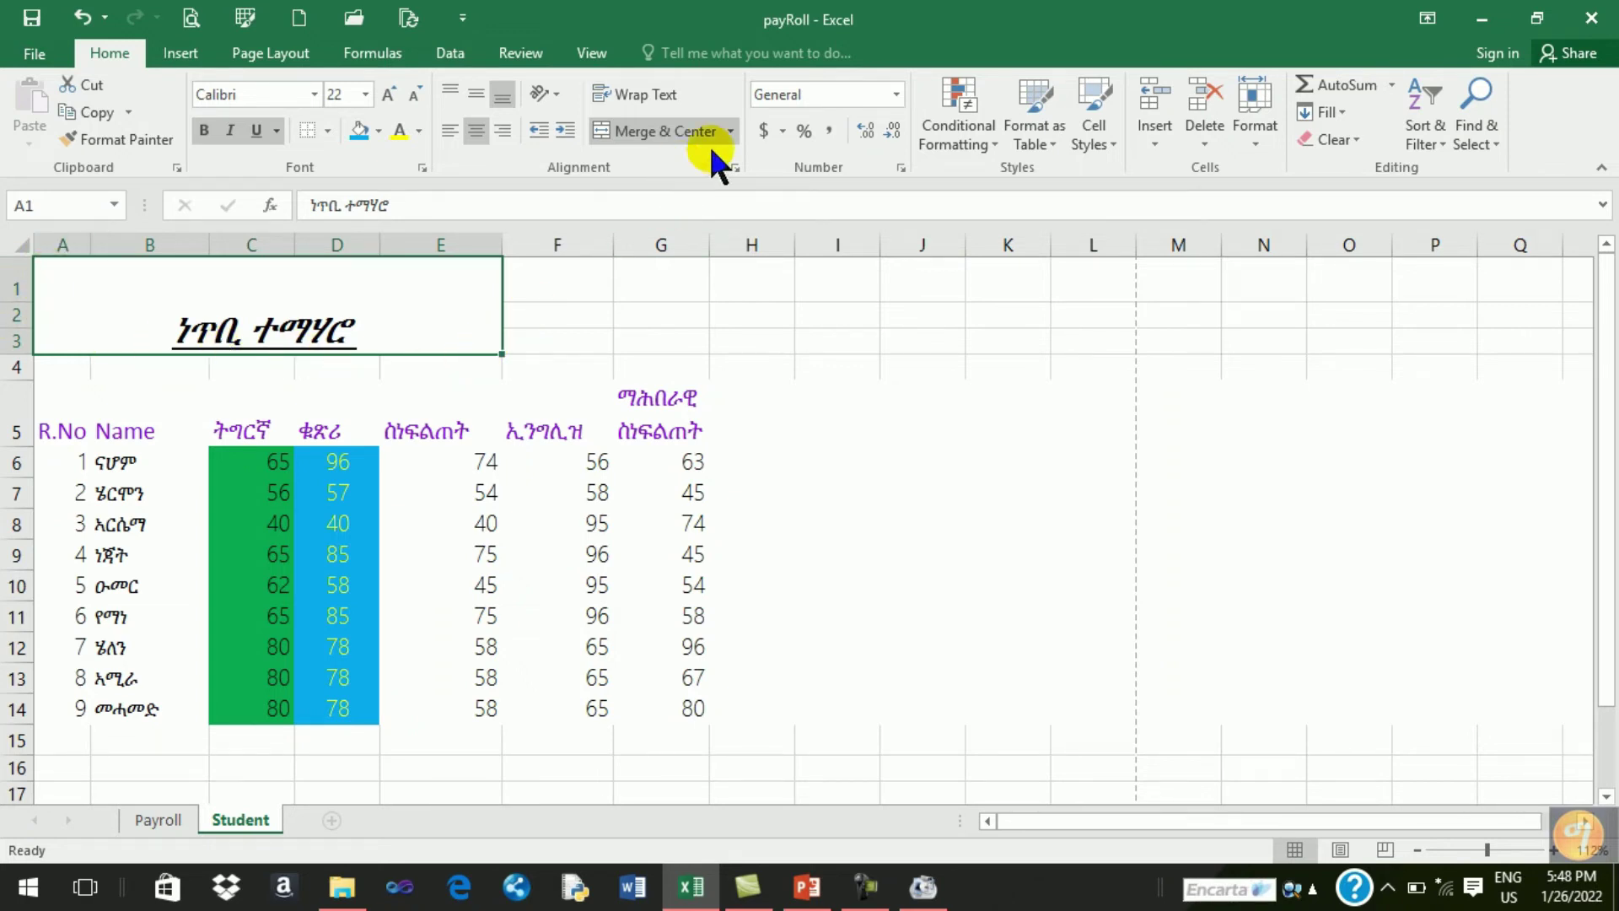
Step: Unmerge the title cells A1:E3 and check the full title text stored in A1
{"action": "left_click", "coordinate": [730, 131]}
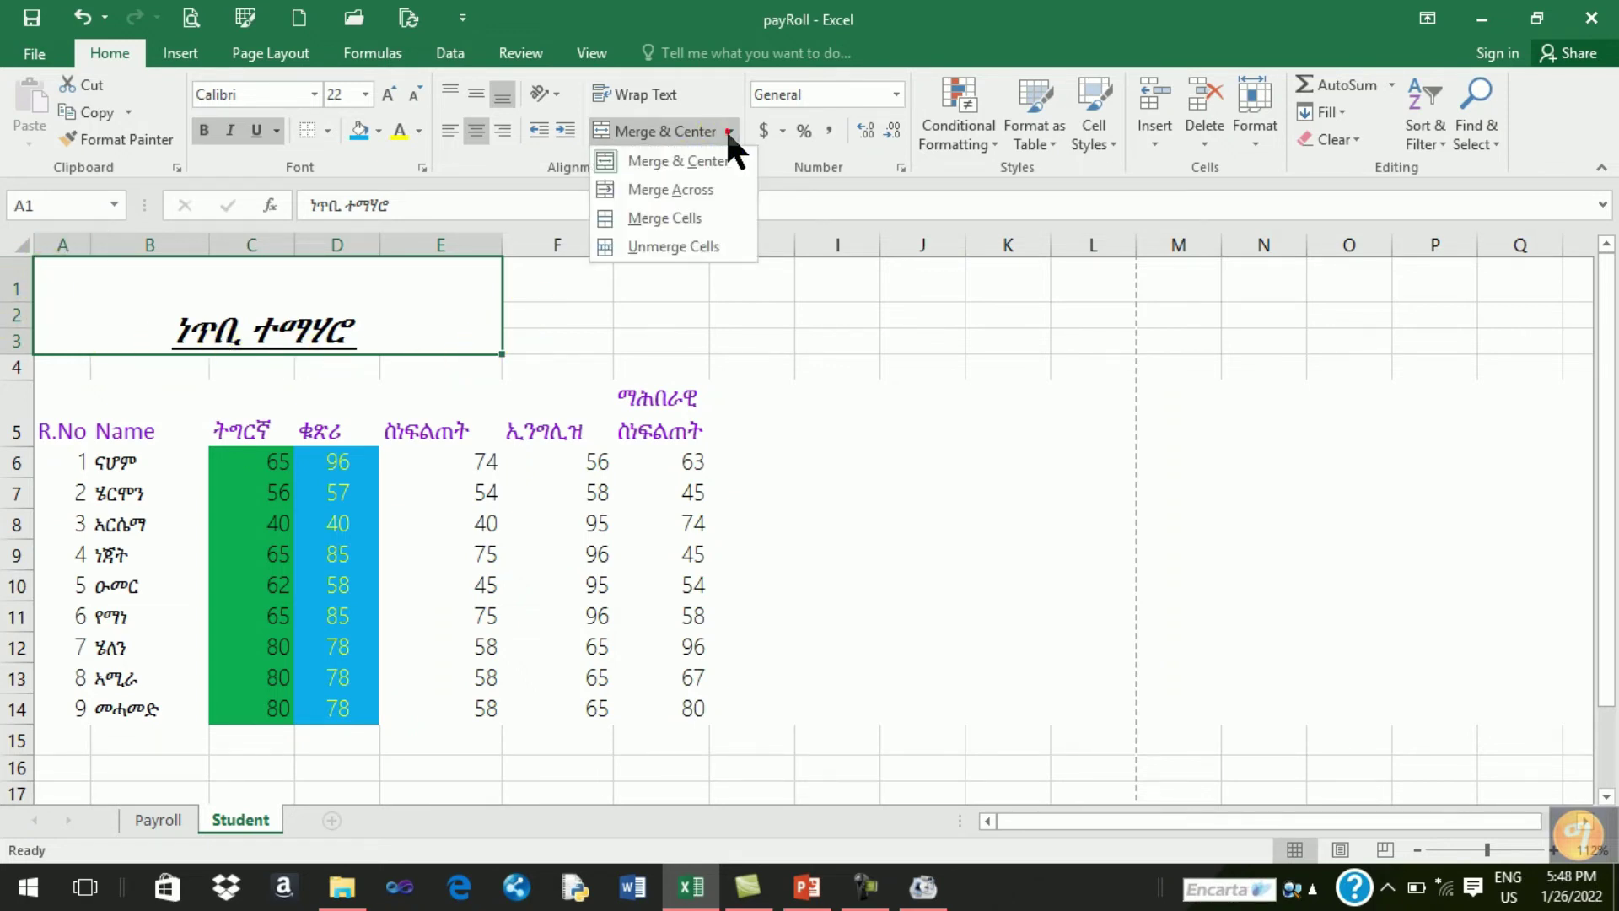
{"action": "left_click", "coordinate": [700, 246]}
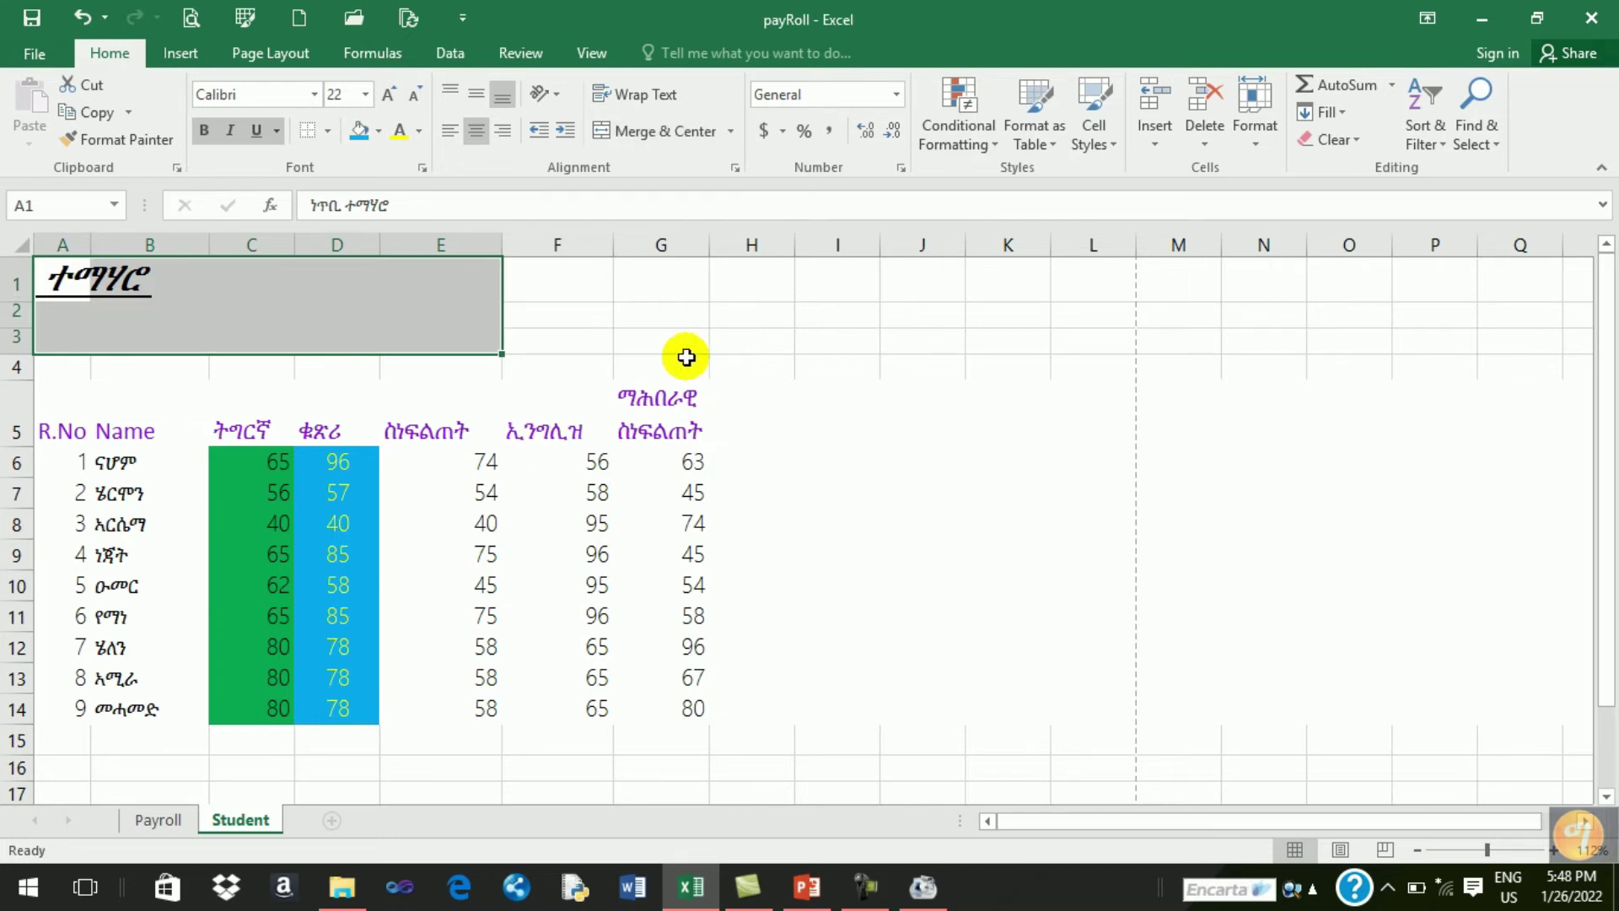
{"action": "left_click", "coordinate": [74, 278]}
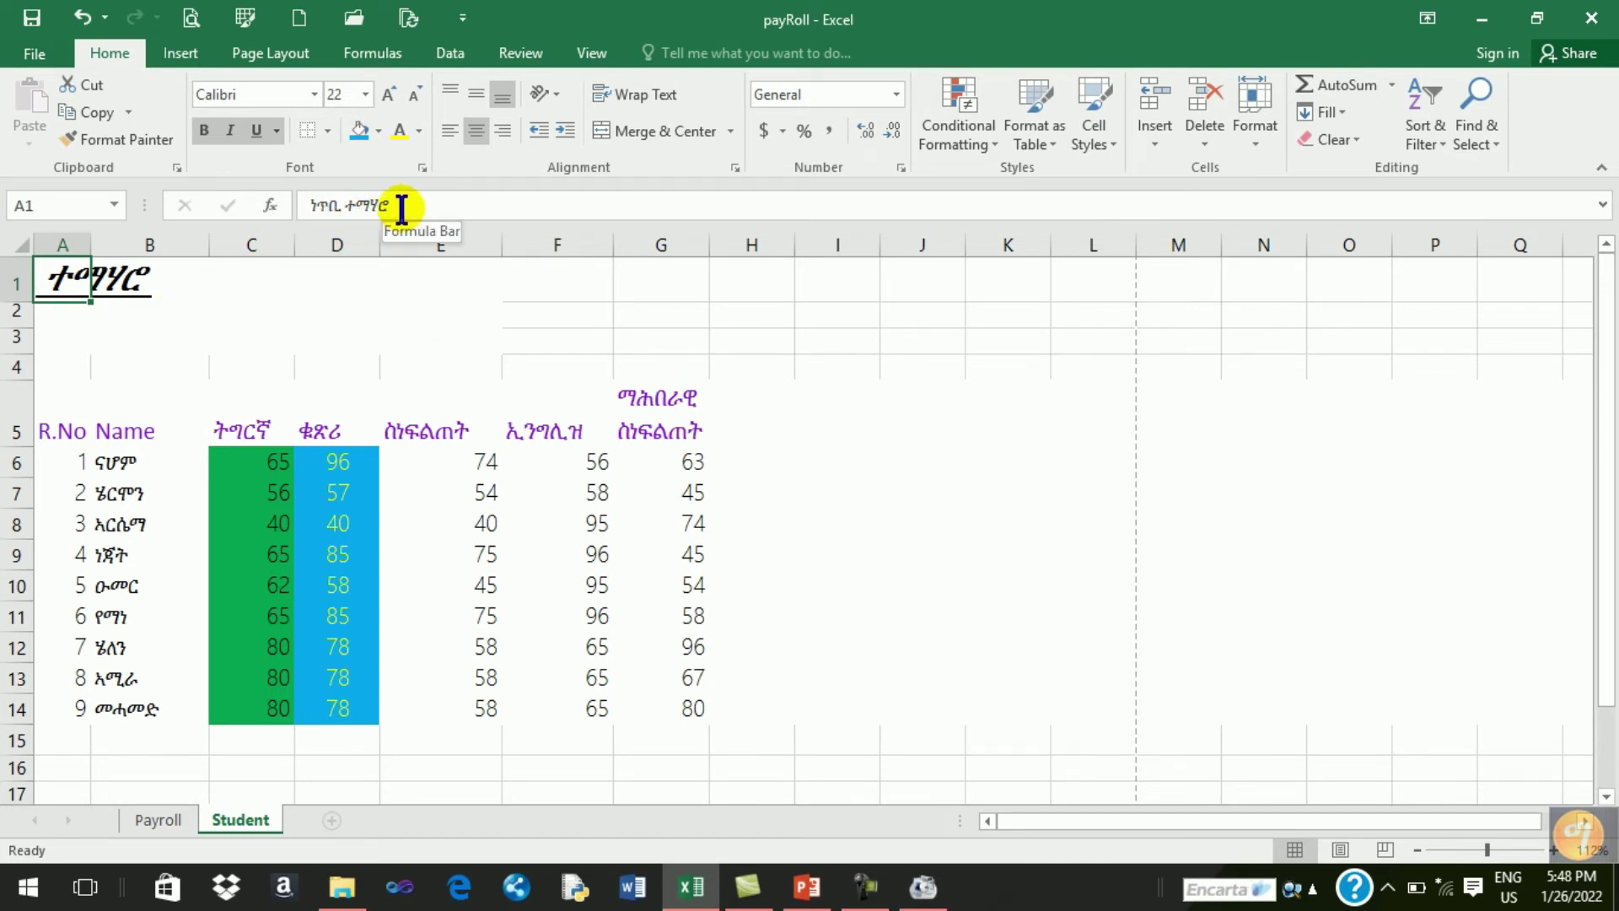
{"action": "left_click_drag", "start_coordinate": [402, 208], "coordinate": [319, 211]}
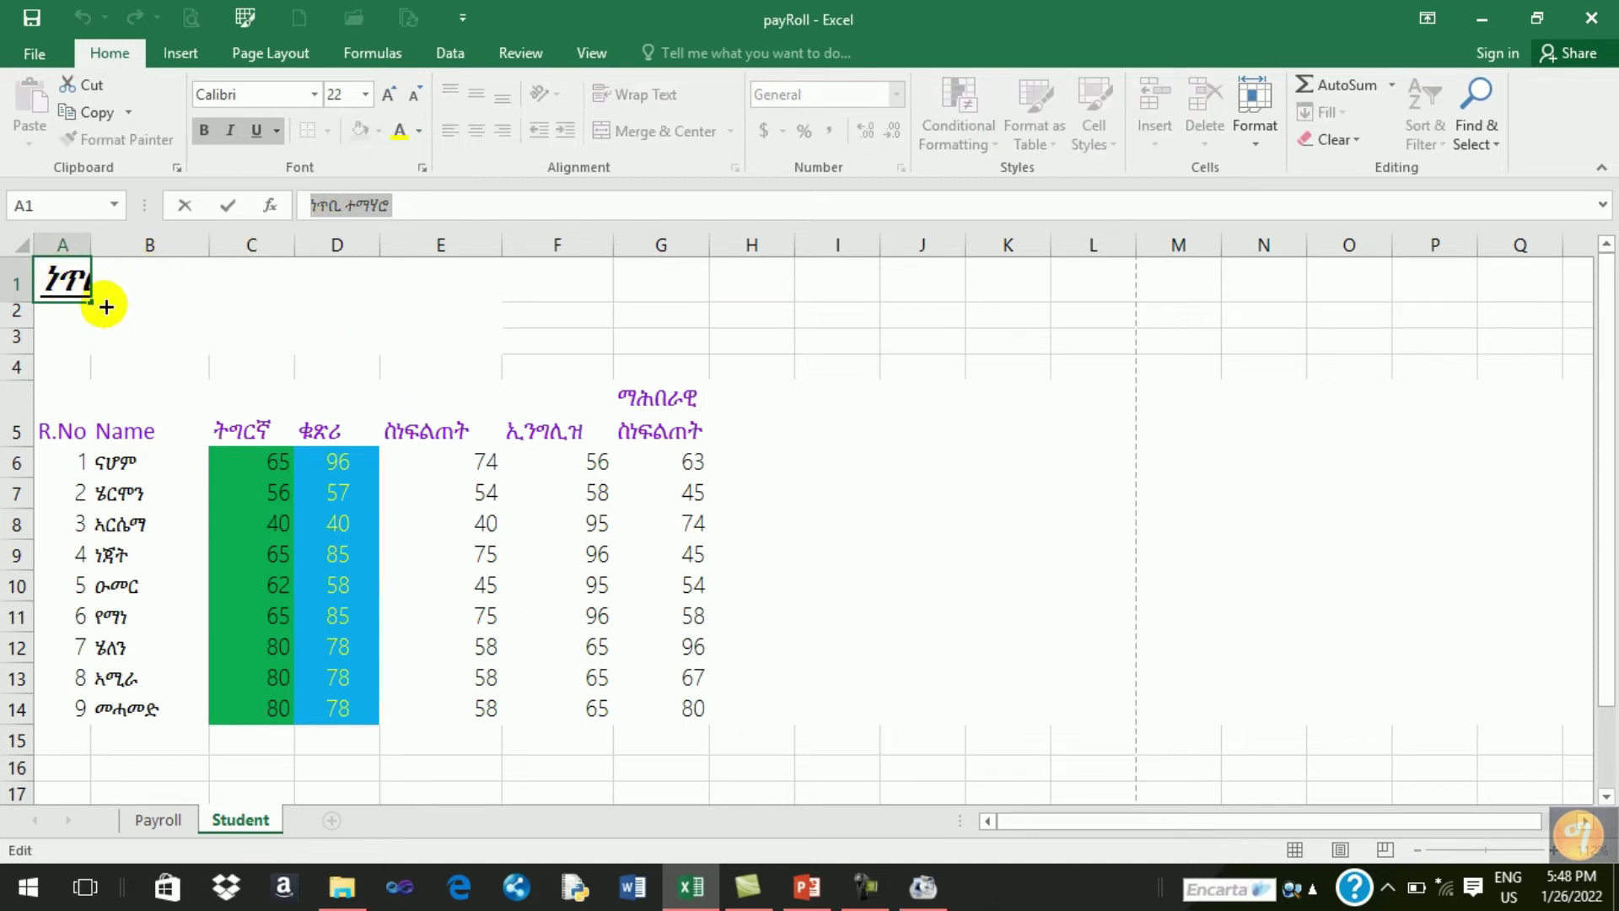
{"action": "left_click", "coordinate": [132, 322]}
{"action": "left_click", "coordinate": [55, 274]}
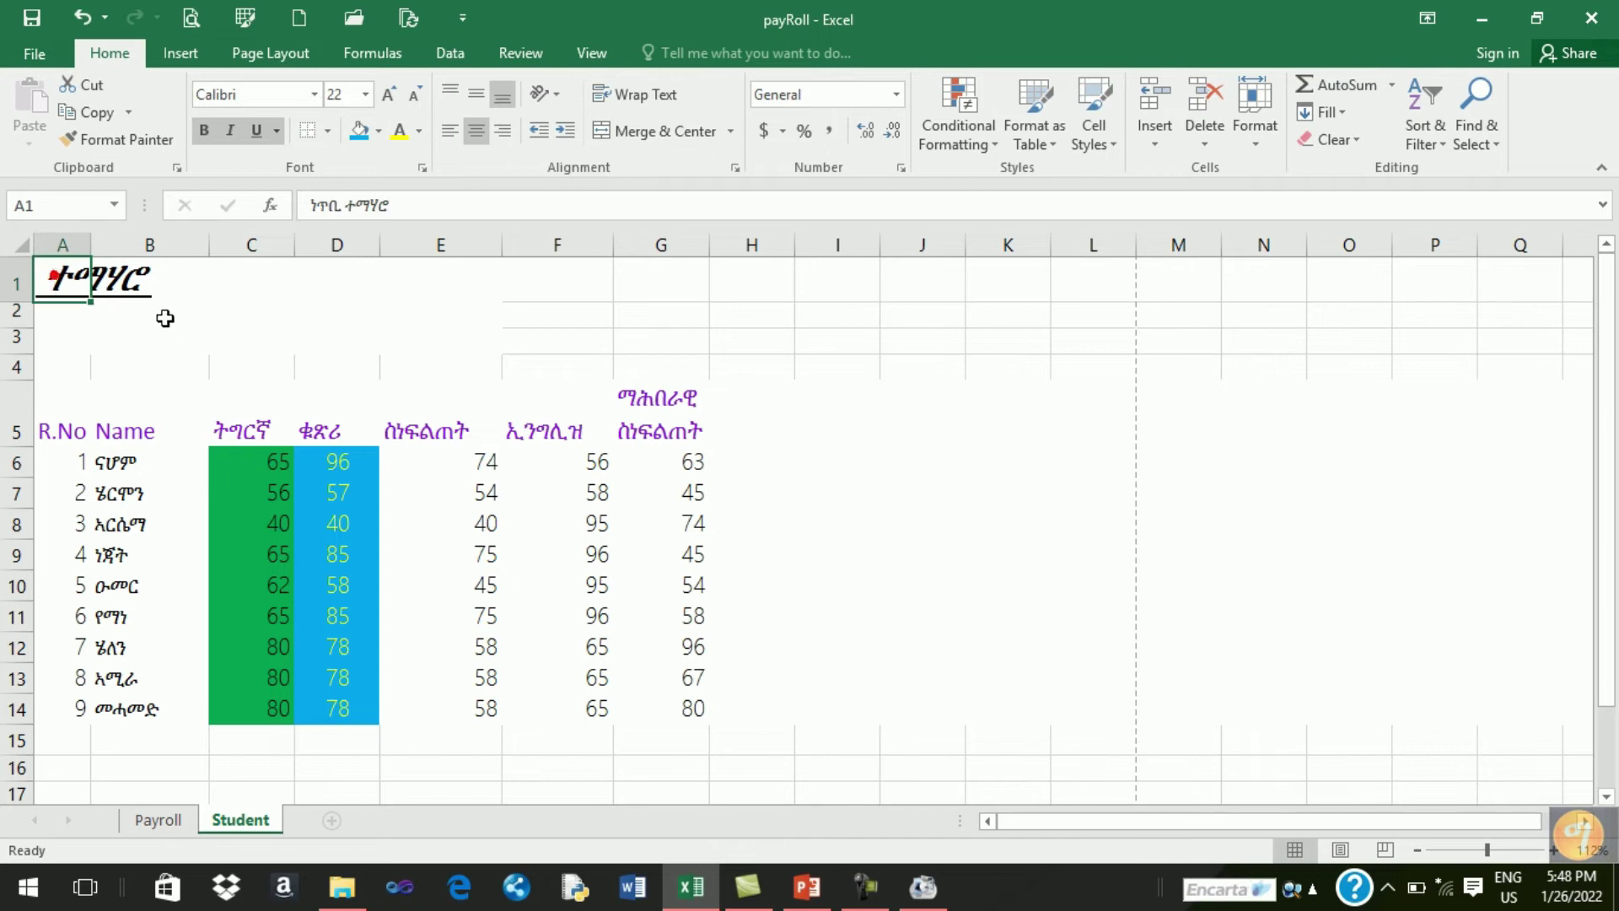
Step: Try Merge Across, Merge Cells and Merge & Center on the single title cell A1
{"action": "left_click", "coordinate": [728, 131]}
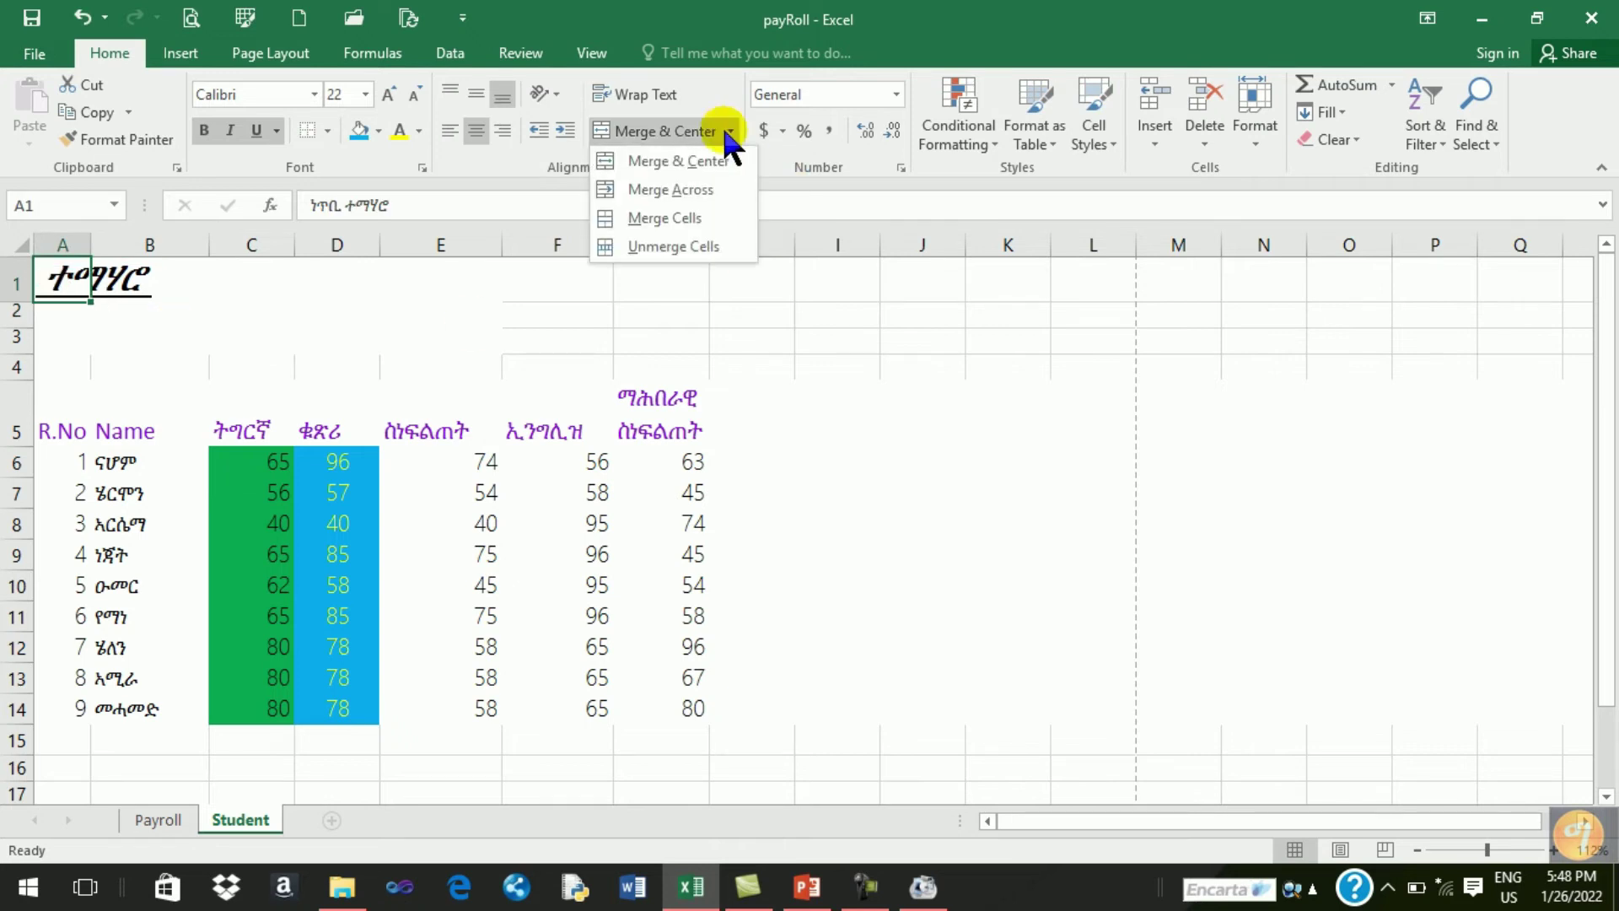
{"action": "left_click", "coordinate": [716, 188]}
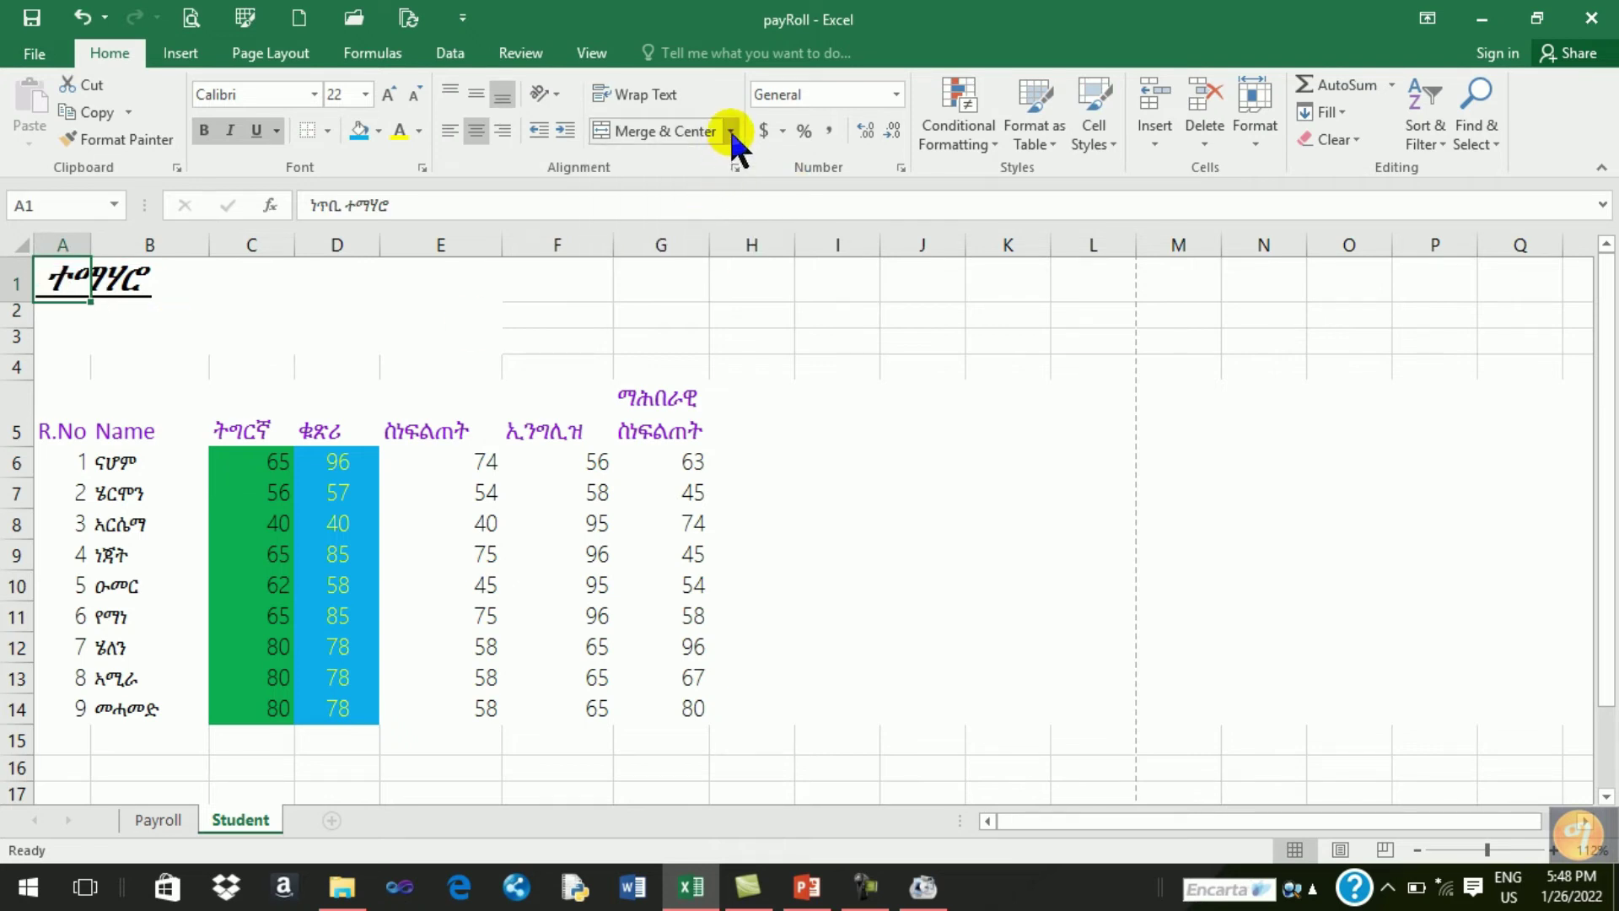
{"action": "left_click", "coordinate": [728, 130]}
{"action": "left_click", "coordinate": [708, 217]}
{"action": "left_click", "coordinate": [723, 132]}
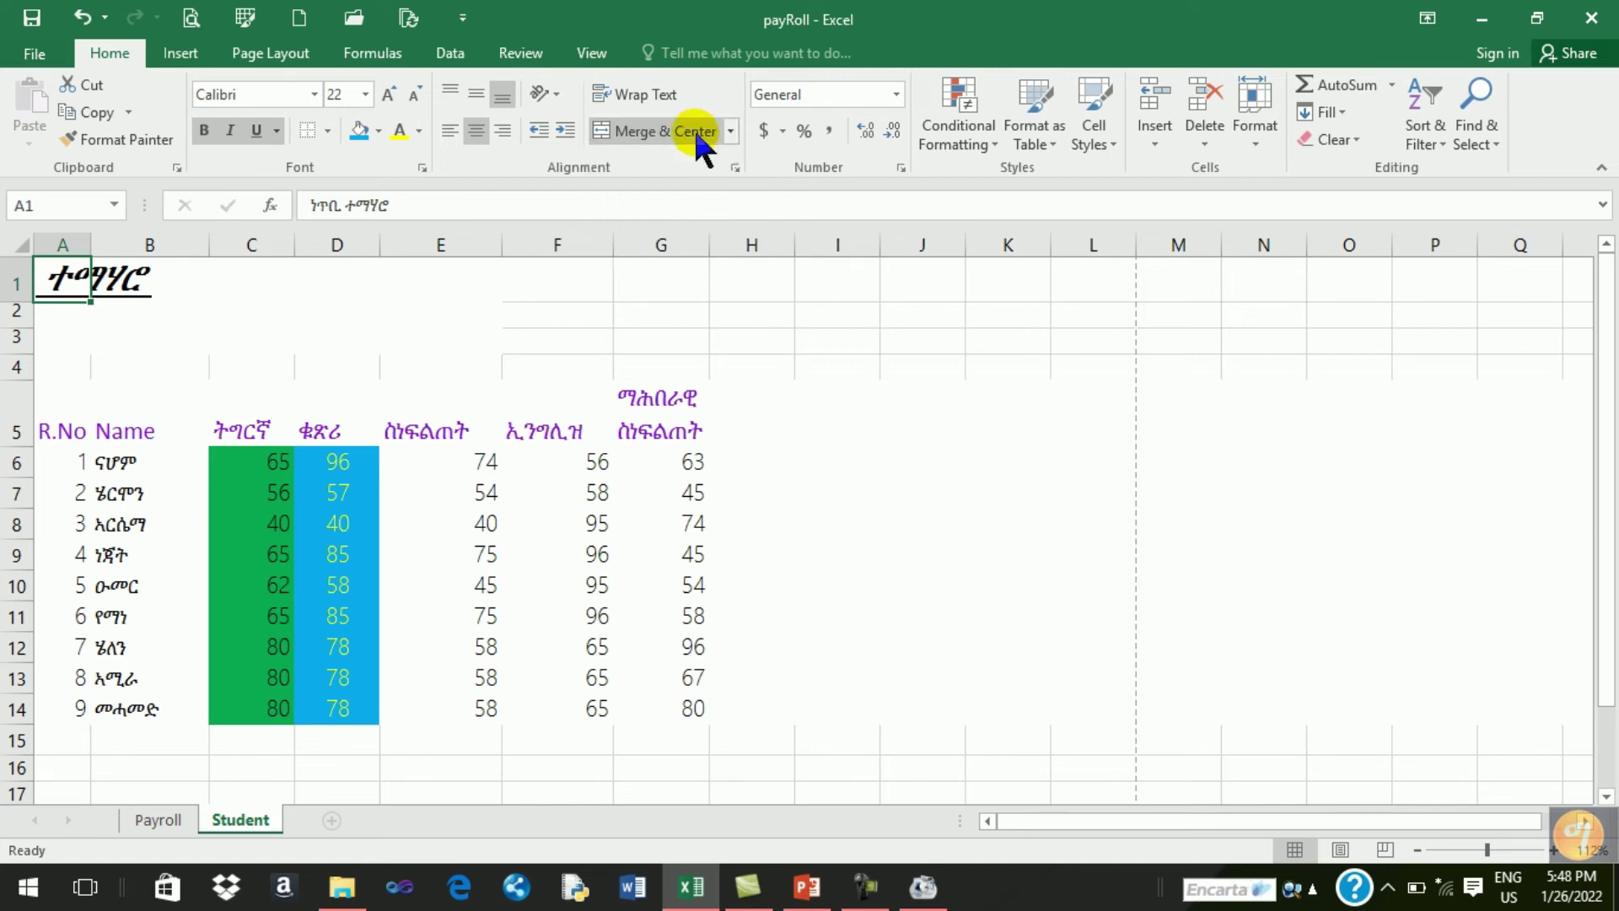
{"action": "left_click", "coordinate": [696, 134]}
{"action": "left_click", "coordinate": [97, 322]}
{"action": "left_click", "coordinate": [70, 270]}
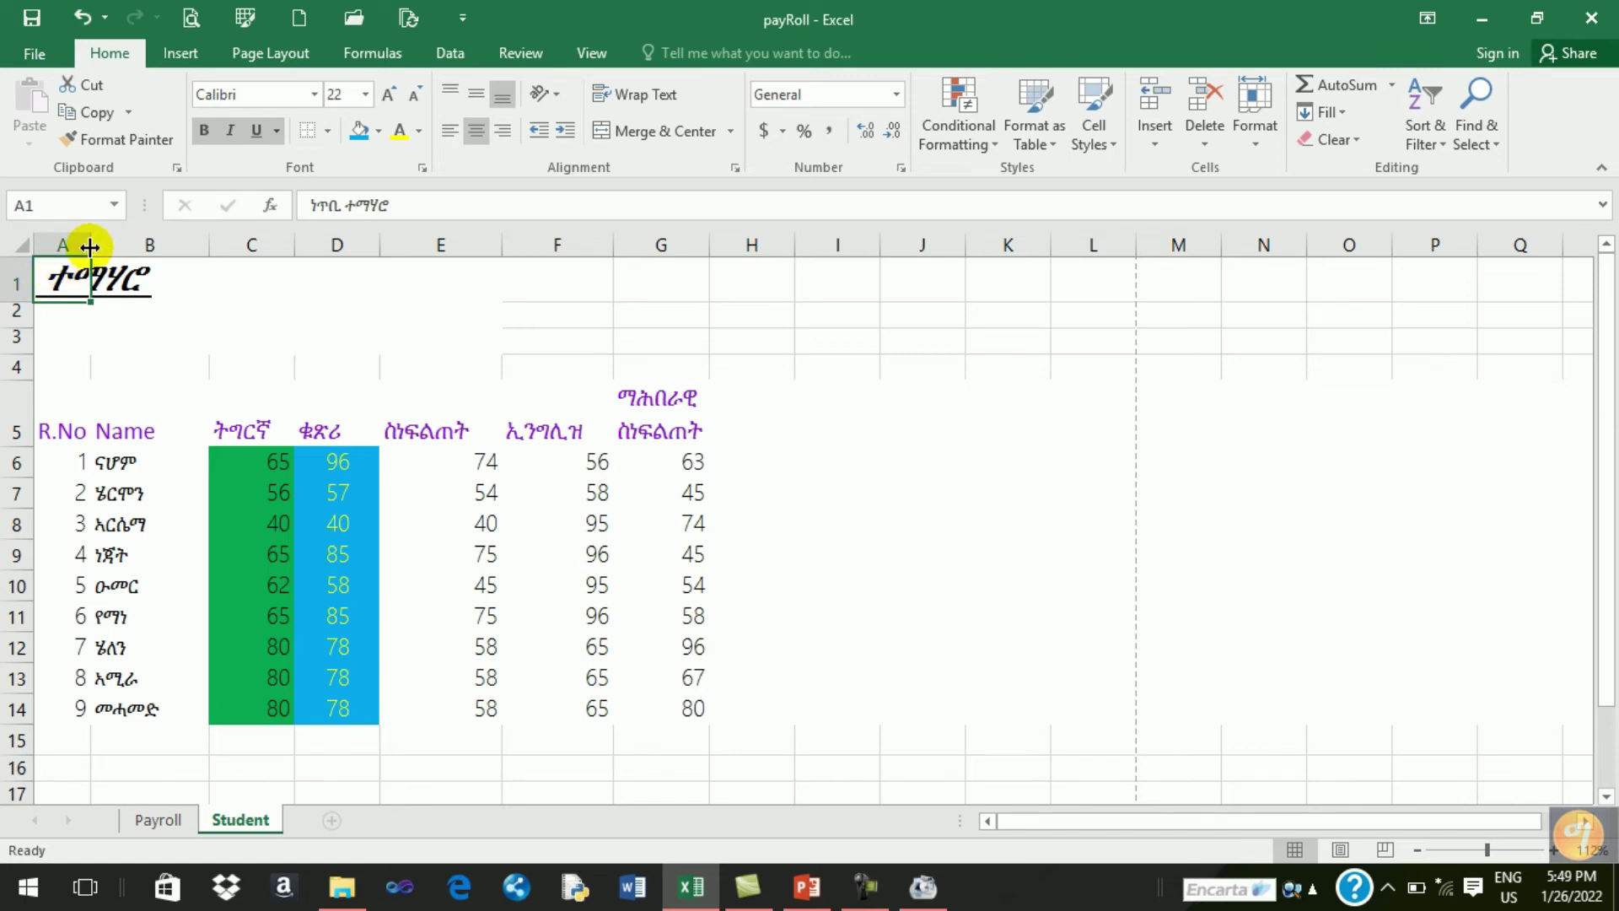
Step: Autofit column A to the title's width and narrow the column again
{"action": "double_click", "coordinate": [90, 246]}
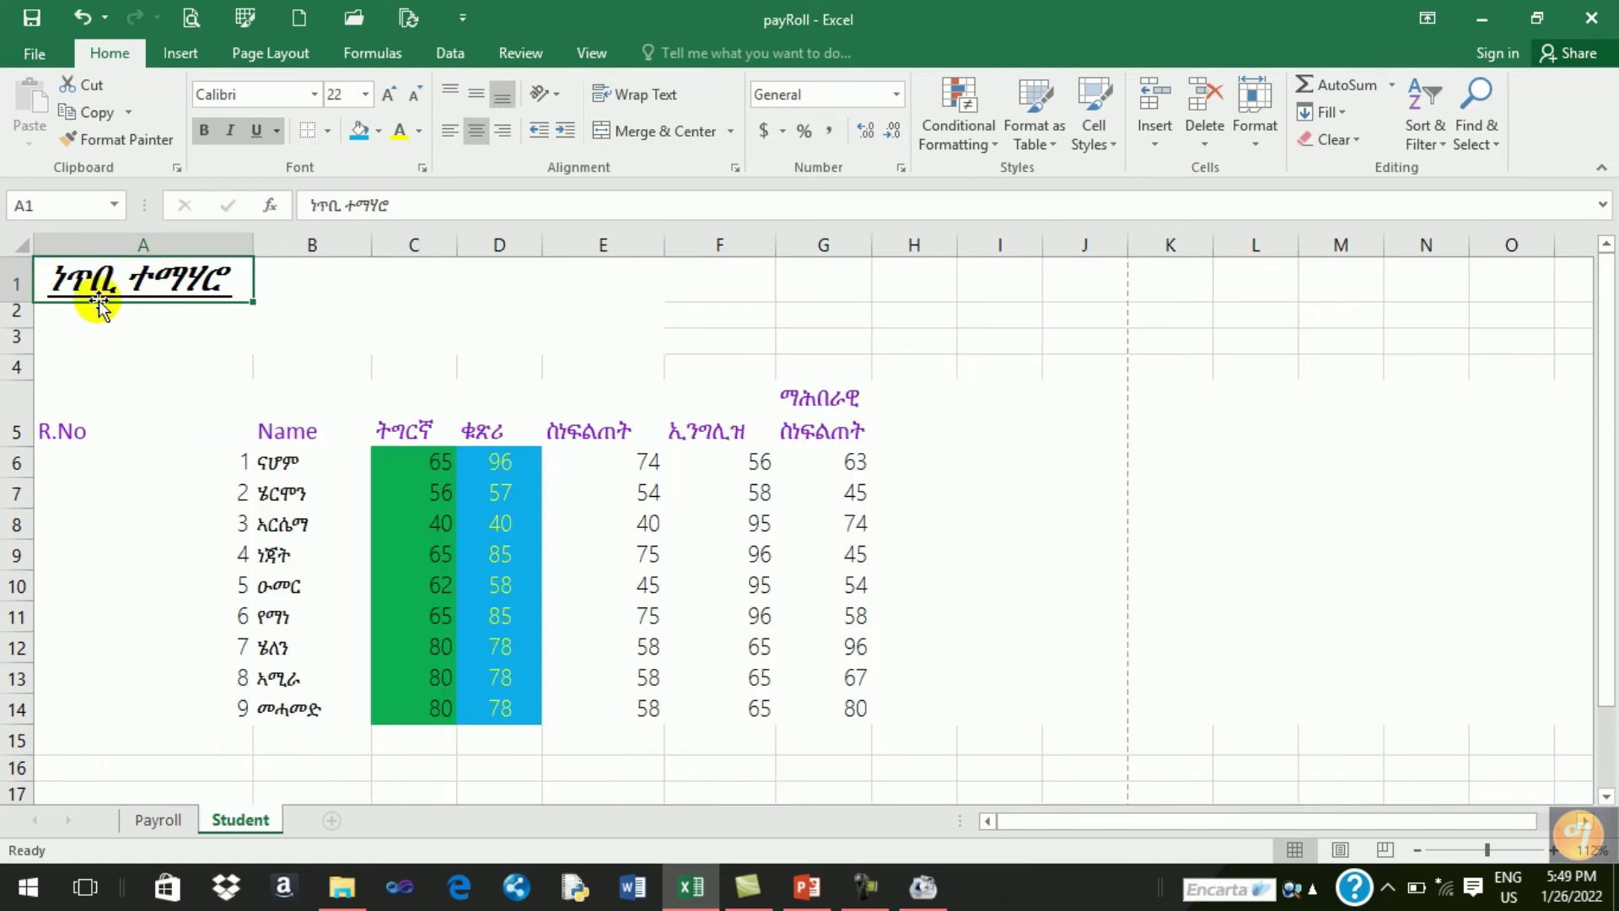
{"action": "left_click_drag", "start_coordinate": [250, 245], "coordinate": [113, 279]}
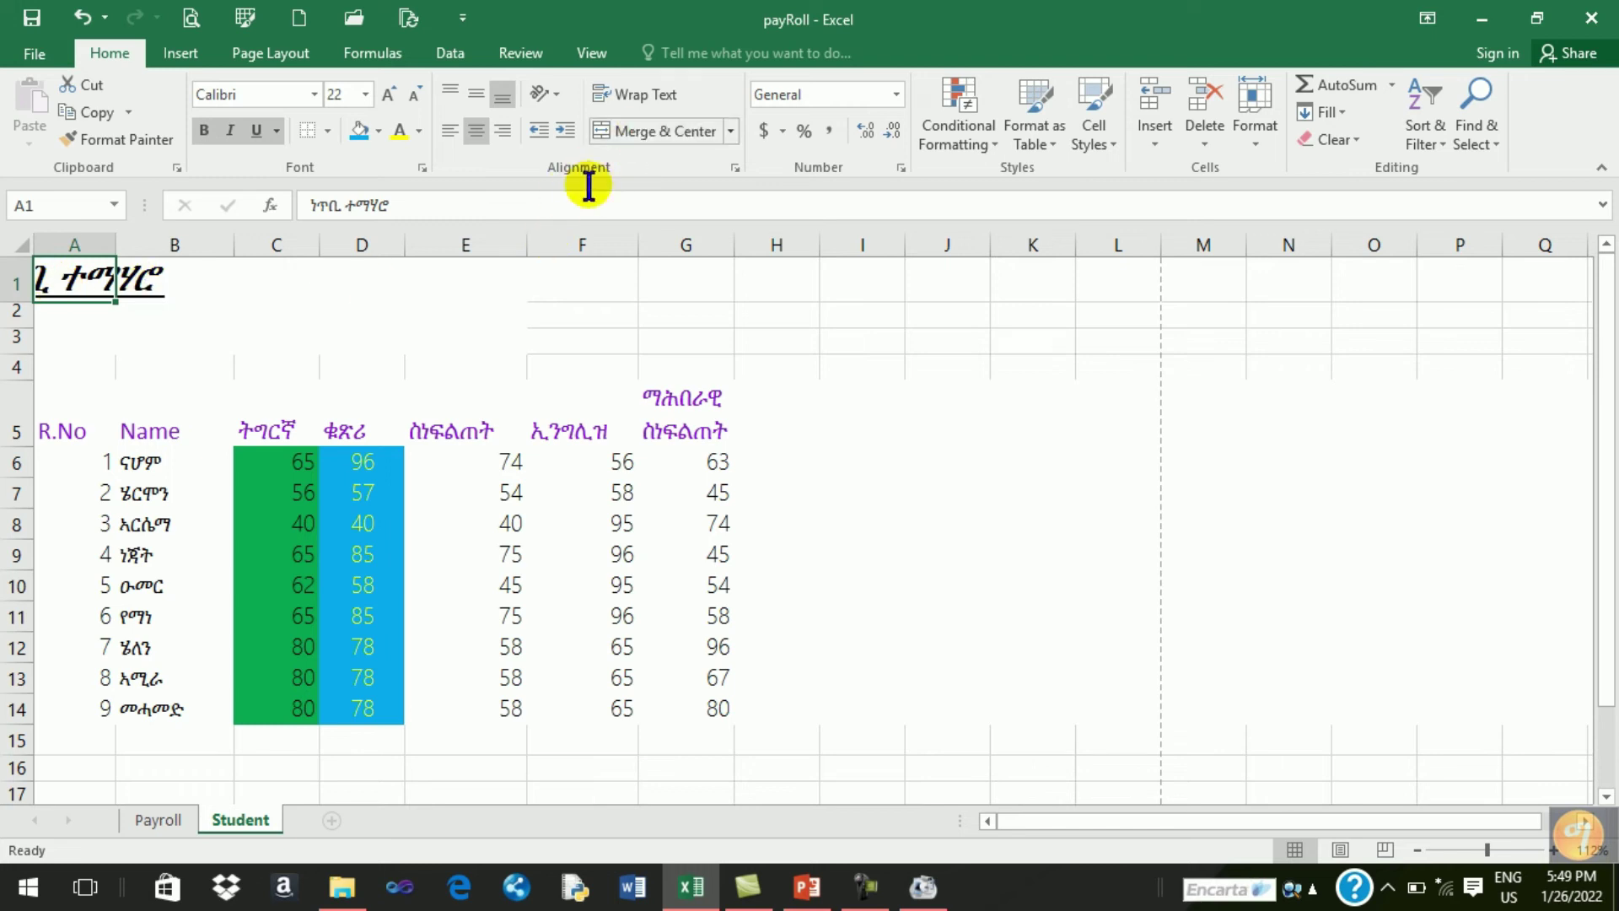
{"action": "left_click", "coordinate": [80, 365]}
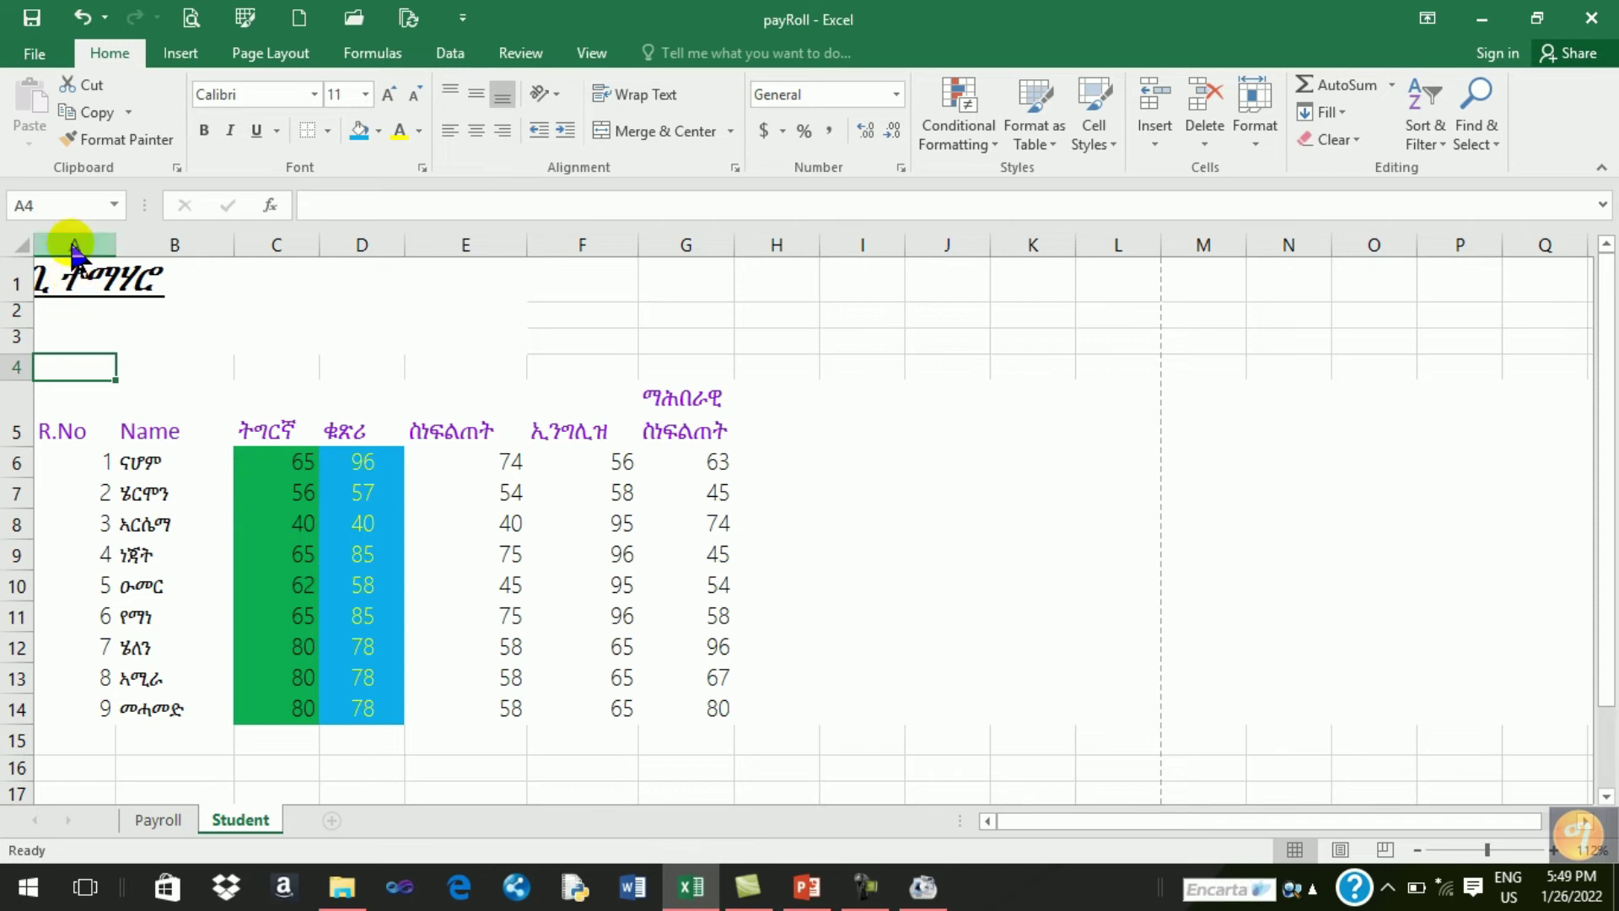
Step: Undo the column A width changes and the unmerging and merging of the title cells
{"action": "left_click", "coordinate": [81, 17]}
{"action": "left_click", "coordinate": [82, 17]}
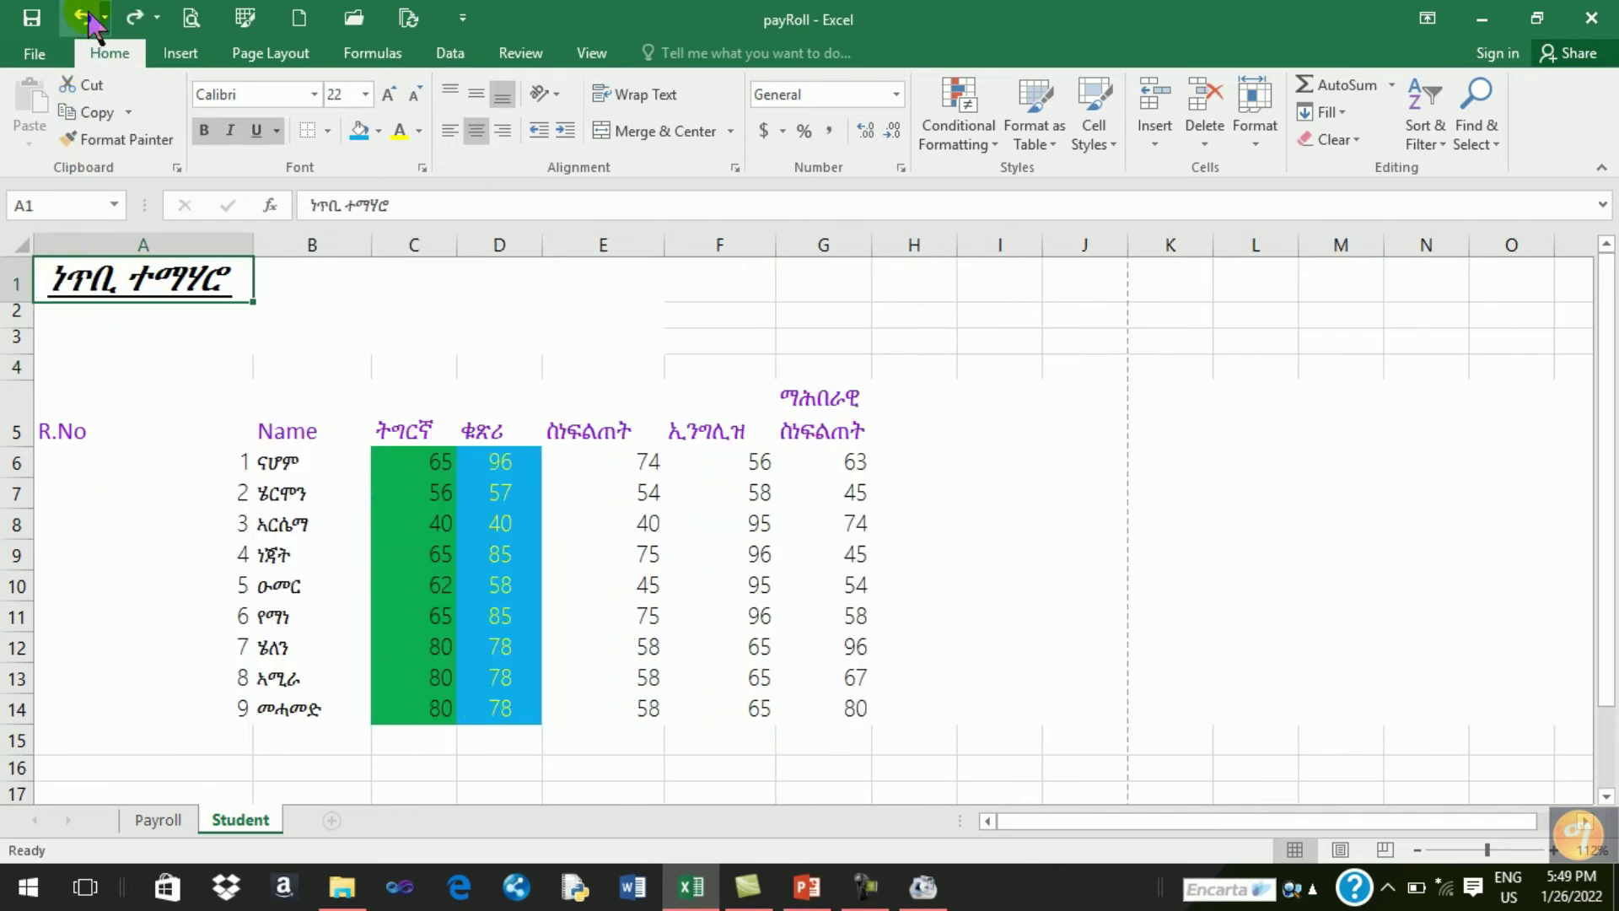
{"action": "left_click", "coordinate": [84, 16]}
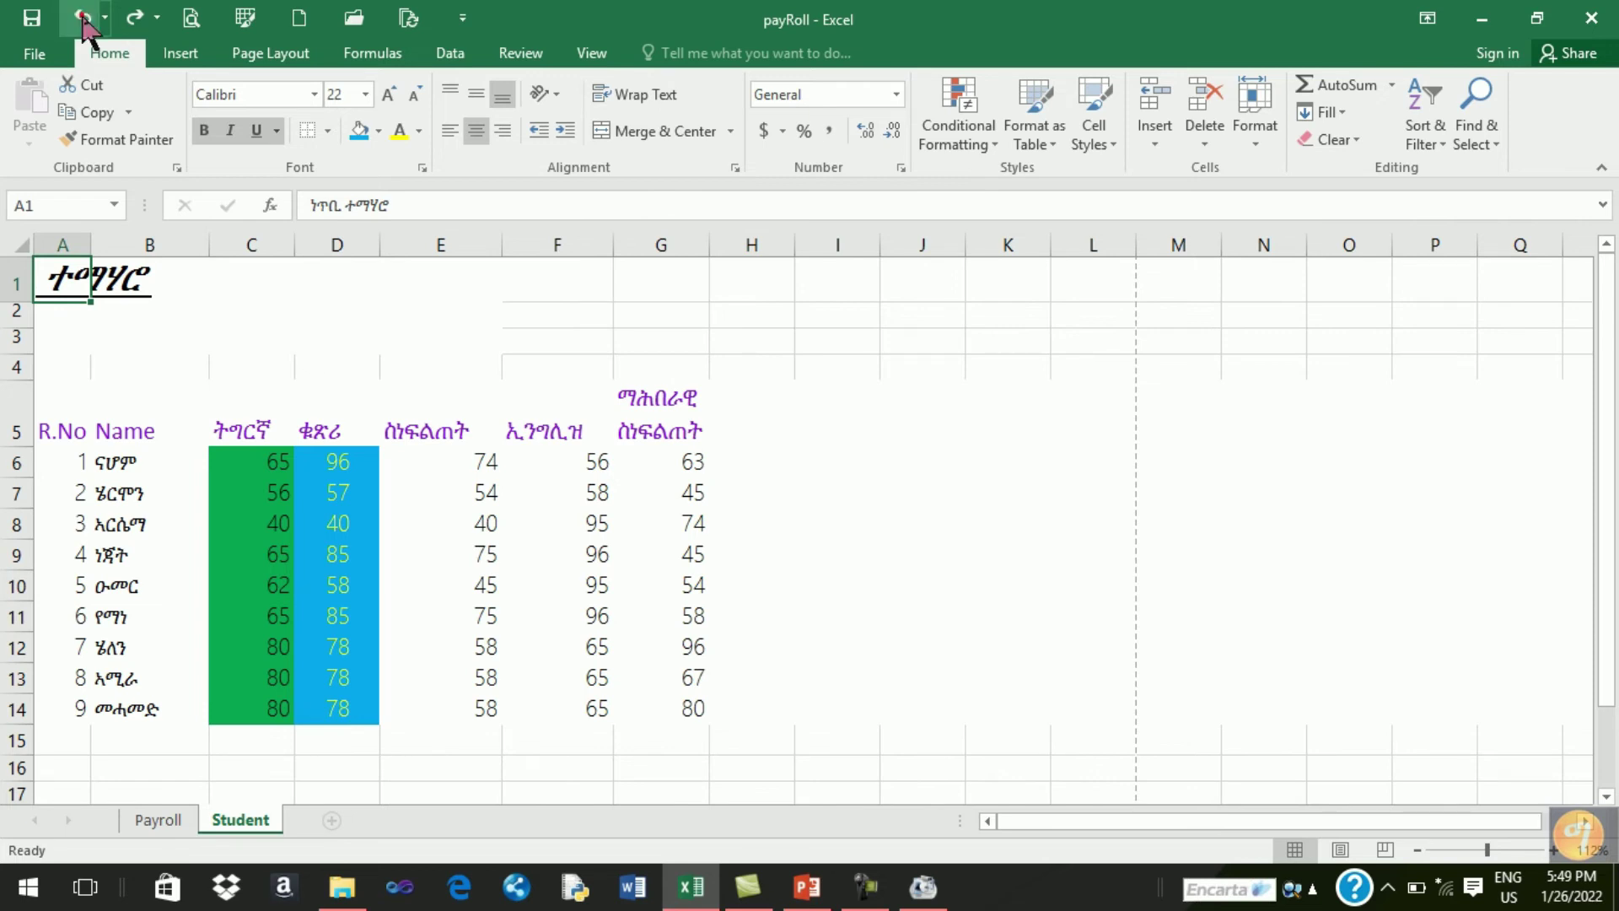
{"action": "left_click", "coordinate": [82, 19]}
{"action": "left_click", "coordinate": [119, 337]}
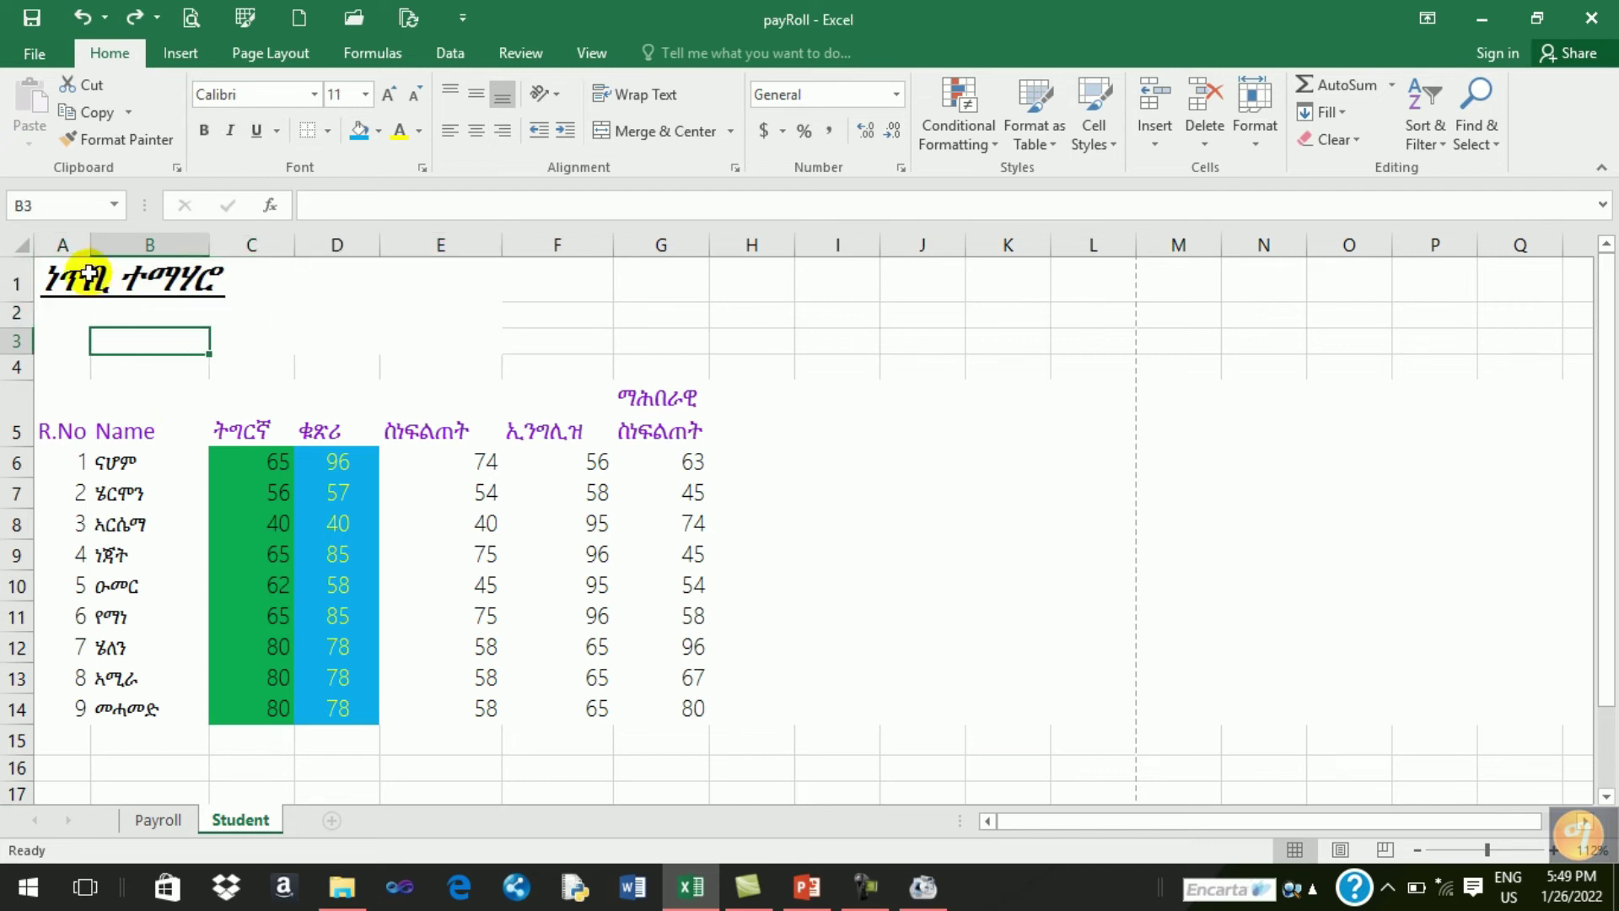
Step: Merge and center the sheet title across A1:F1
{"action": "left_click", "coordinate": [74, 279]}
{"action": "left_click_drag", "start_coordinate": [74, 271], "coordinate": [537, 262]}
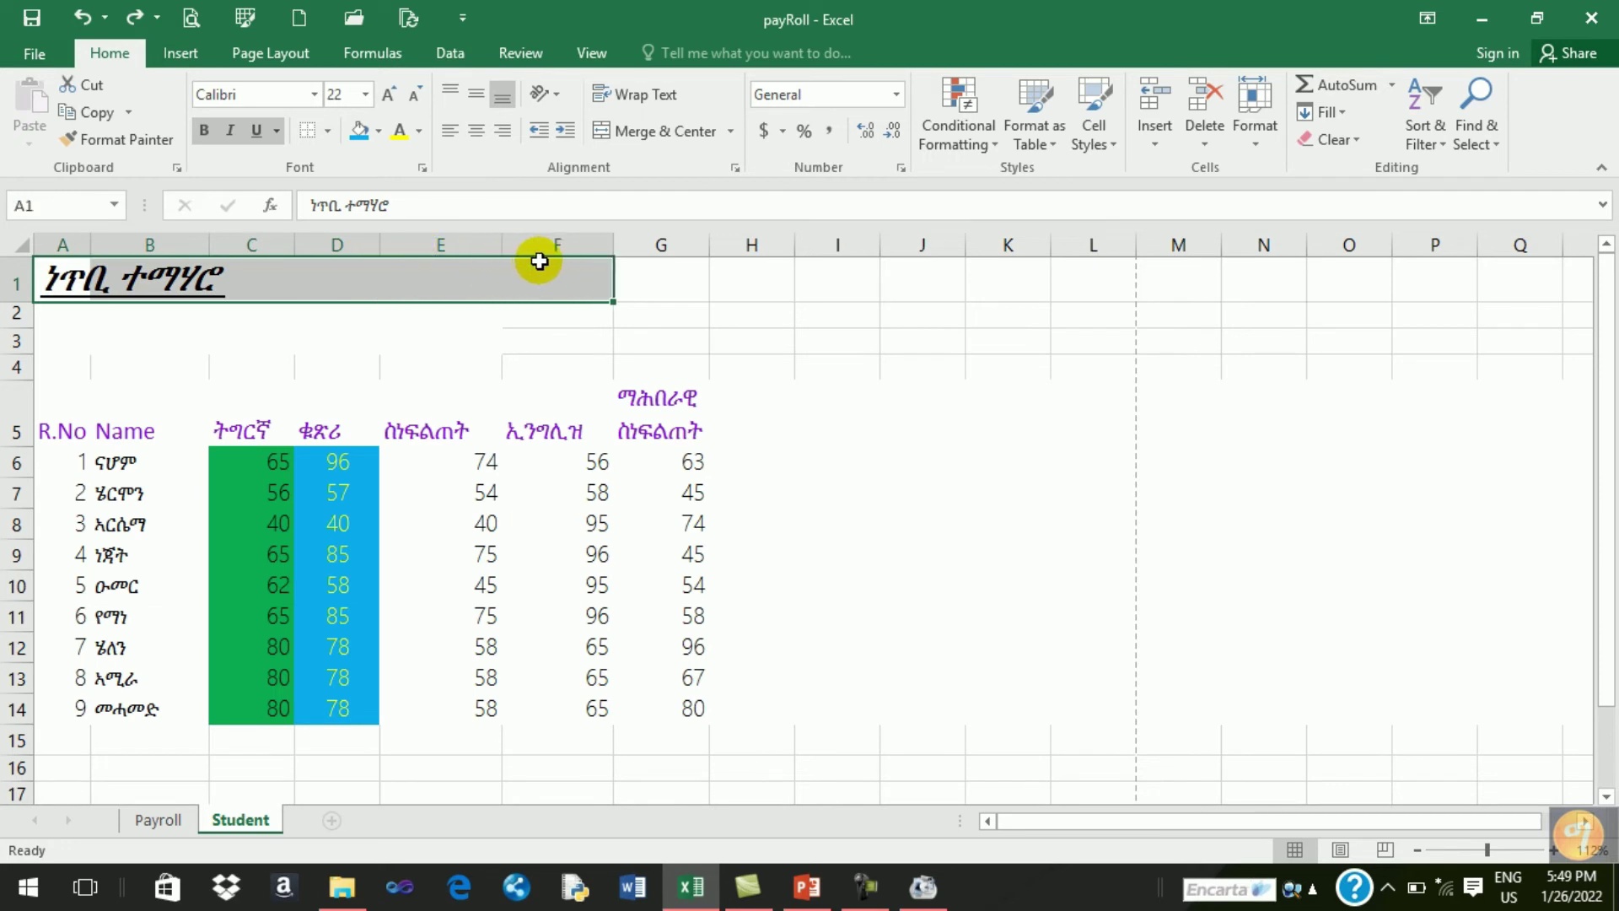
{"action": "left_click", "coordinate": [660, 128]}
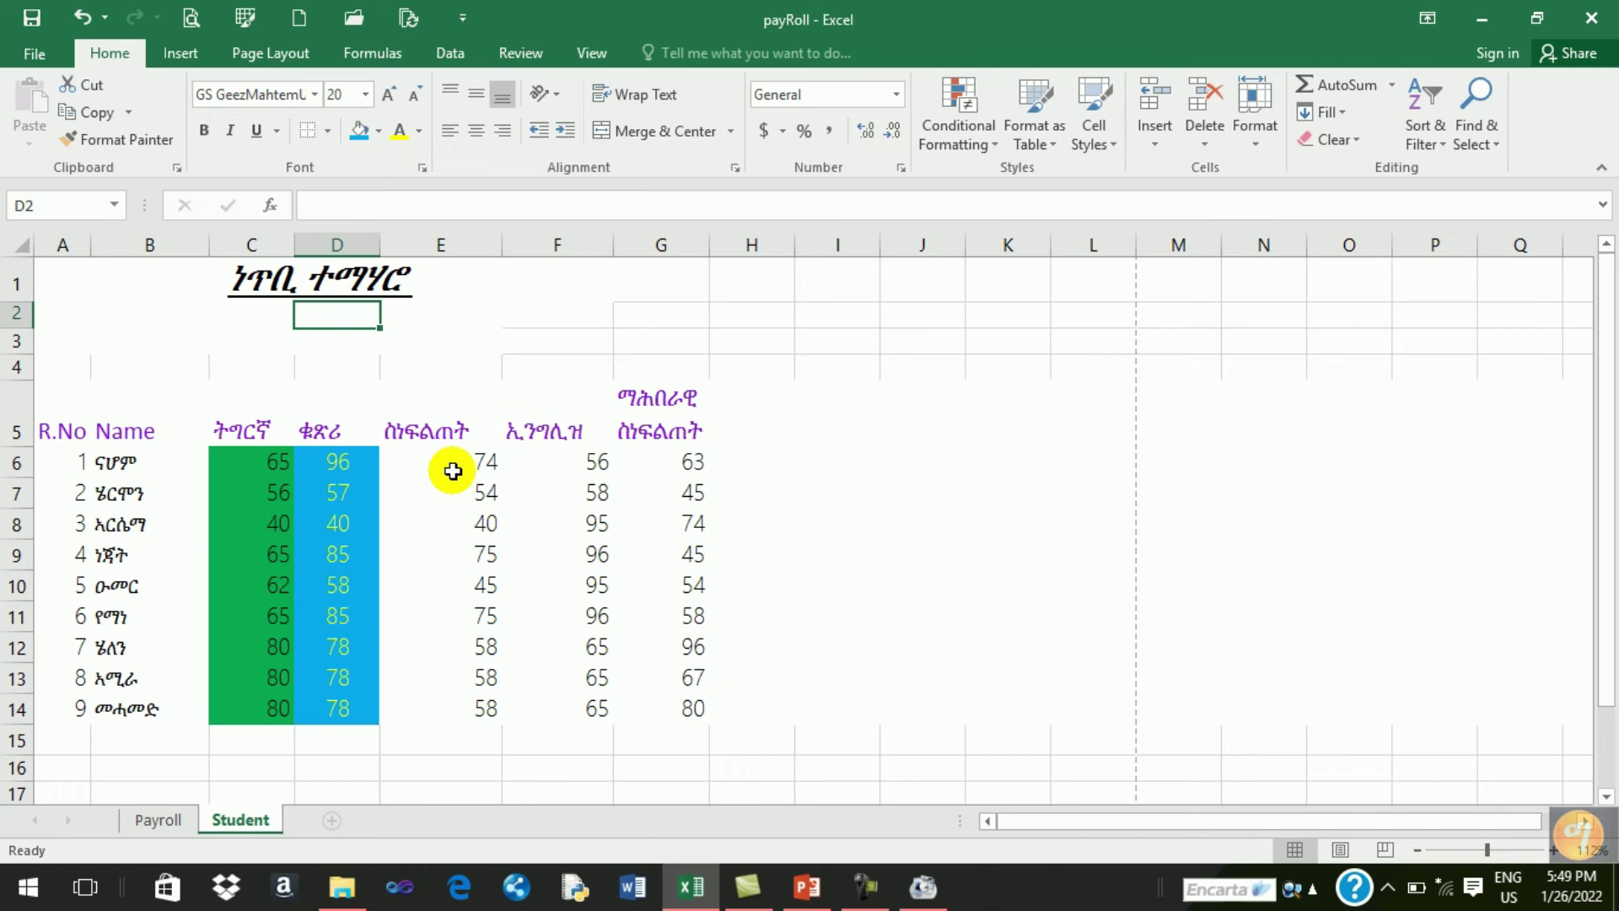
Step: Merge and center the headings in E5:F5, accepting the loss of the second heading, and undo the merge
{"action": "left_click_drag", "start_coordinate": [405, 431], "coordinate": [553, 429]}
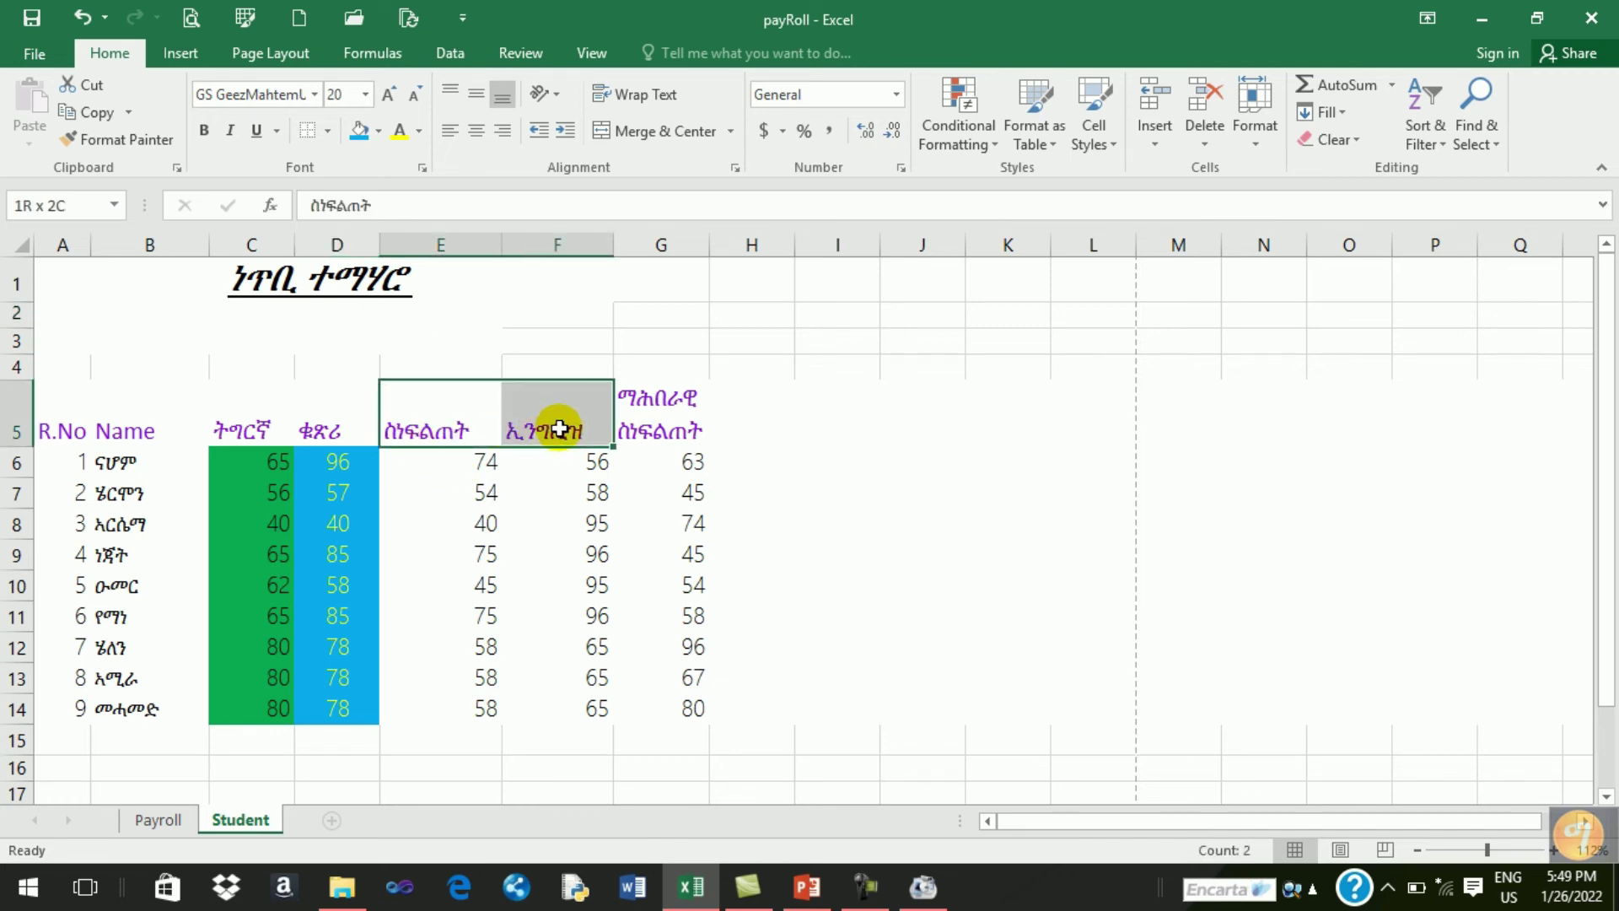
{"action": "left_click", "coordinate": [695, 133]}
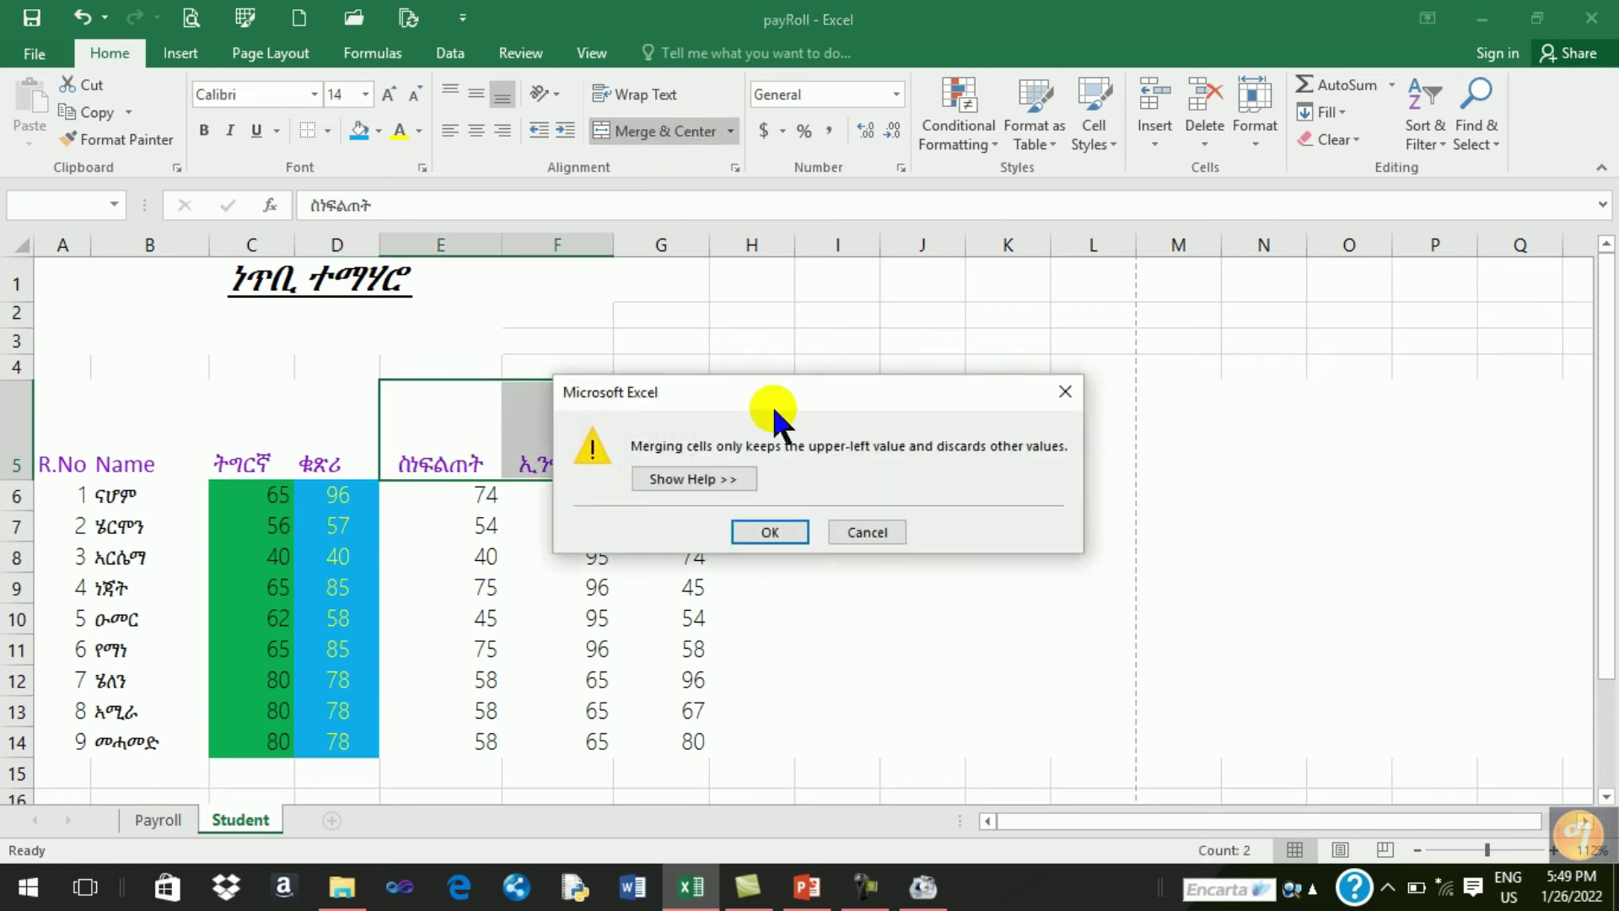
{"action": "left_click", "coordinate": [769, 531]}
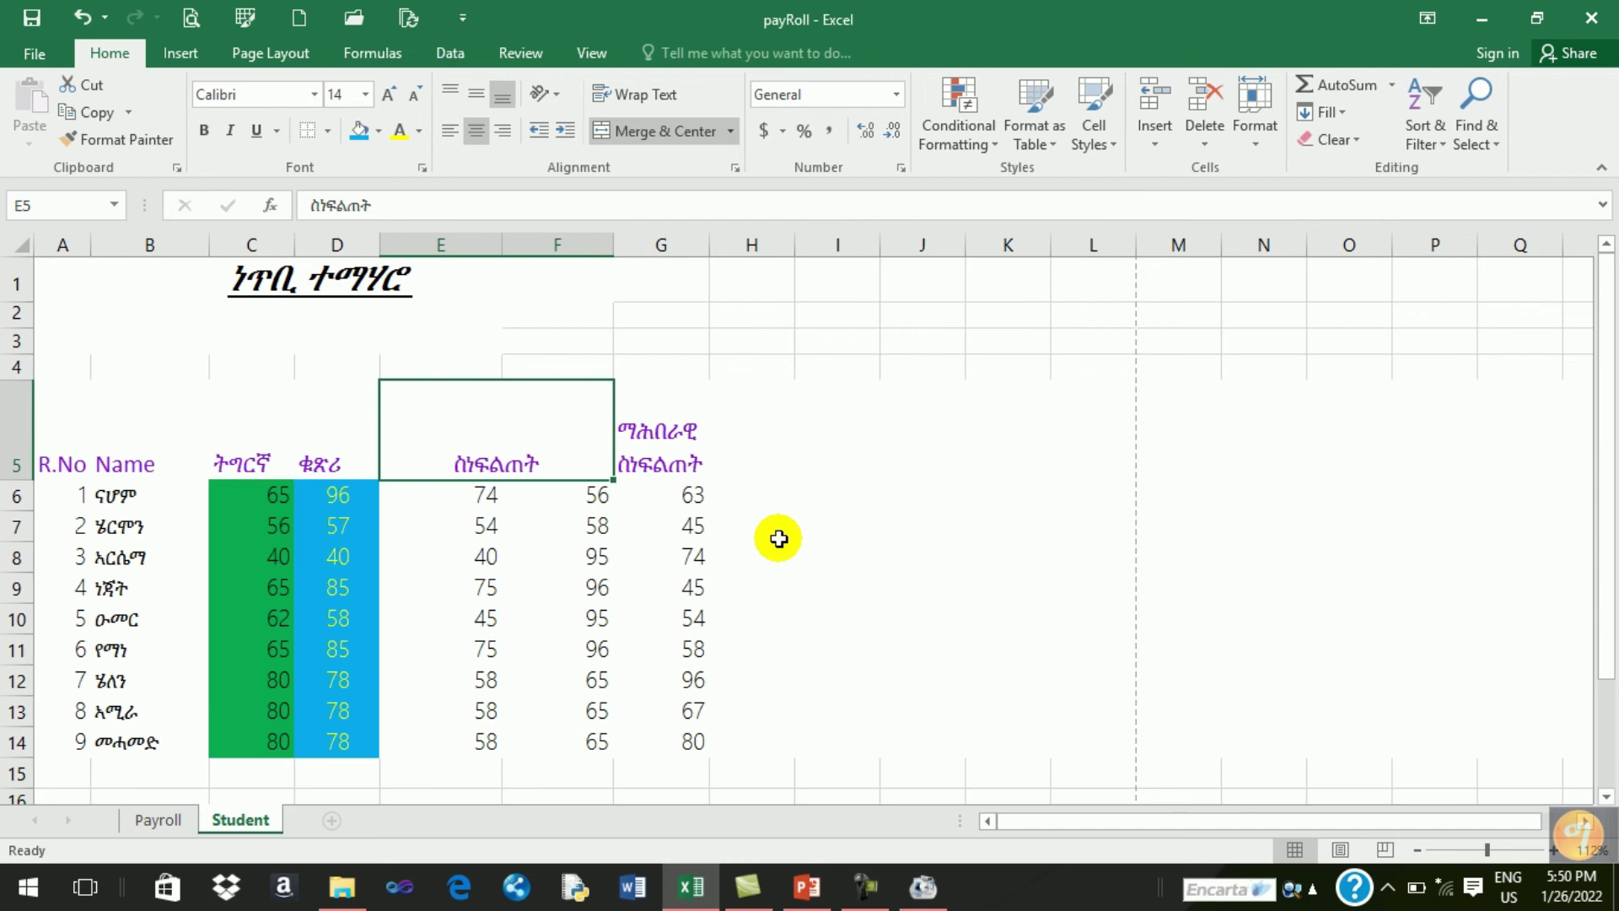
{"action": "left_click", "coordinate": [83, 17]}
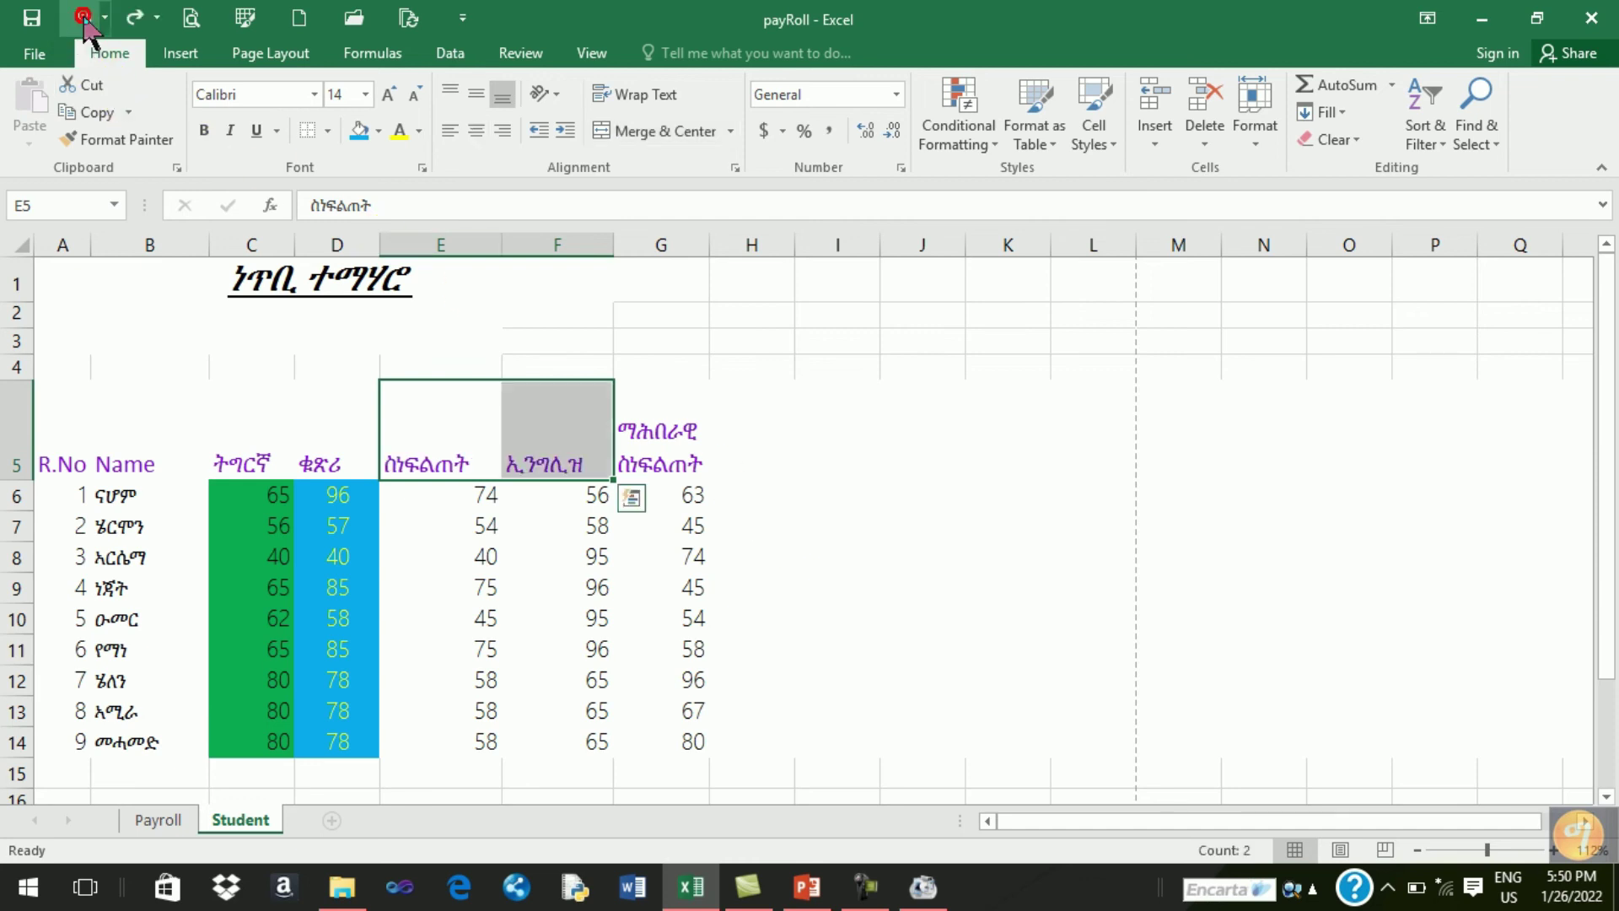
{"action": "left_click", "coordinate": [900, 502]}
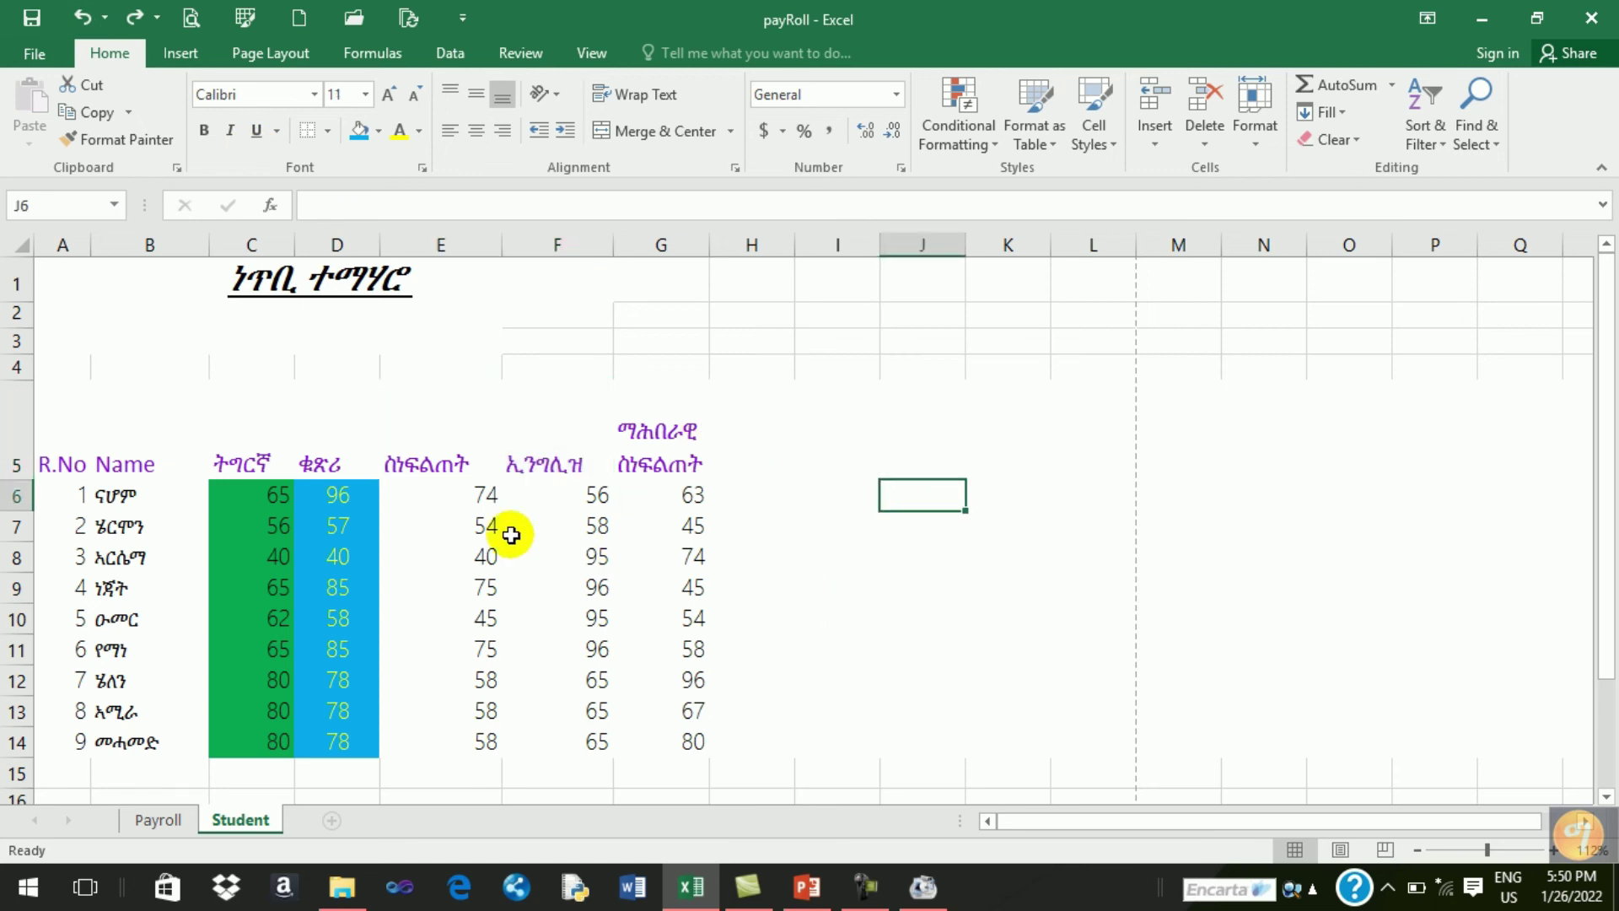
{"action": "left_click", "coordinate": [443, 468]}
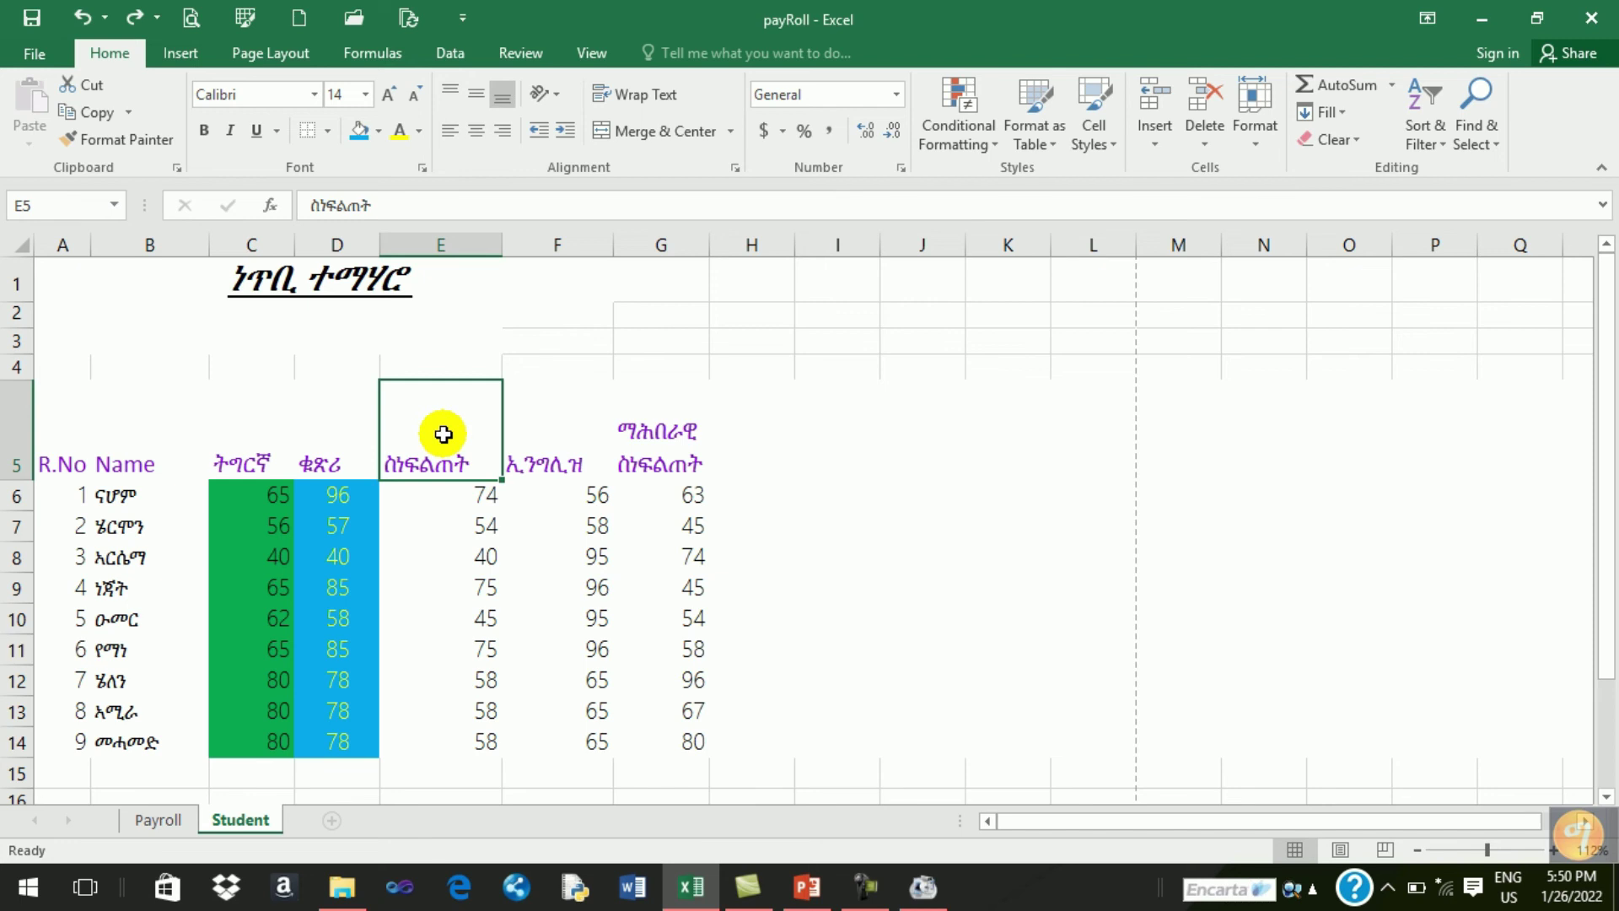
{"action": "left_click_drag", "start_coordinate": [443, 434], "coordinate": [907, 426]}
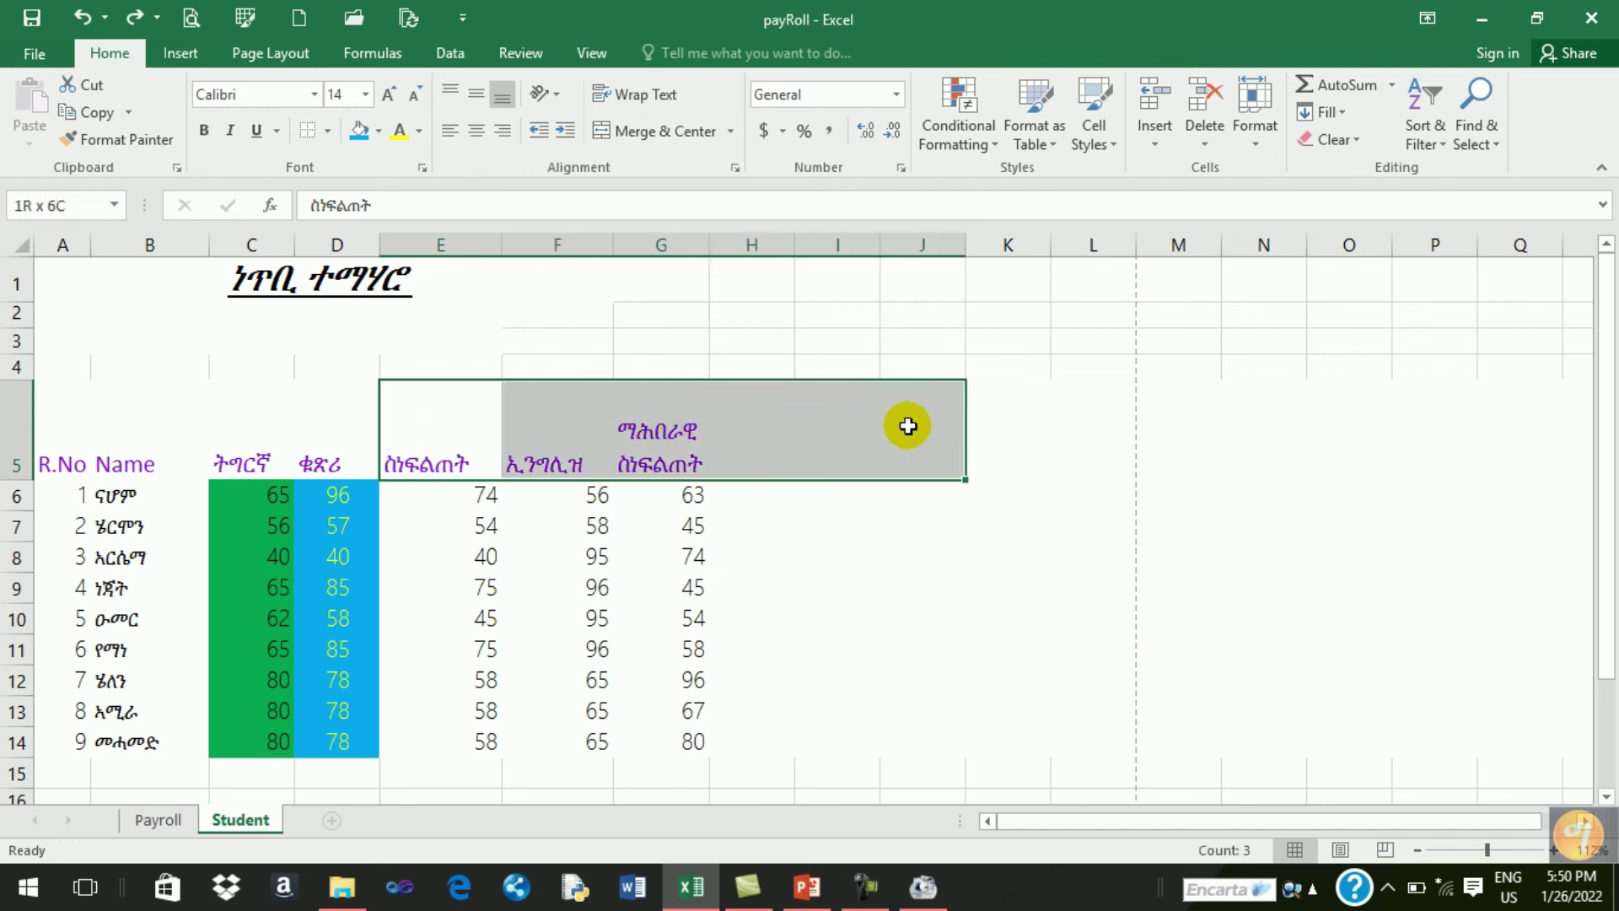
{"action": "left_click", "coordinate": [781, 550]}
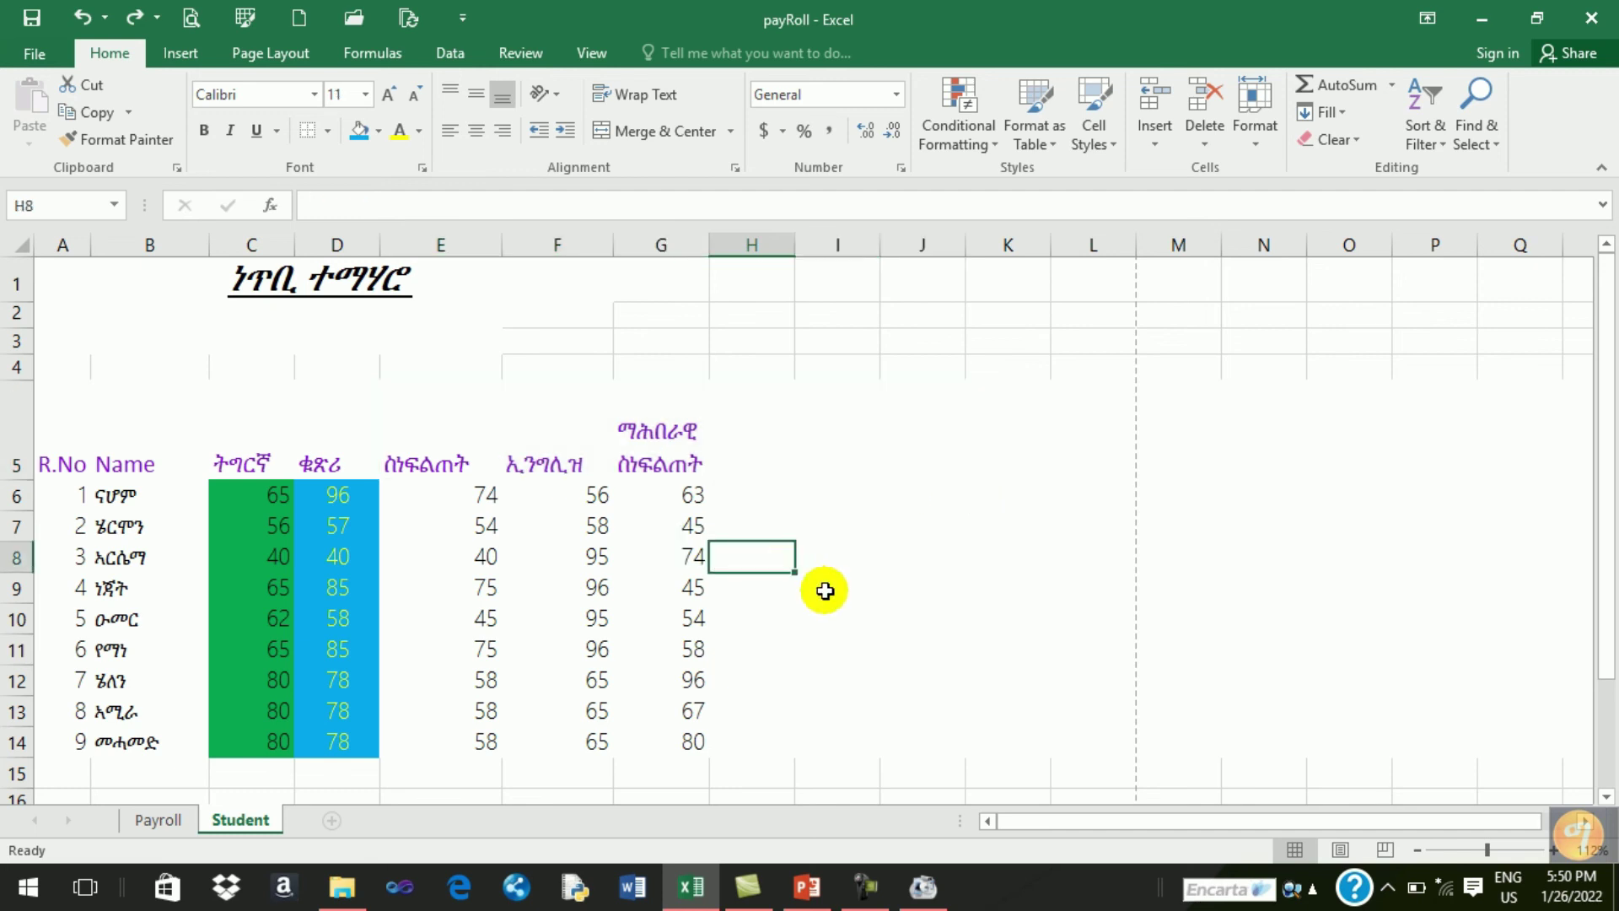